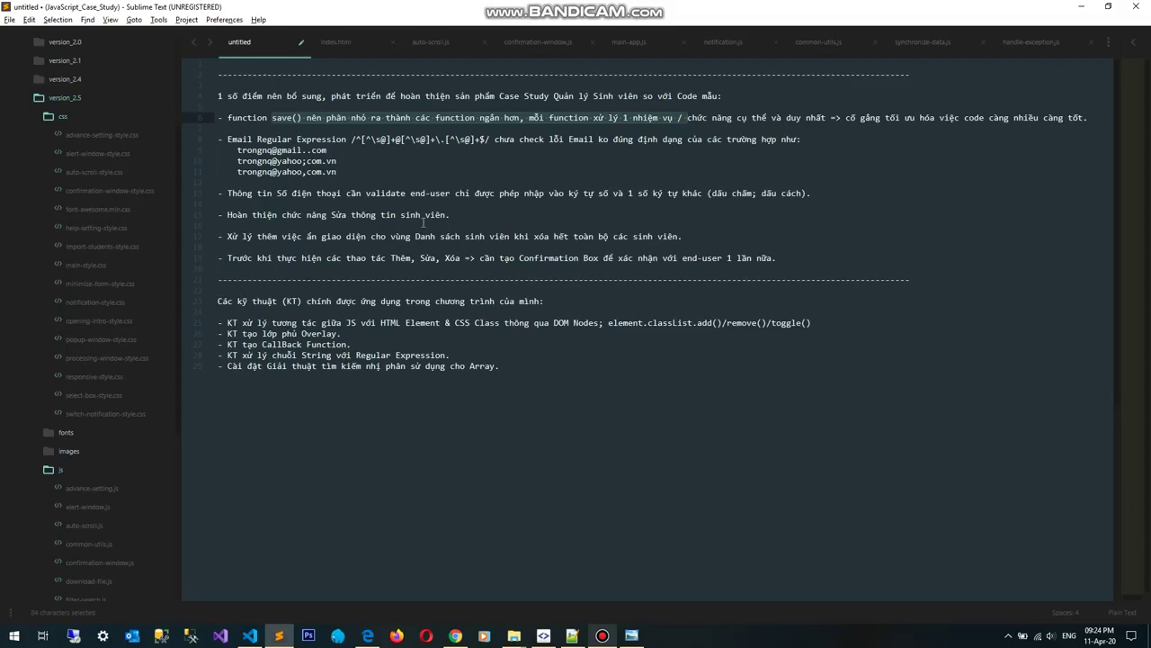
- Review the notes on splitting save() into single-task functions, validating phone numbers, completing the edit feature and adding confirmation boxes
click(779, 266)
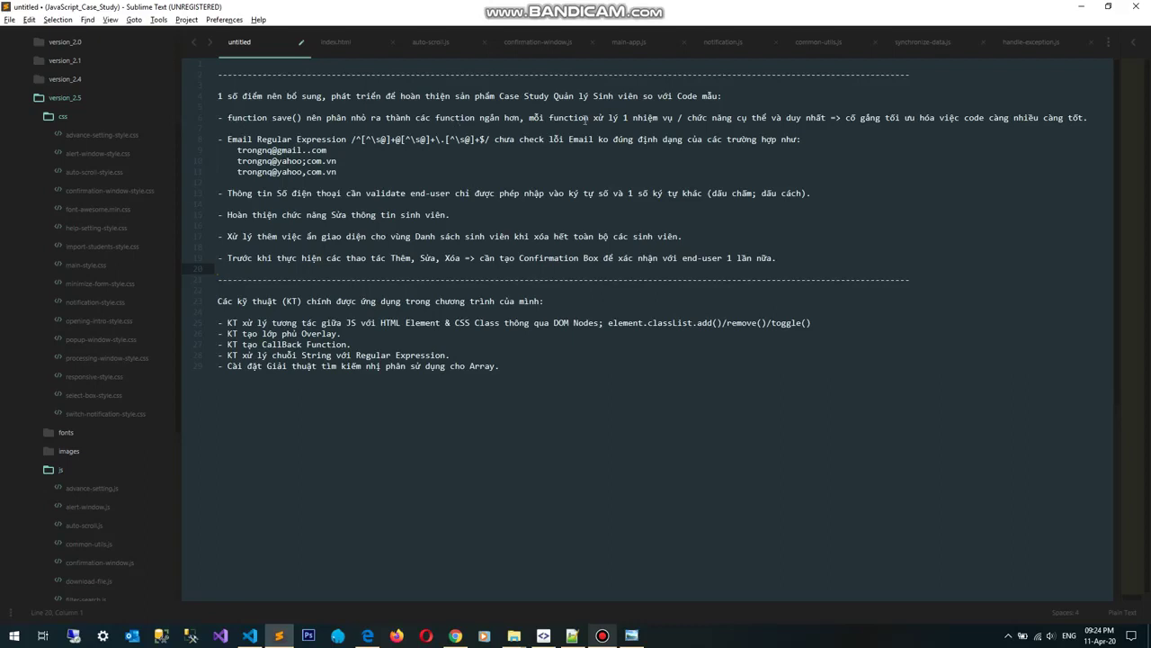
drag(550, 117, 787, 117)
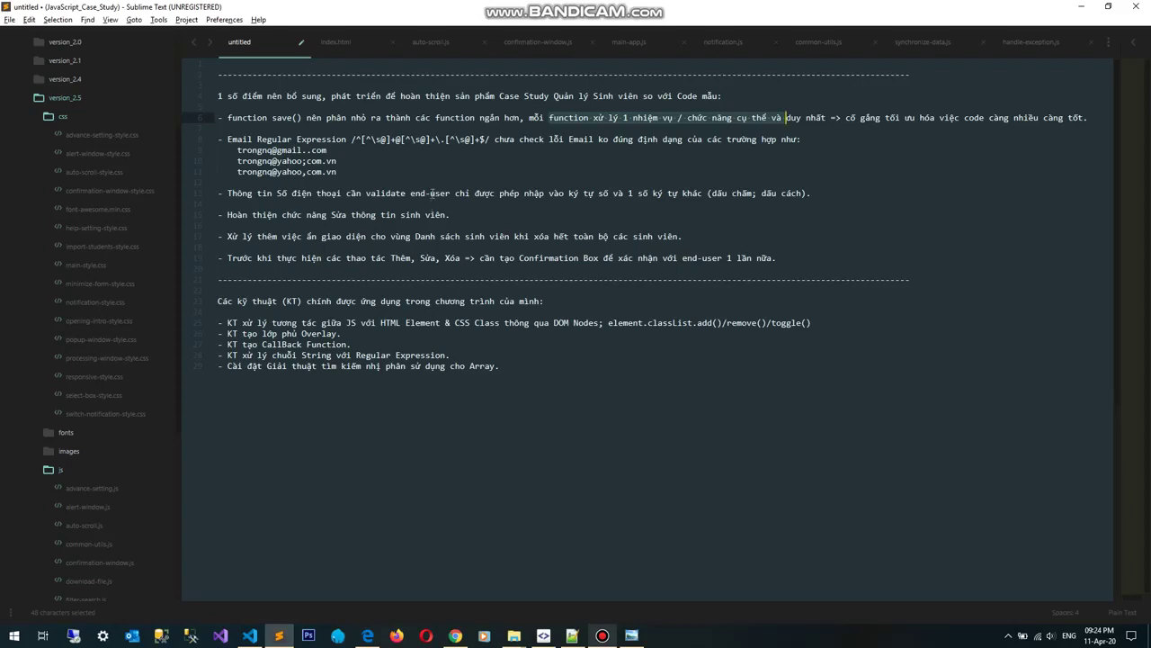
drag(366, 193, 826, 257)
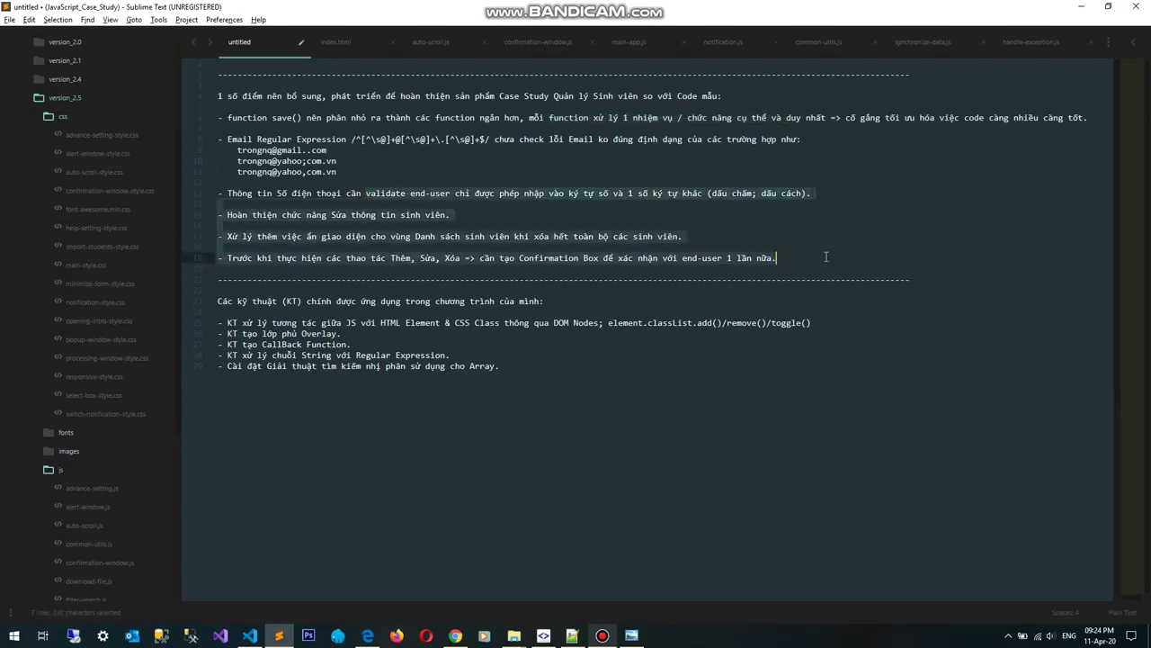
click(385, 249)
click(572, 635)
click(115, 97)
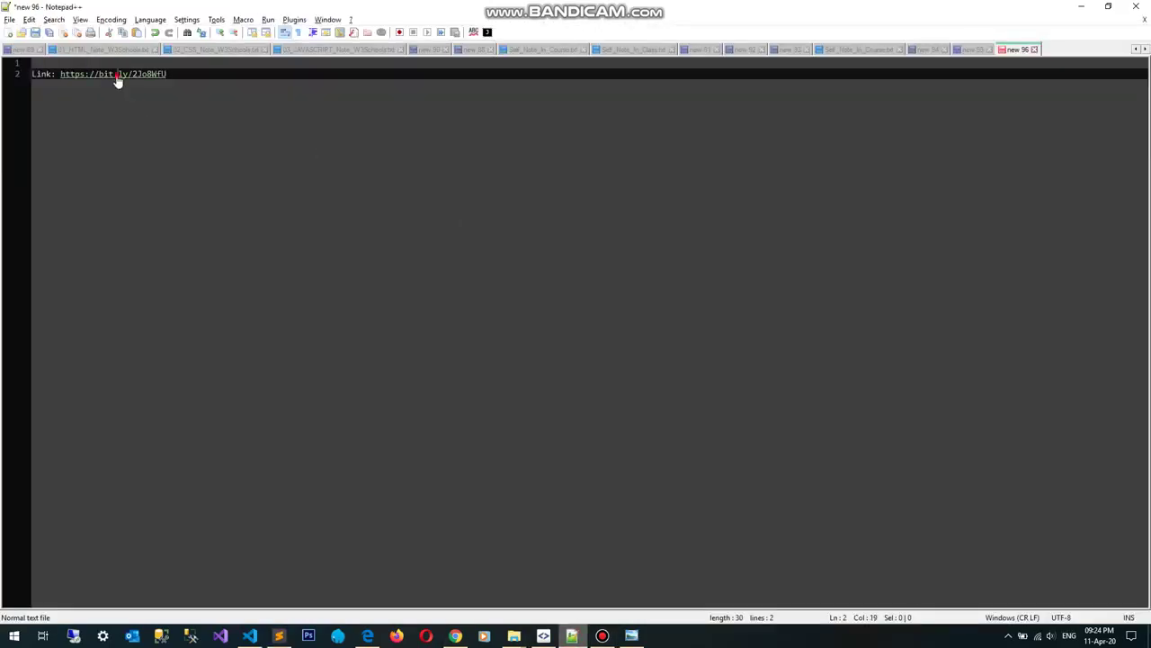
double_click(117, 77)
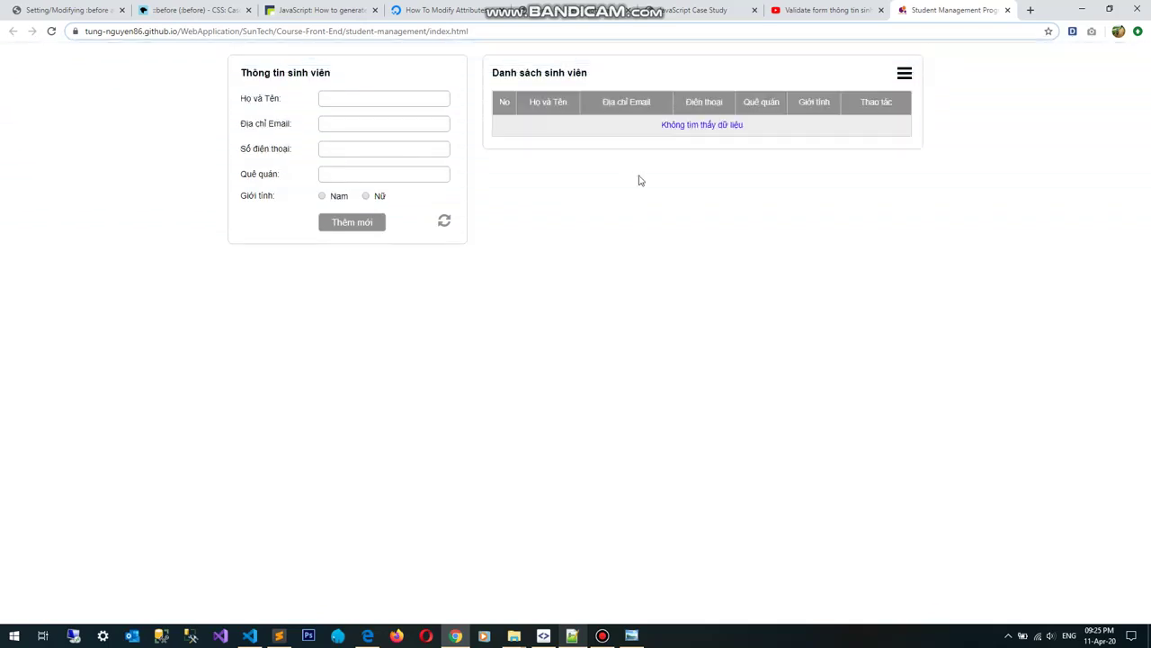
click(51, 32)
click(50, 33)
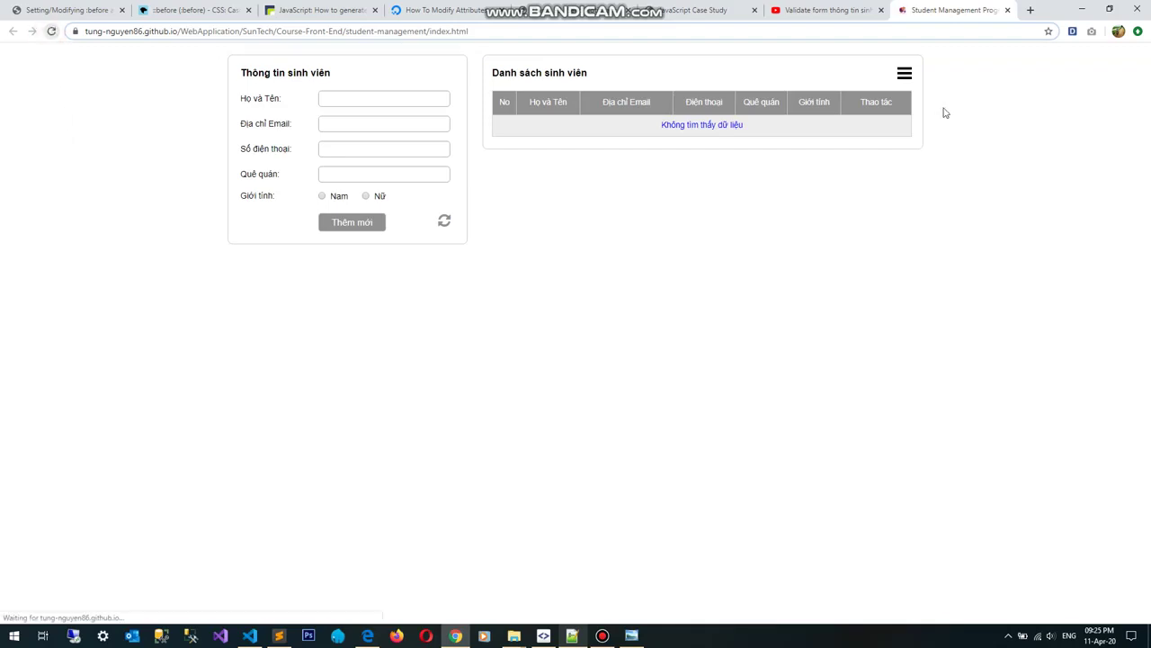
- Examine the student list's options panel, trying its search and download functions on the empty list, and close it
click(904, 74)
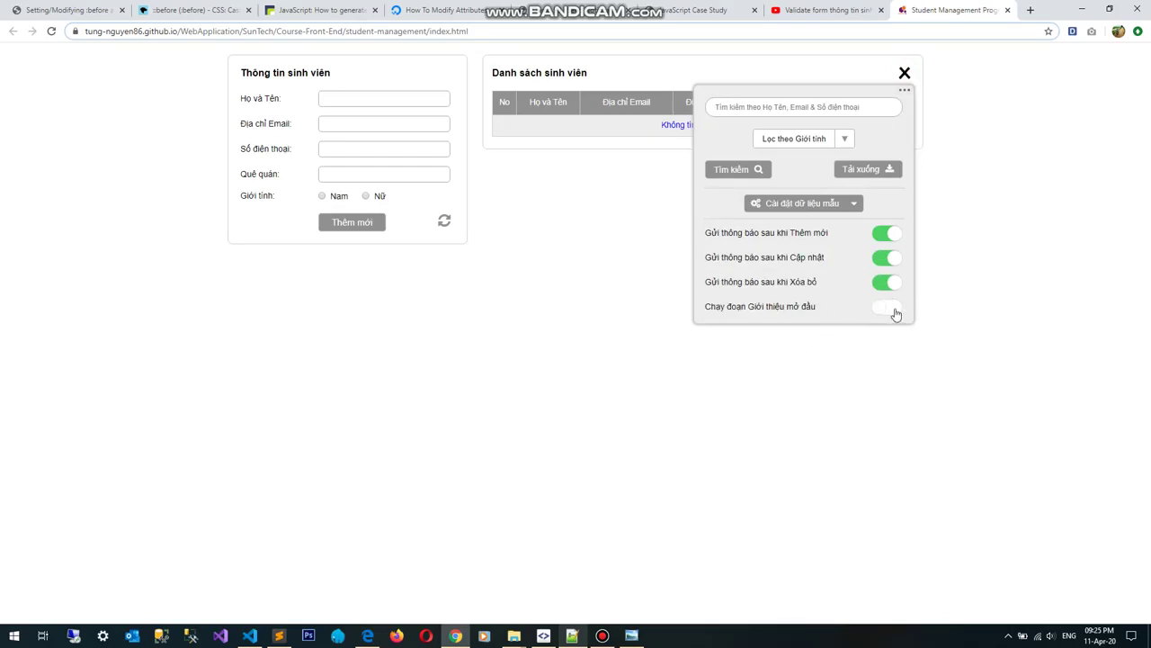
click(905, 73)
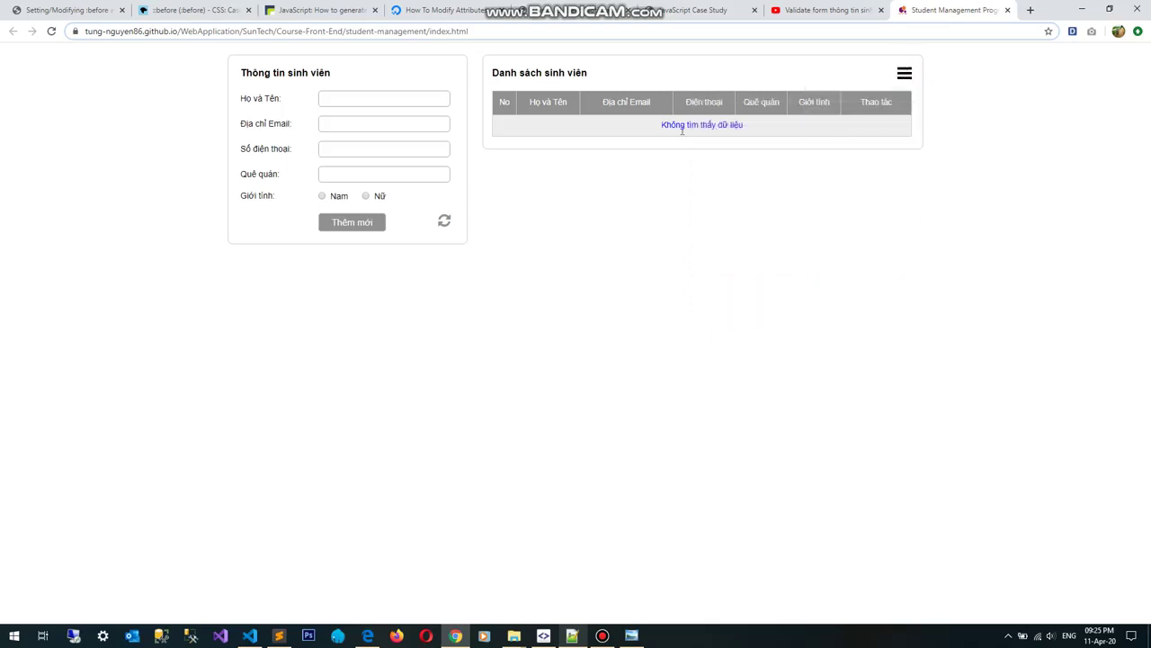
triple_click(663, 128)
click(735, 154)
click(905, 73)
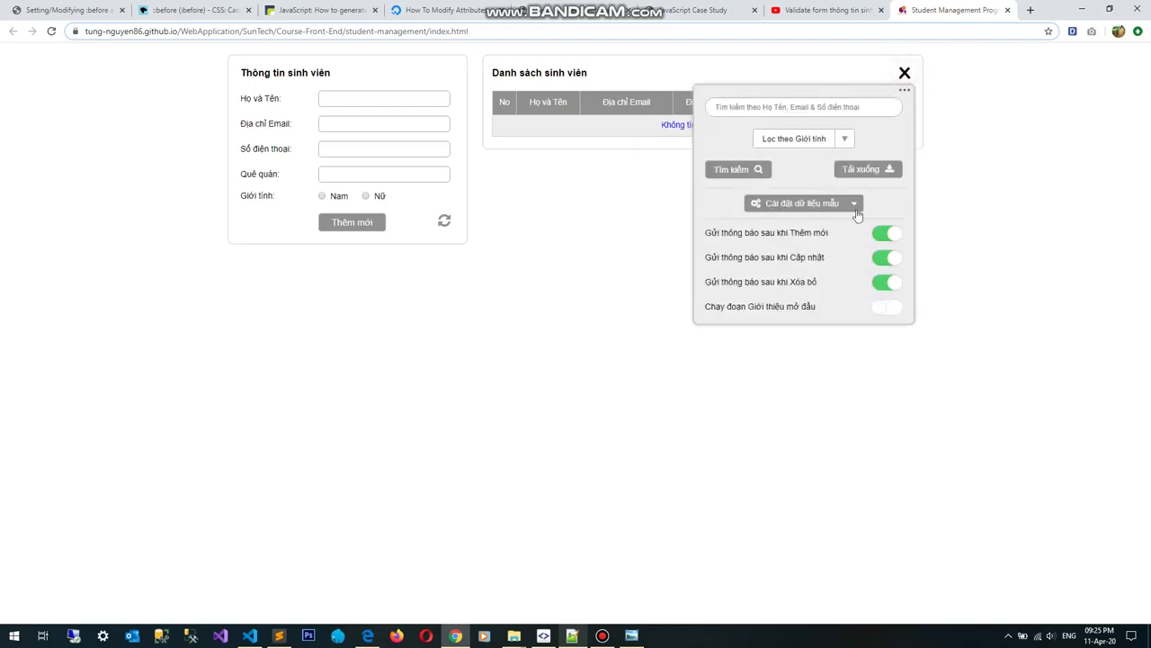
click(739, 171)
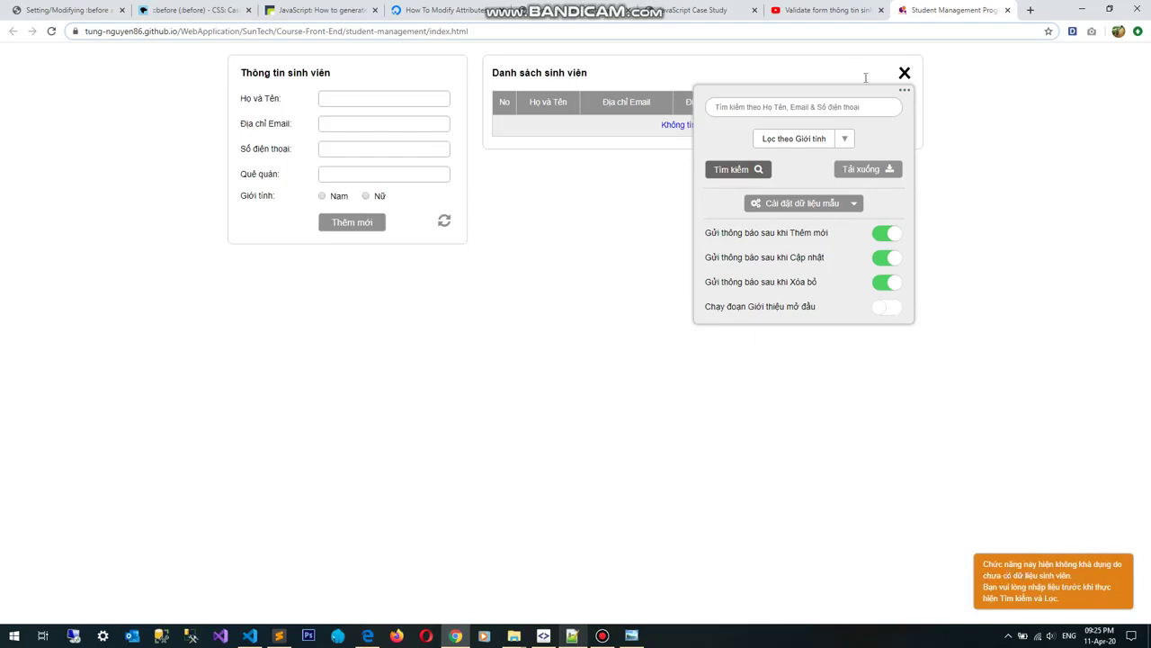
click(868, 169)
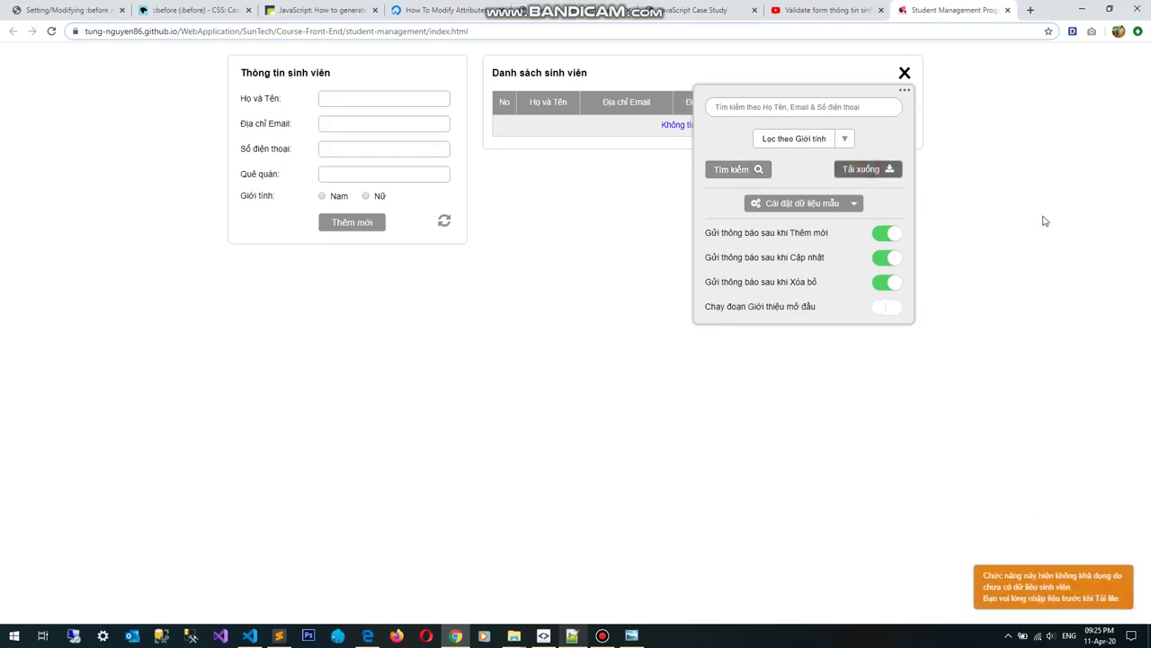
click(904, 73)
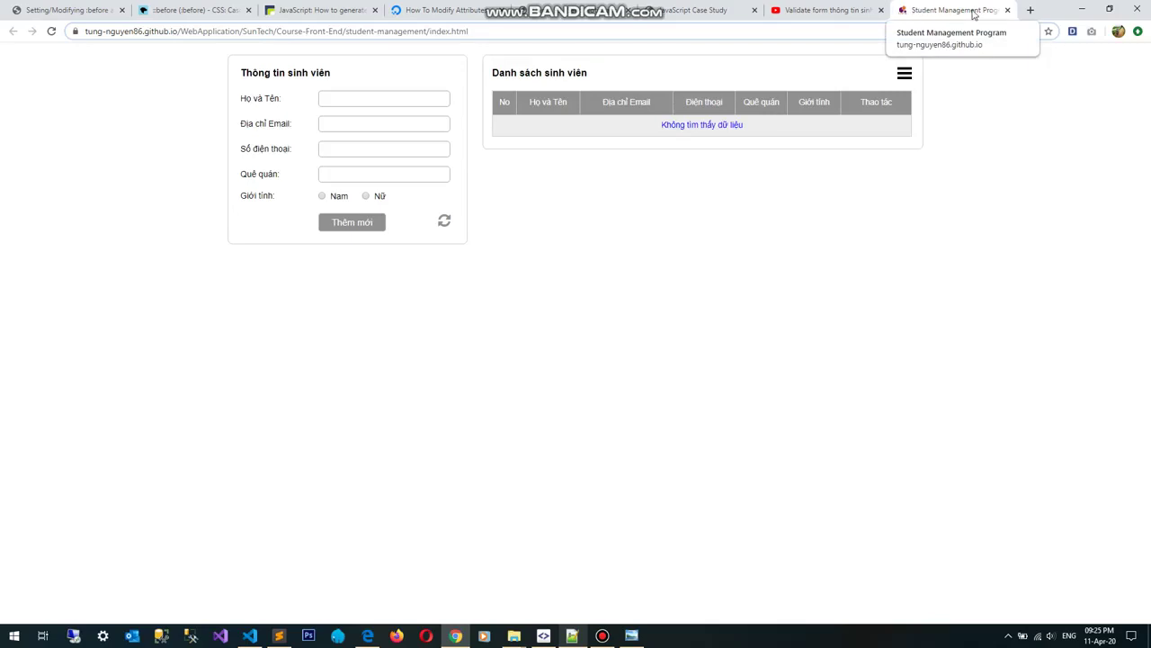
- Submit the student information form with all fields empty to check its validation, and reset the form
click(340, 99)
click(429, 80)
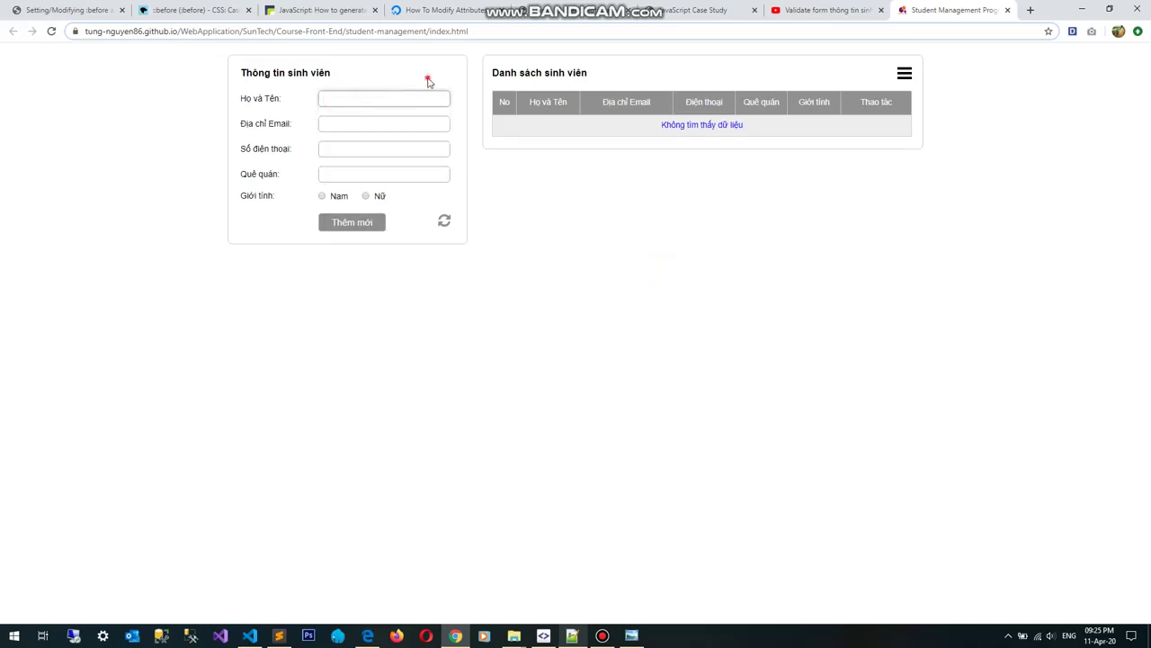
click(356, 125)
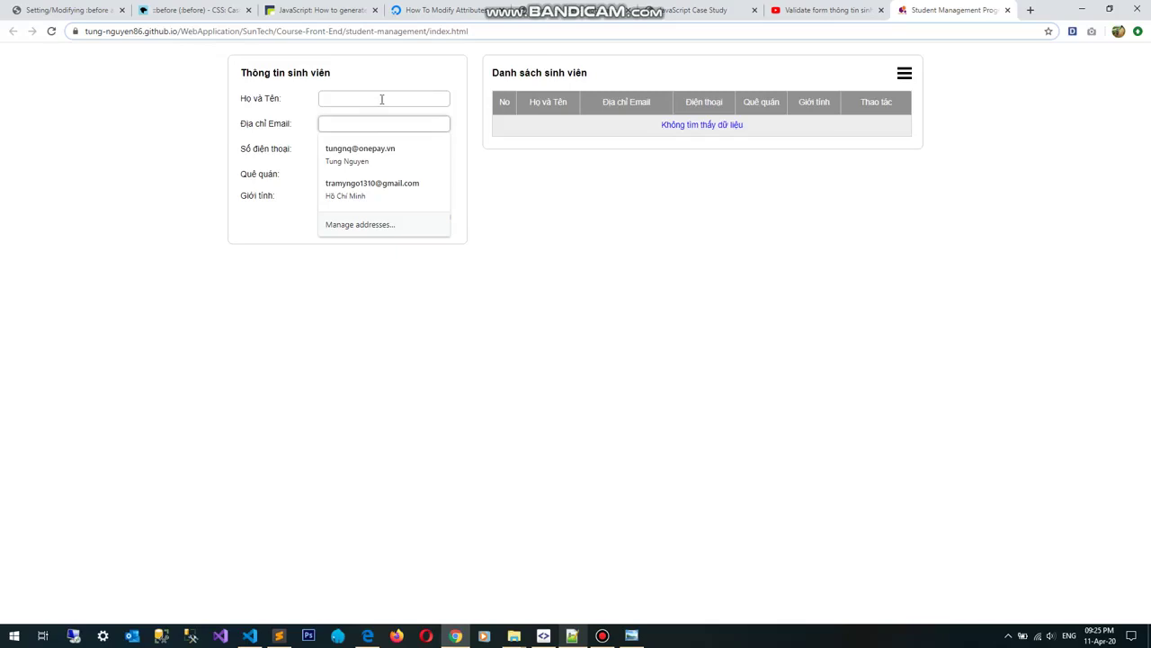
click(382, 98)
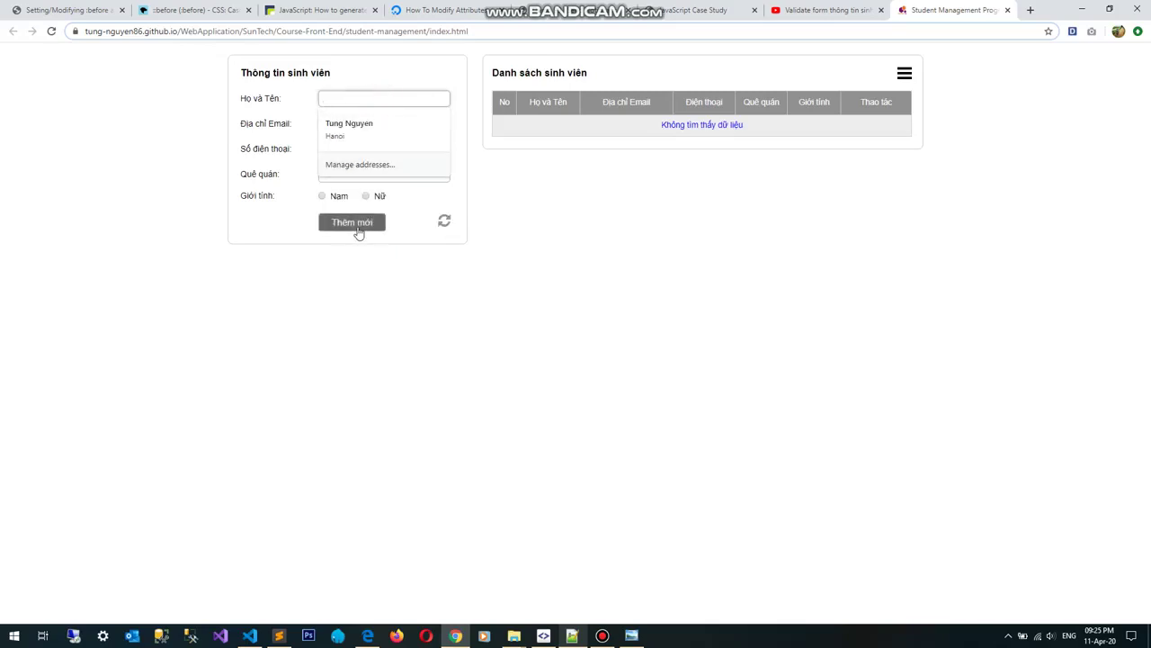
click(391, 224)
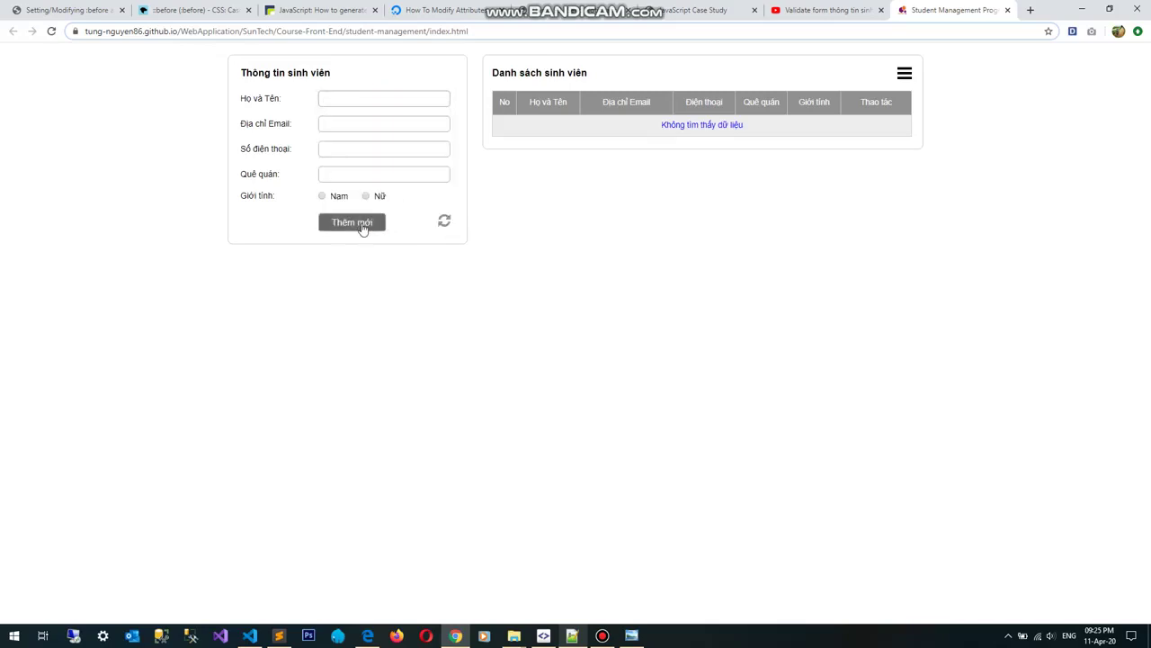
click(333, 175)
key(Return)
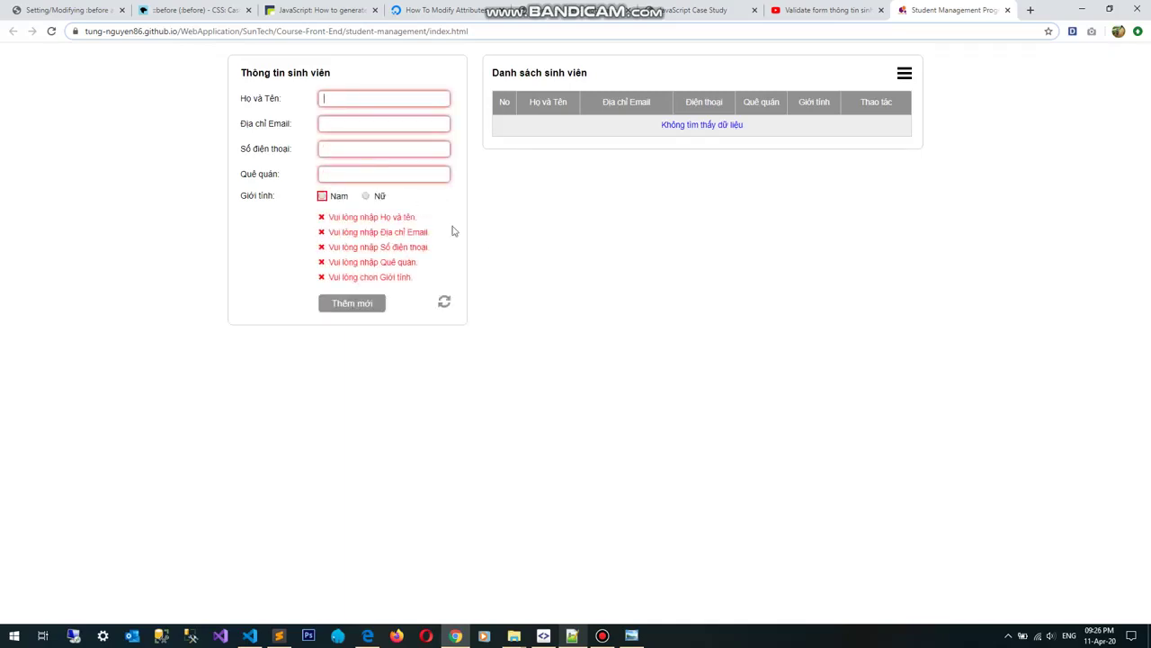
click(445, 304)
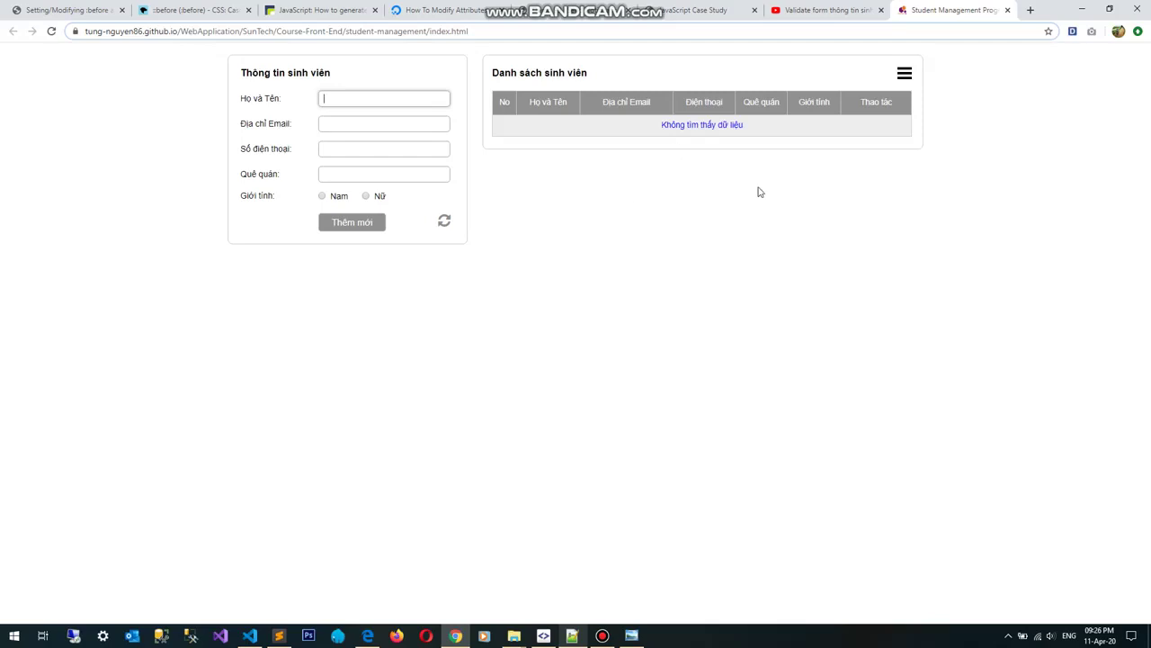
- Move the options panel below the student form and choose the sample data set of 15 new students
click(905, 73)
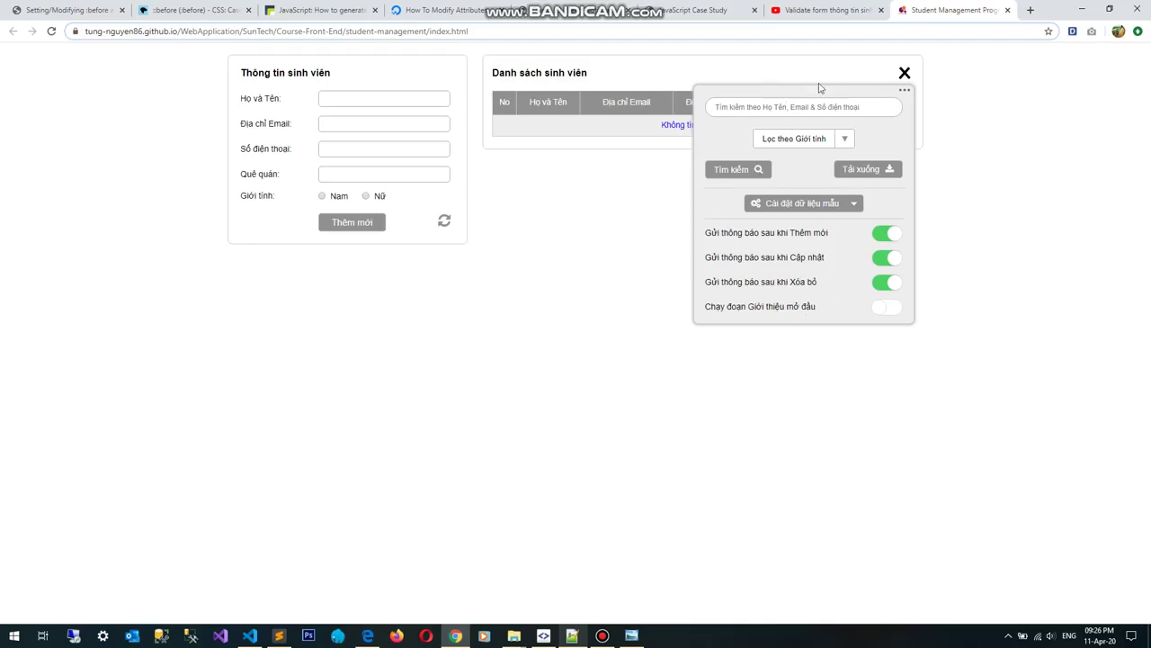
drag(806, 89, 341, 270)
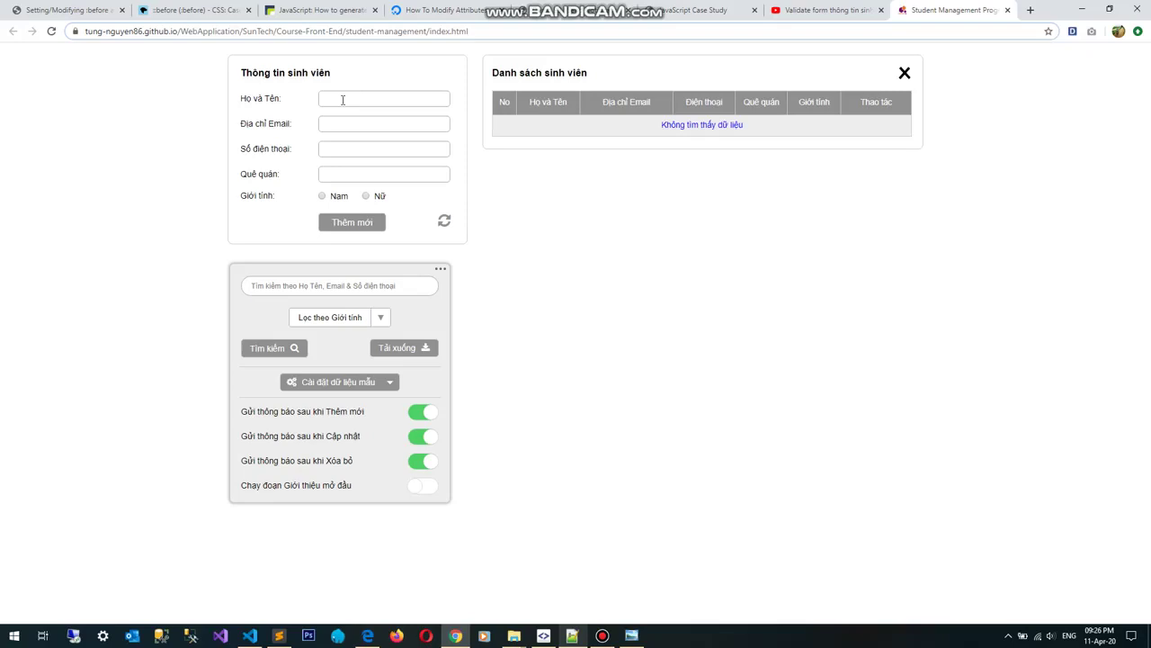
click(347, 385)
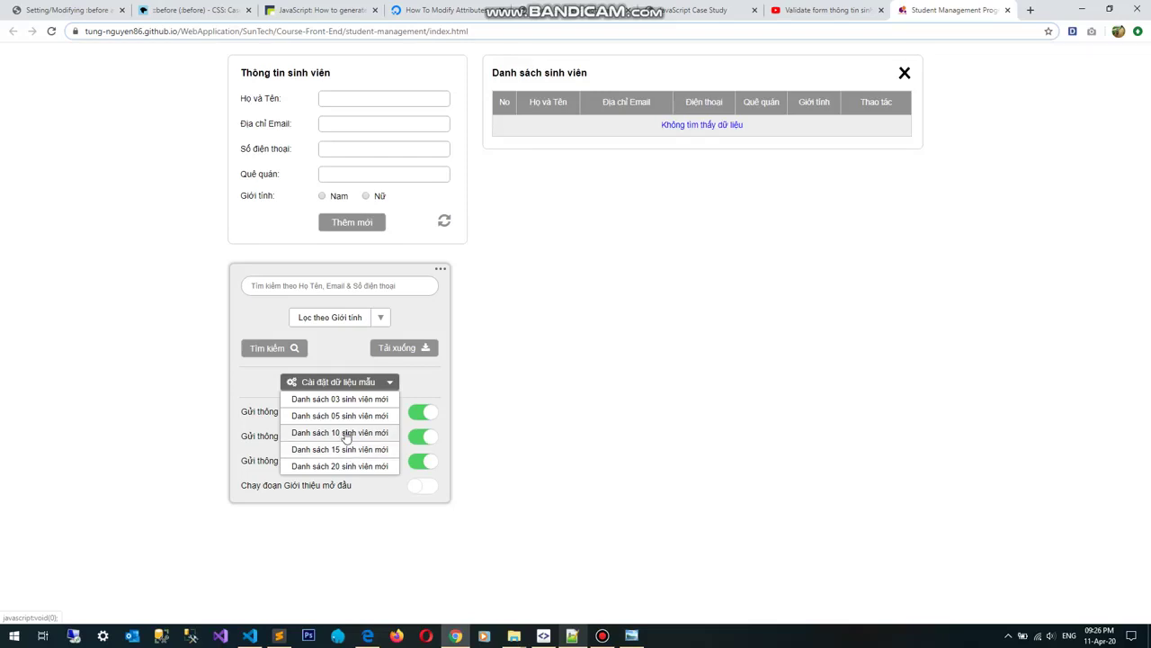
click(333, 449)
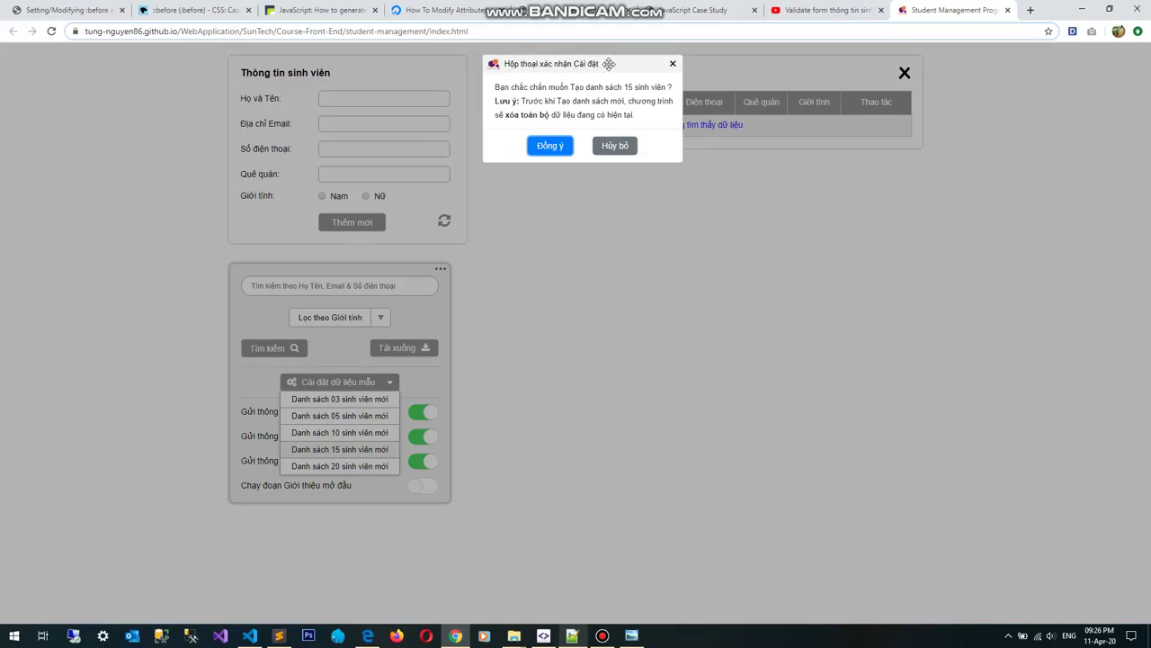
- Switch to the local version_2.1 page, request an update of the loaded student to view its confirmation dialog, and cancel it
click(686, 9)
click(679, 171)
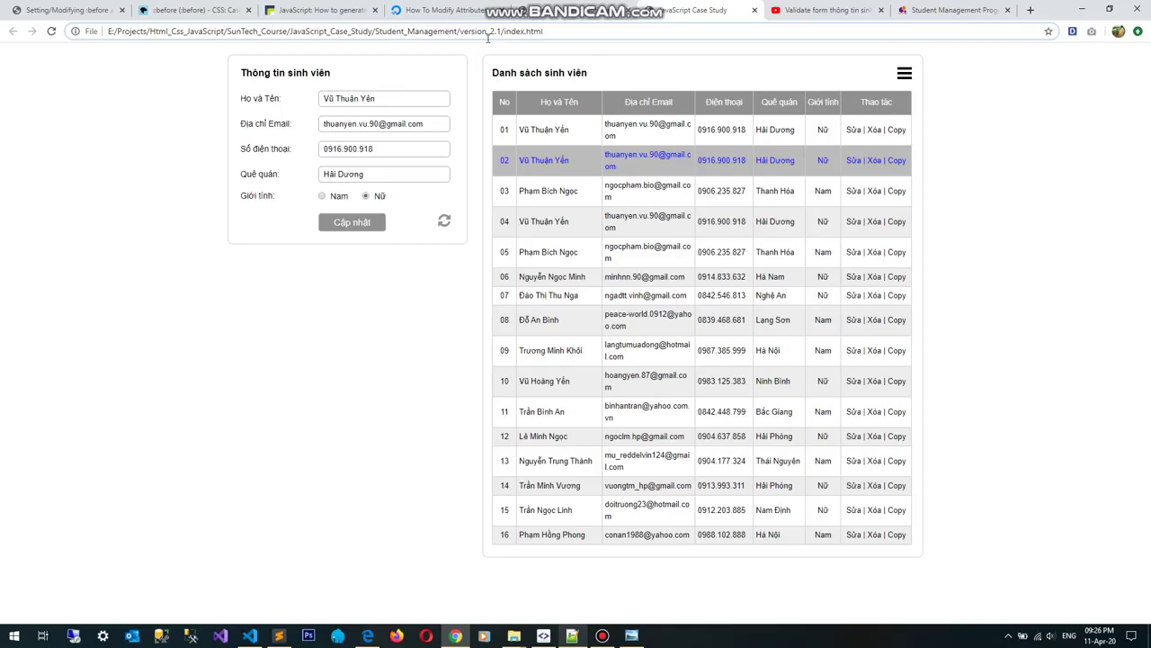
double_click(460, 32)
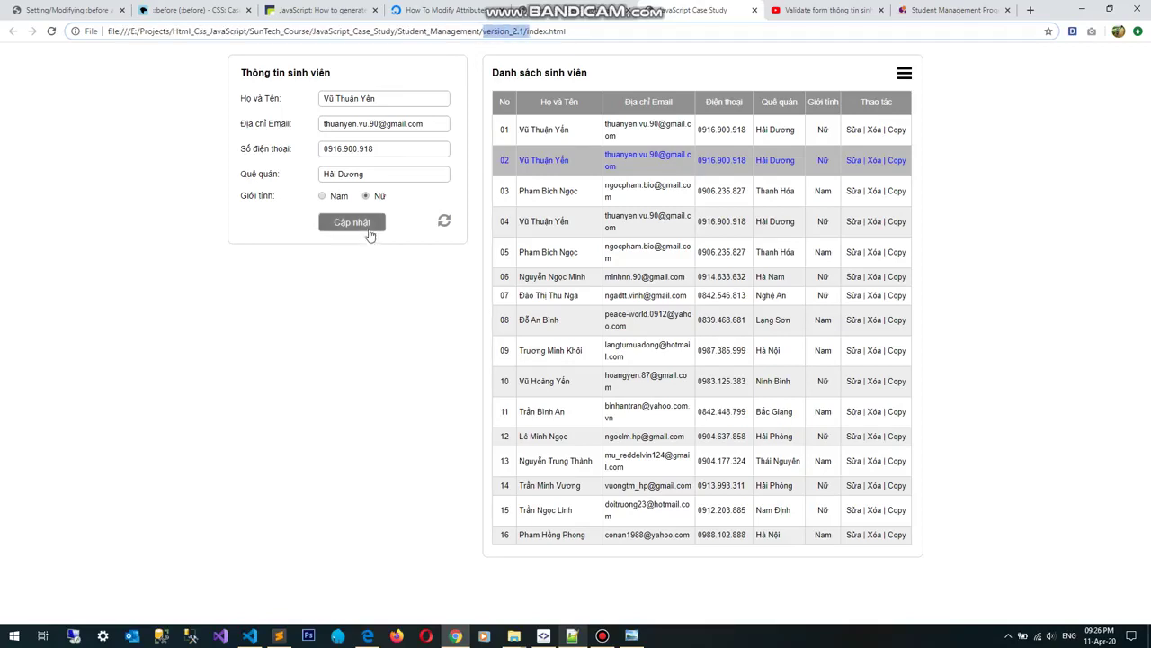
click(418, 217)
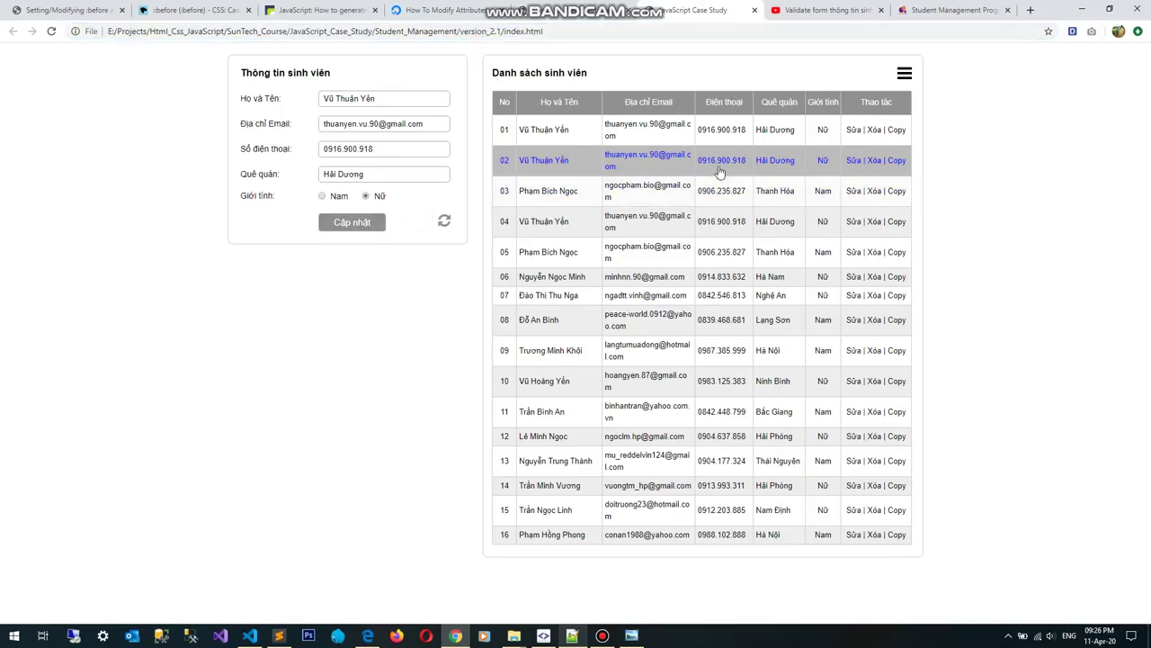
click(366, 227)
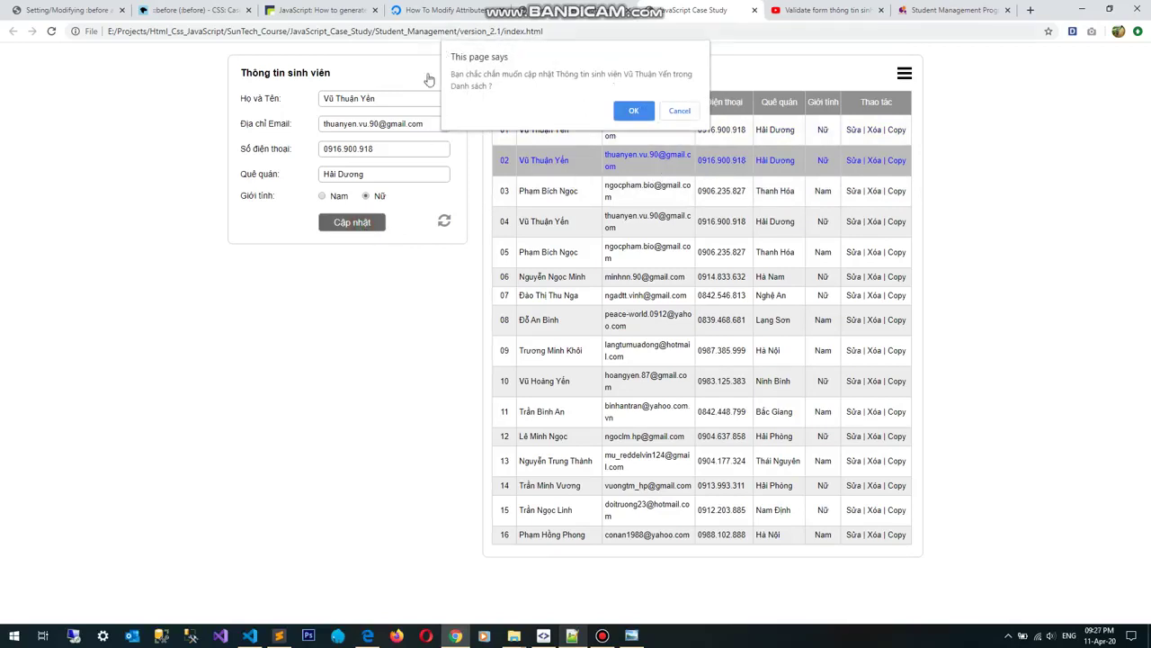
click(682, 111)
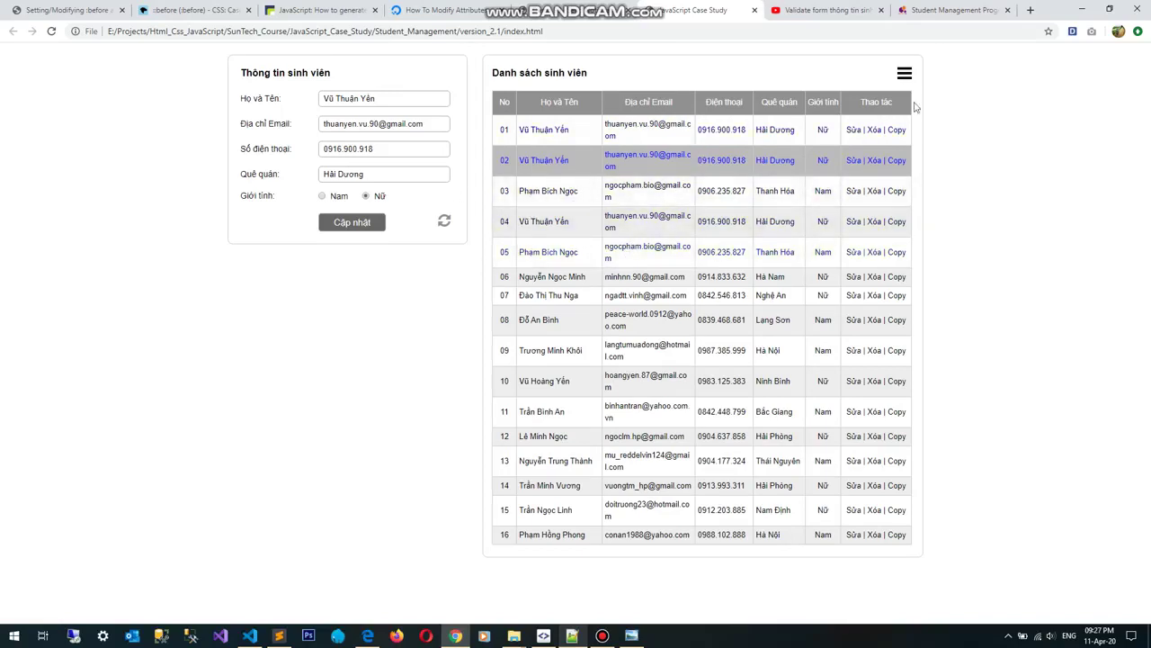
- Return to the Student Management Program page and confirm the creation of the 15-student sample list
click(905, 12)
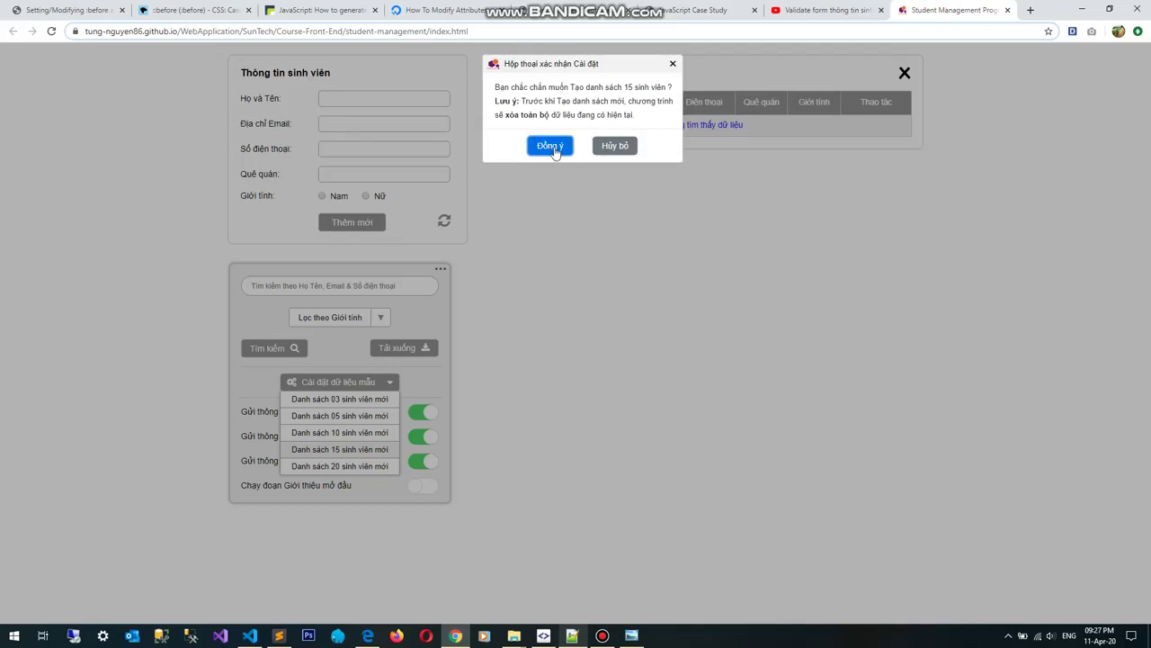
click(558, 151)
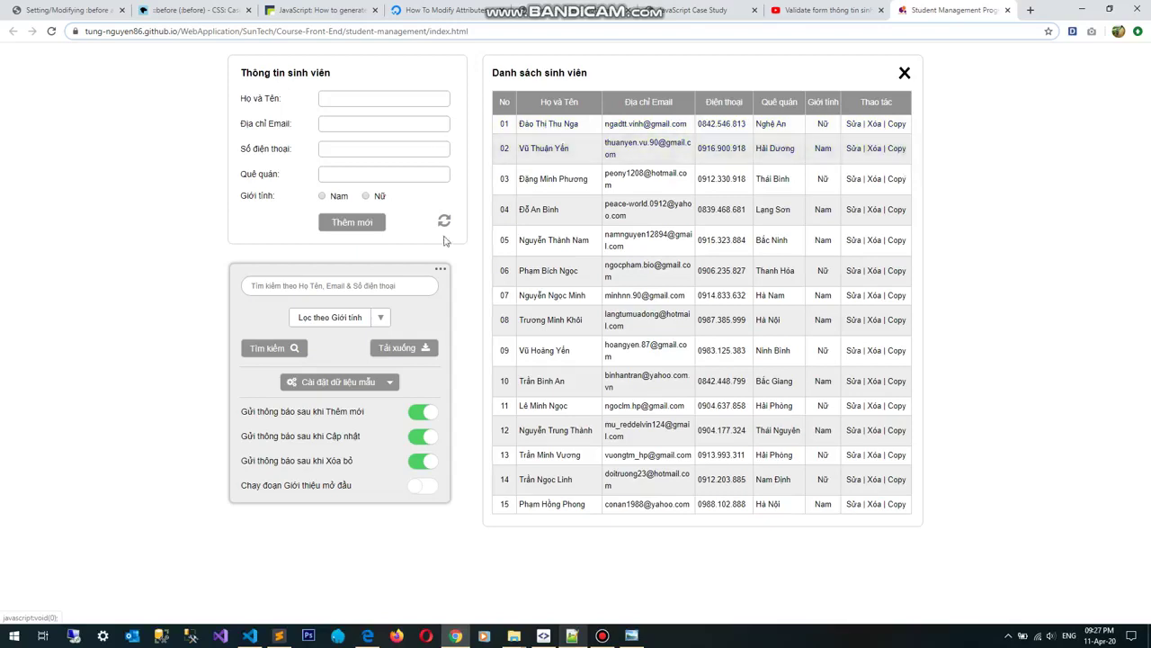
click(342, 99)
click(361, 79)
- Copy the details of the student in row 02 into the form and go through the filled name, email, phone and hometown fields
click(897, 148)
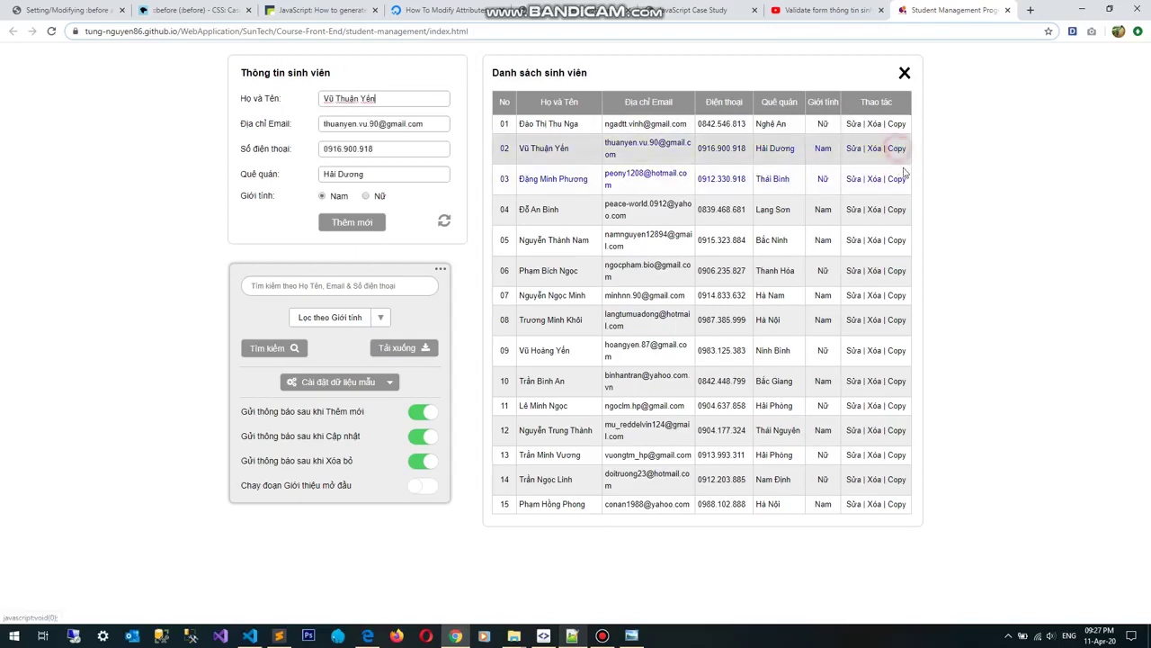
click(423, 103)
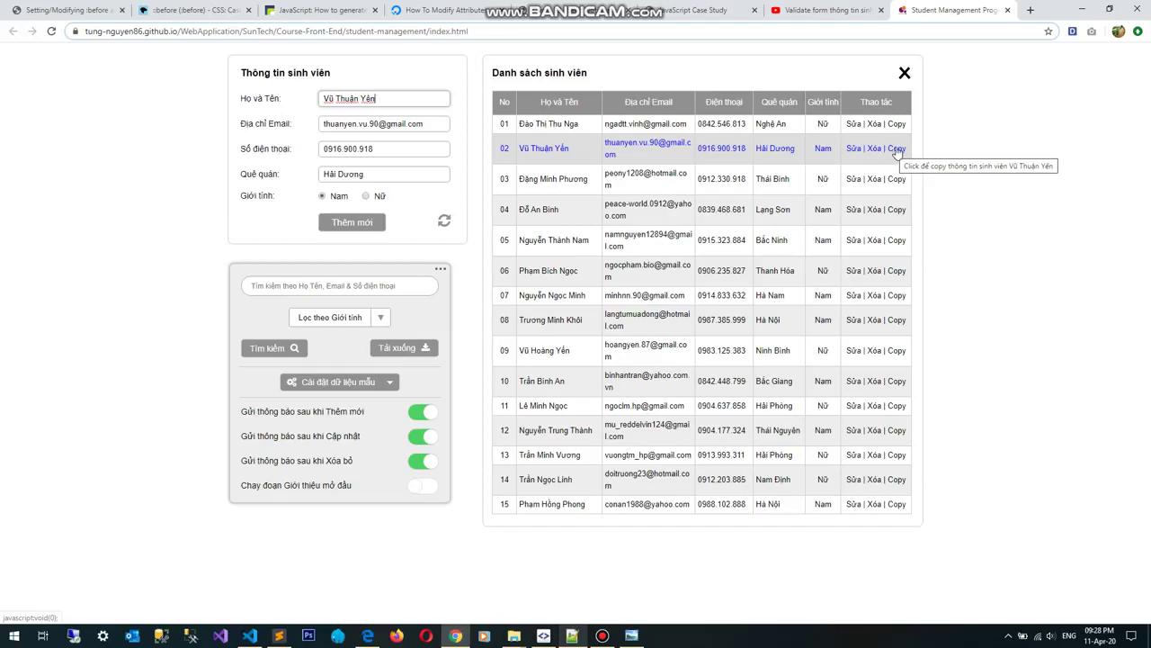
click(439, 125)
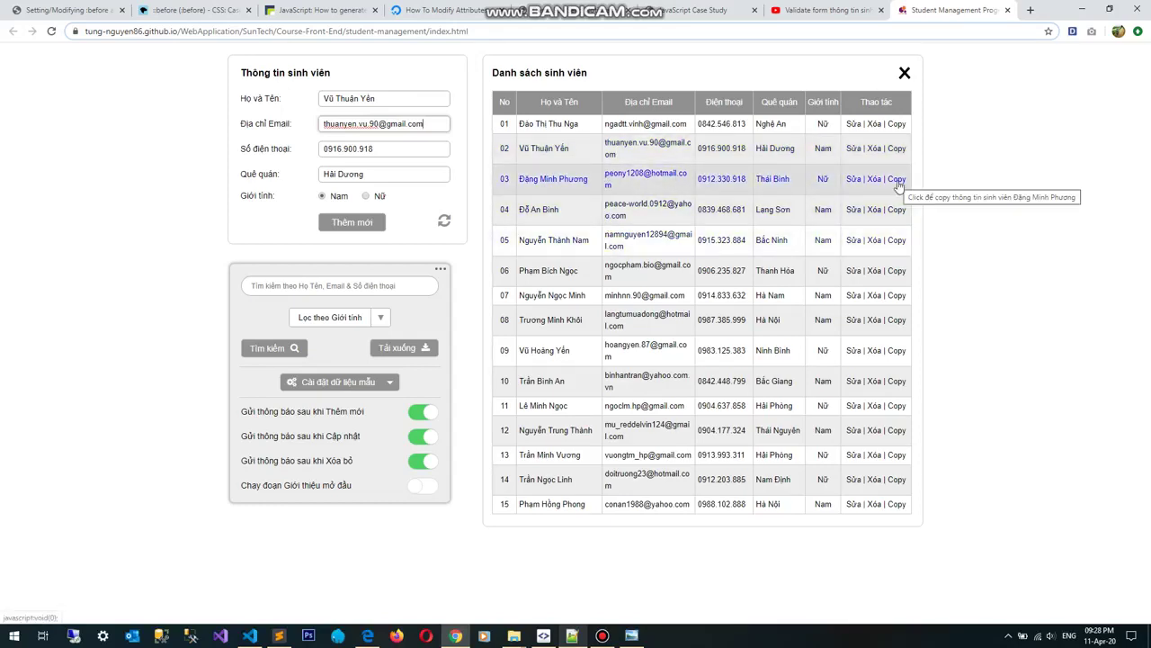
click(393, 98)
click(440, 124)
click(432, 148)
click(429, 99)
click(437, 123)
click(428, 148)
click(427, 174)
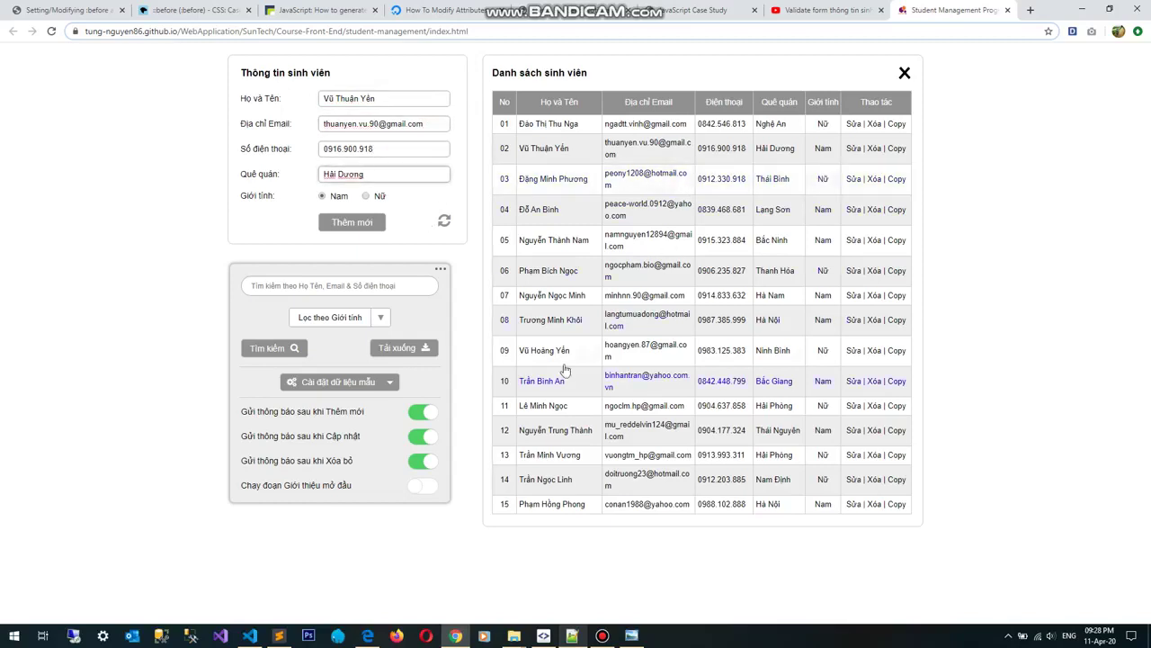
- Copy the details of the student in row 09 into the form and add them to the list as a new student
click(899, 357)
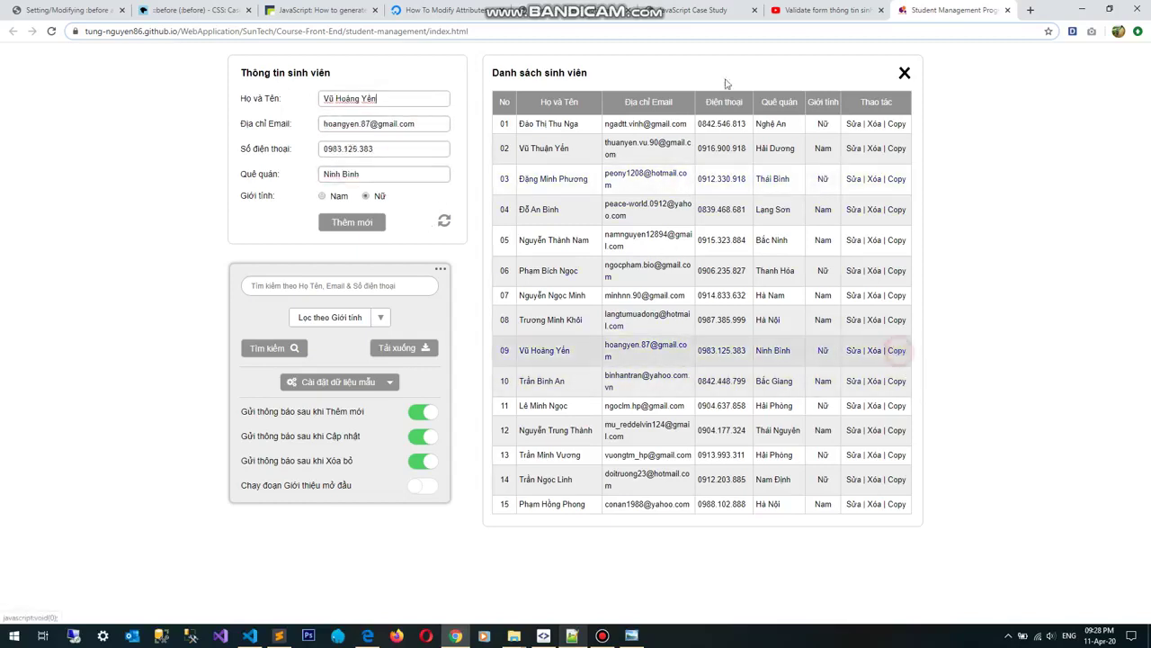
click(347, 226)
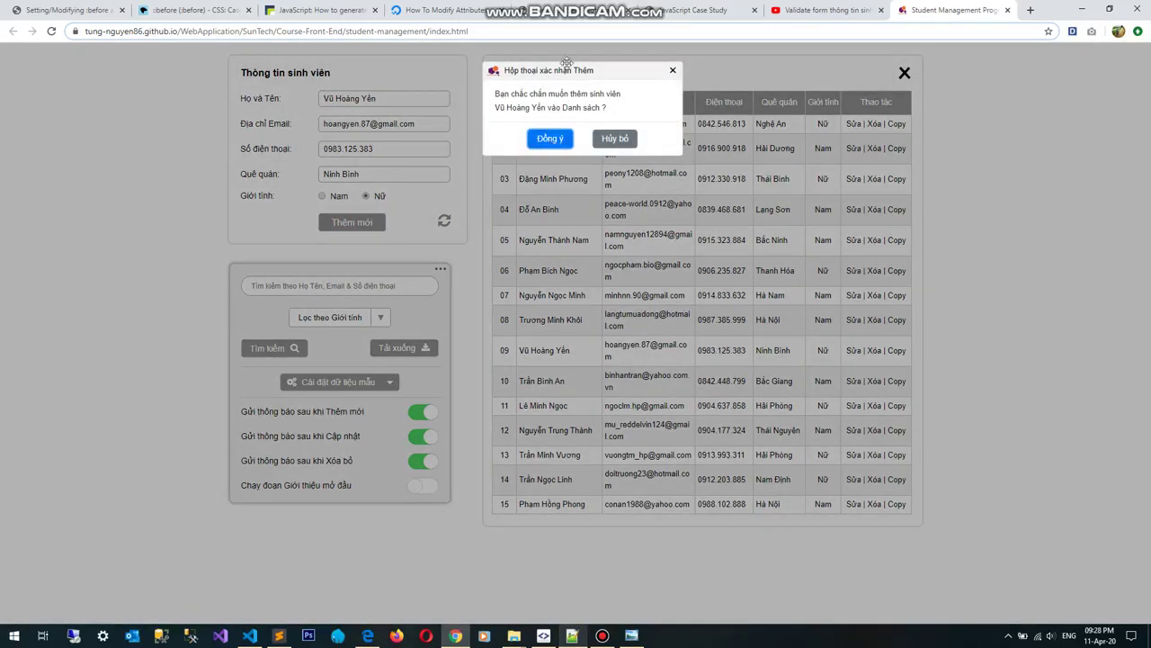
mouse_move(505, 69)
mouse_down()
mouse_move(496, 59)
mouse_move(525, 65)
mouse_move(506, 63)
mouse_up()
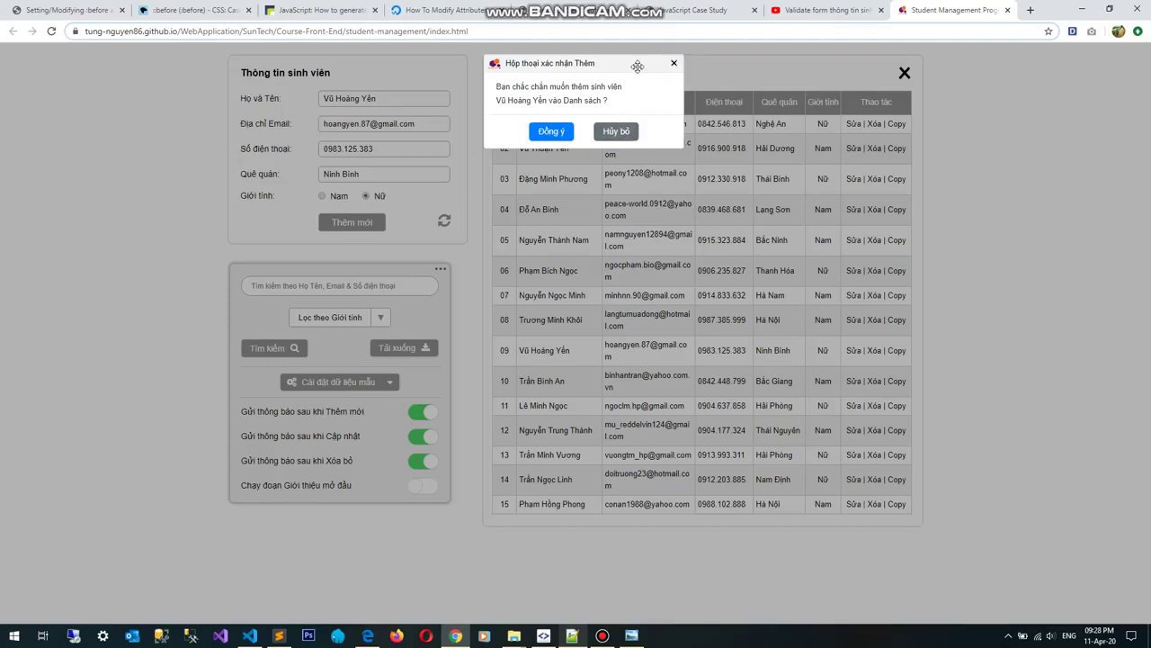
key(Escape)
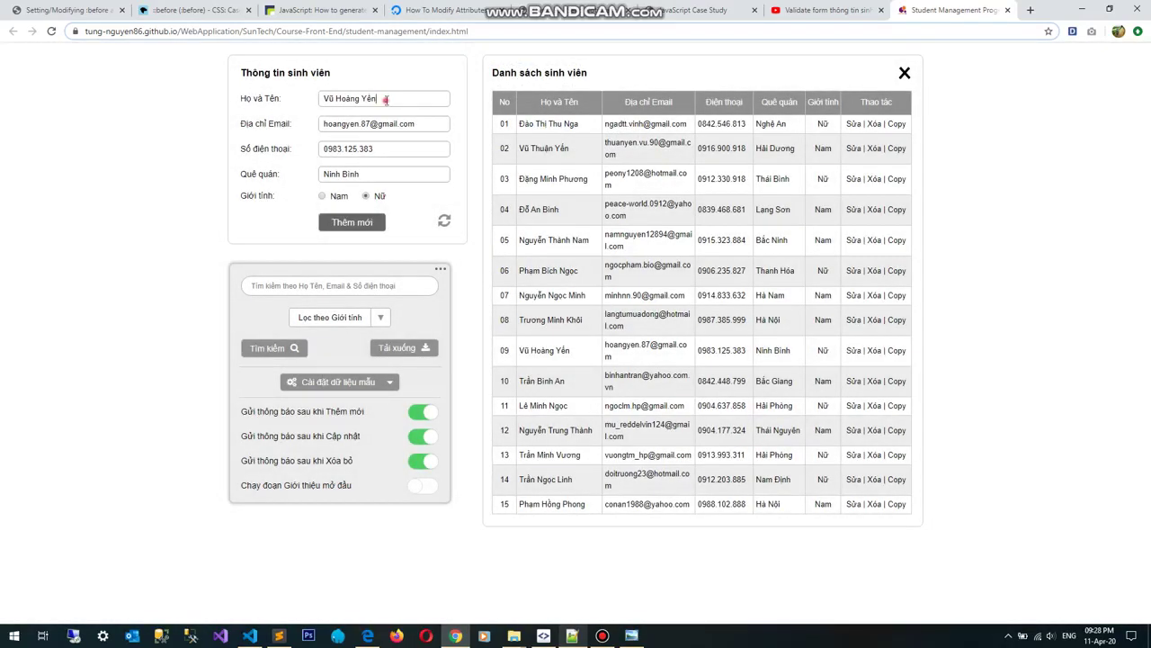
key(Return)
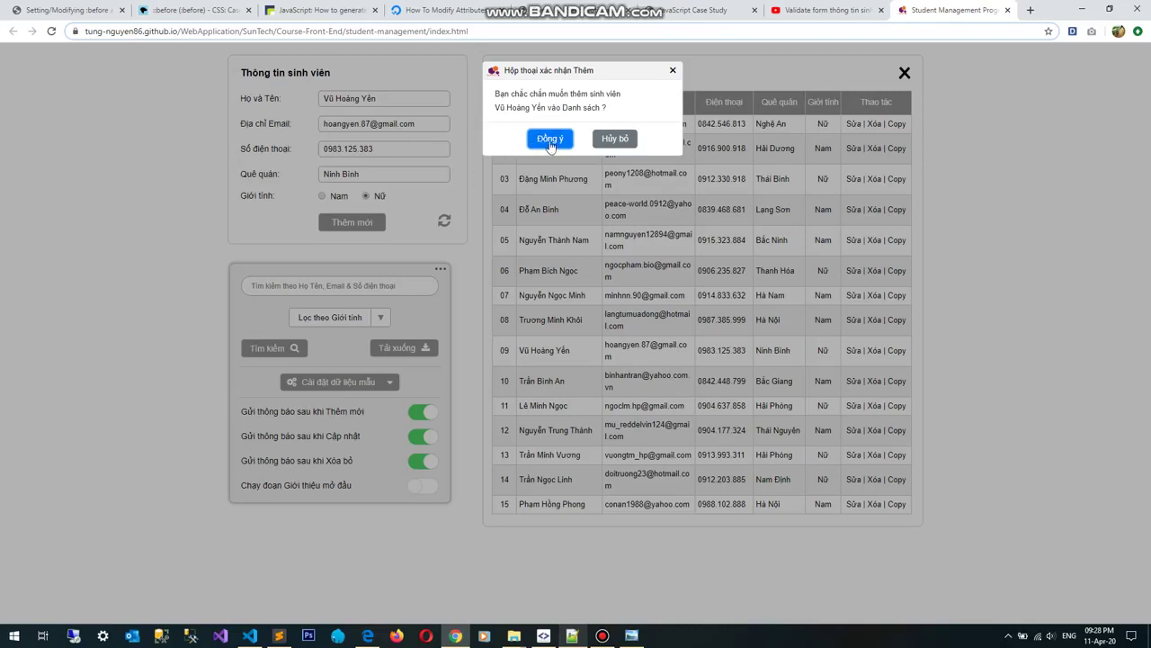
key(Return)
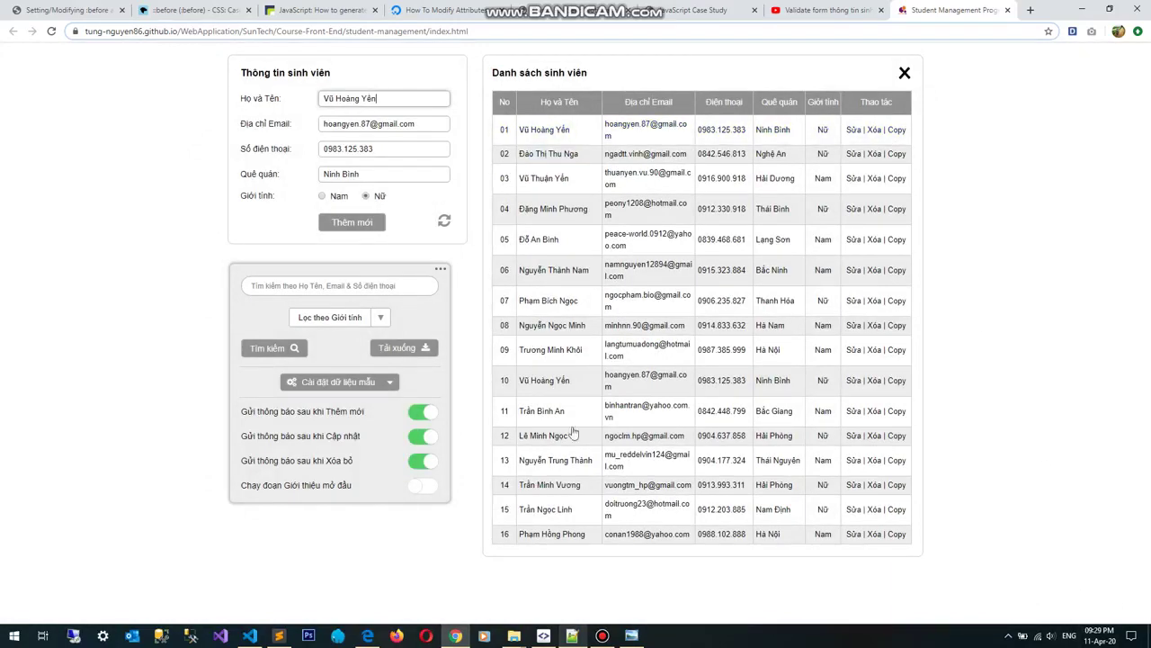
- Toggle the notification after adding a student off and back on, and view the gender filter's choices
click(420, 415)
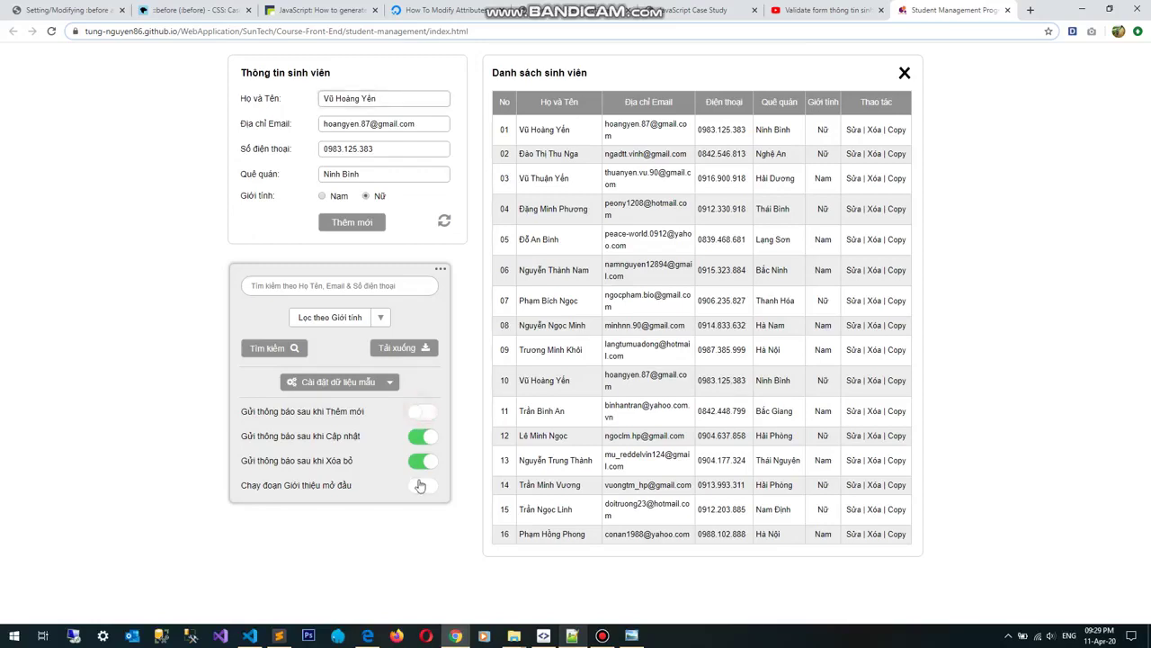
click(420, 414)
click(380, 320)
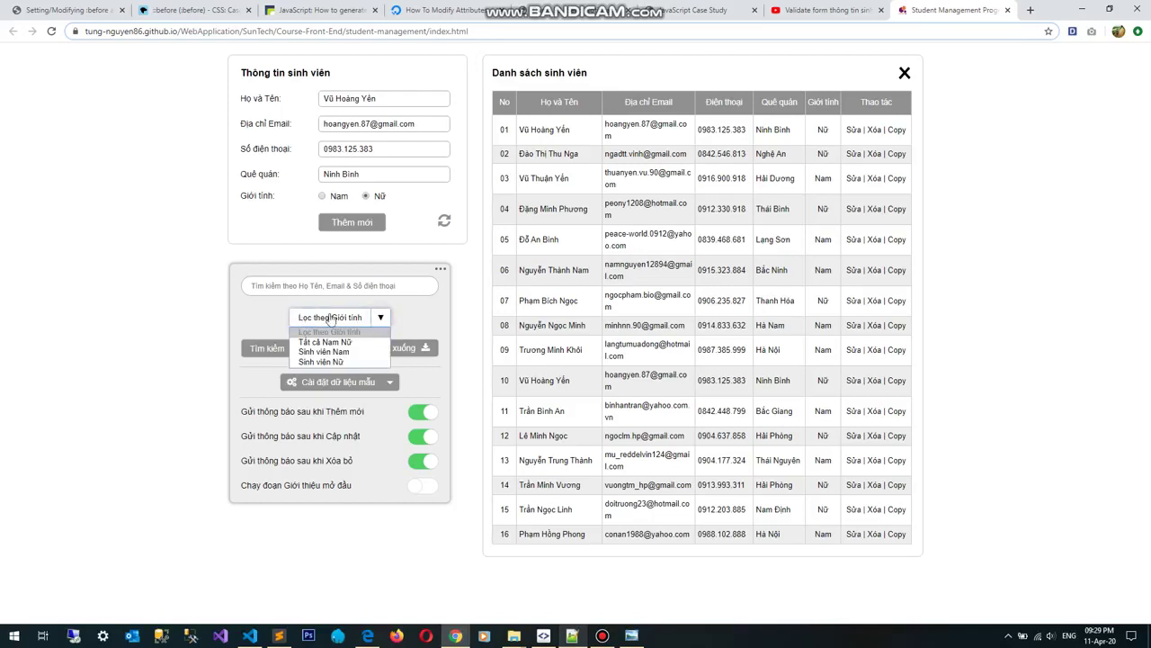
click(381, 320)
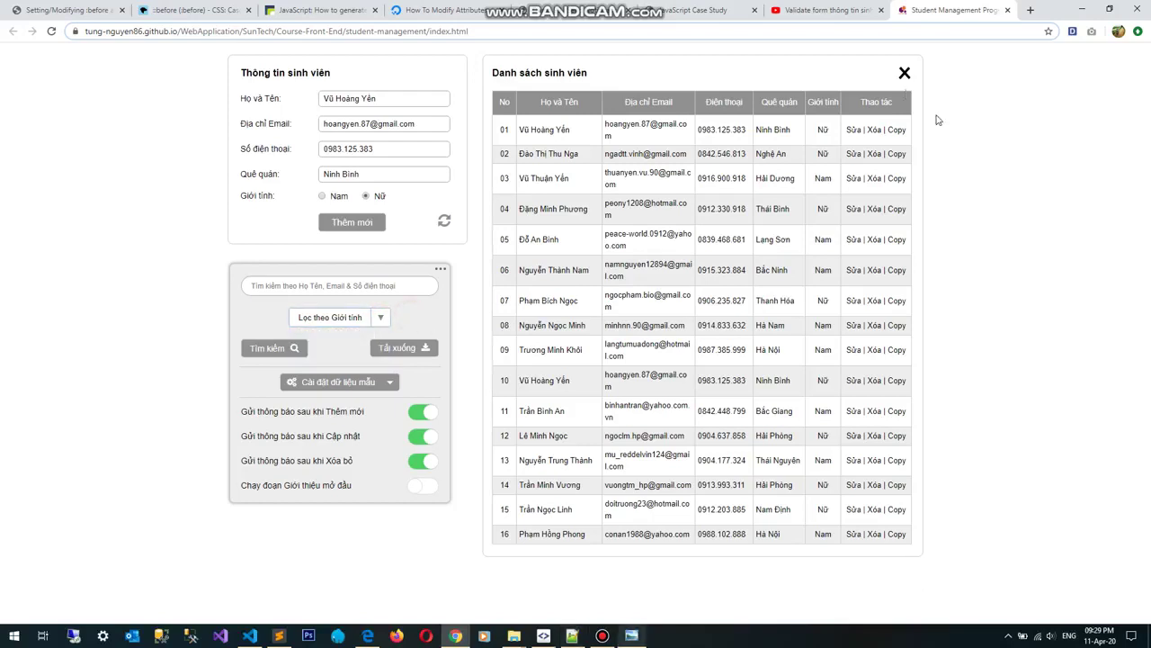
- Delete the student in row 04 from the list and confirm the deletion
click(557, 132)
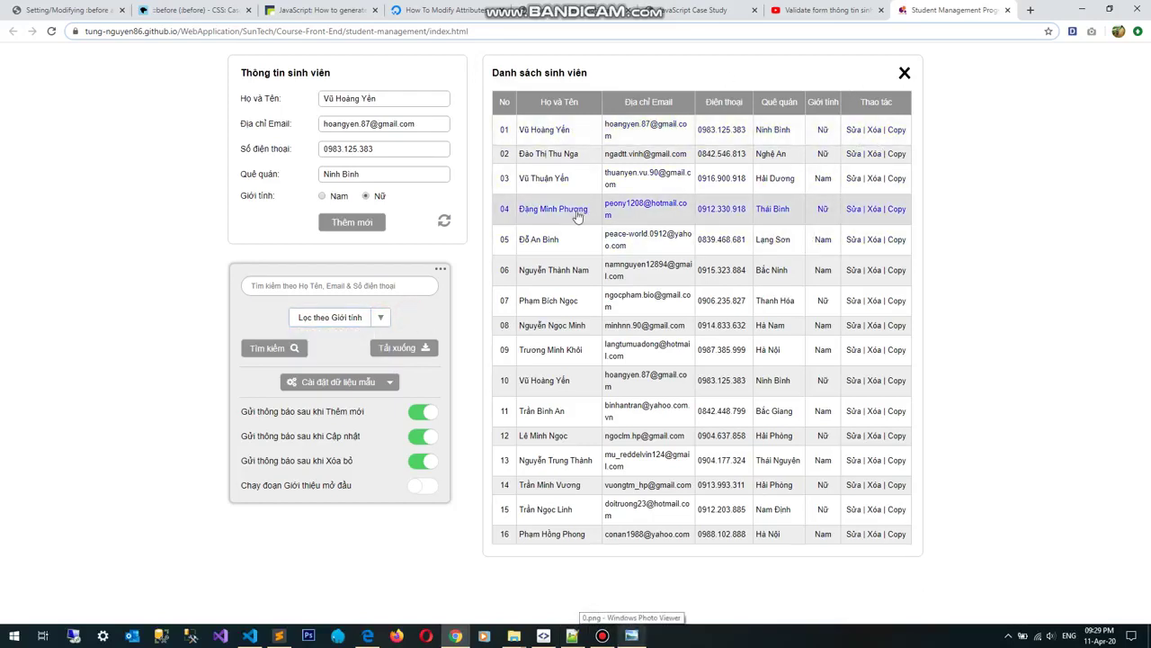
click(874, 208)
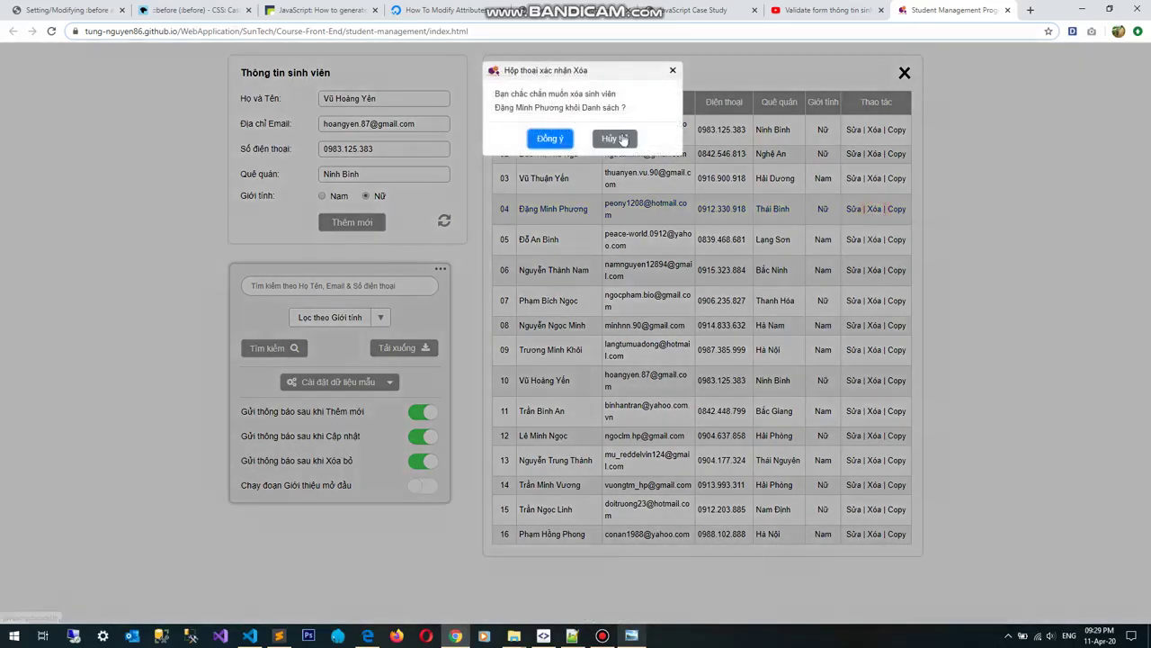
click(550, 138)
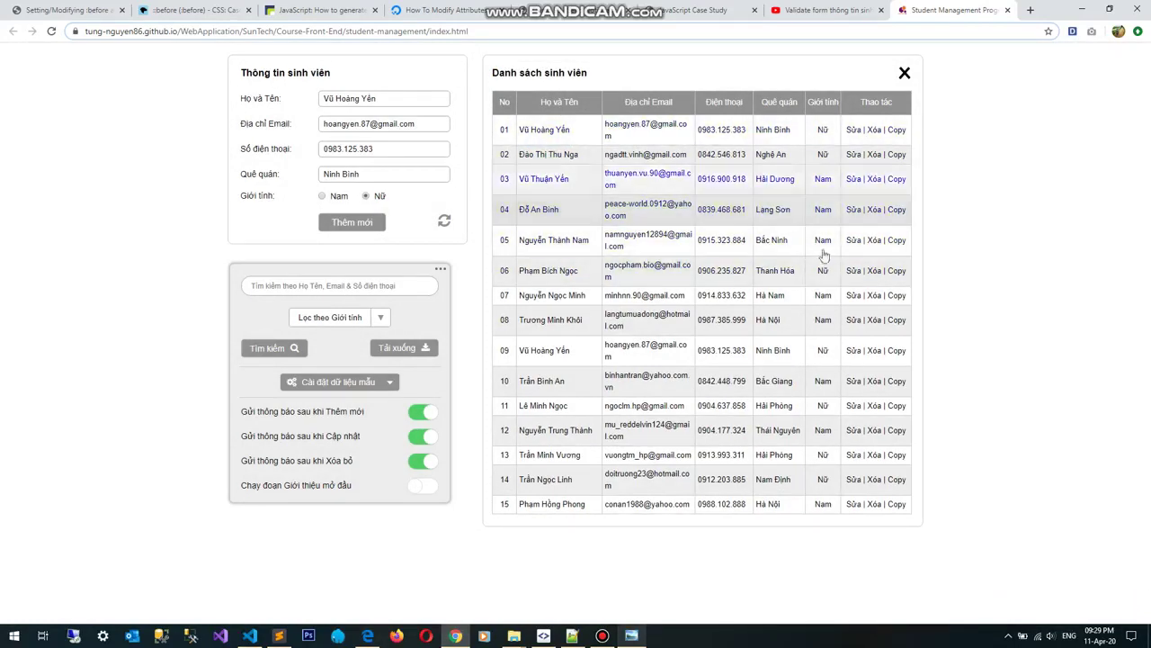
- Load the student in row 02 into the form and move the selection up and down the list, stopping at row 04
click(575, 155)
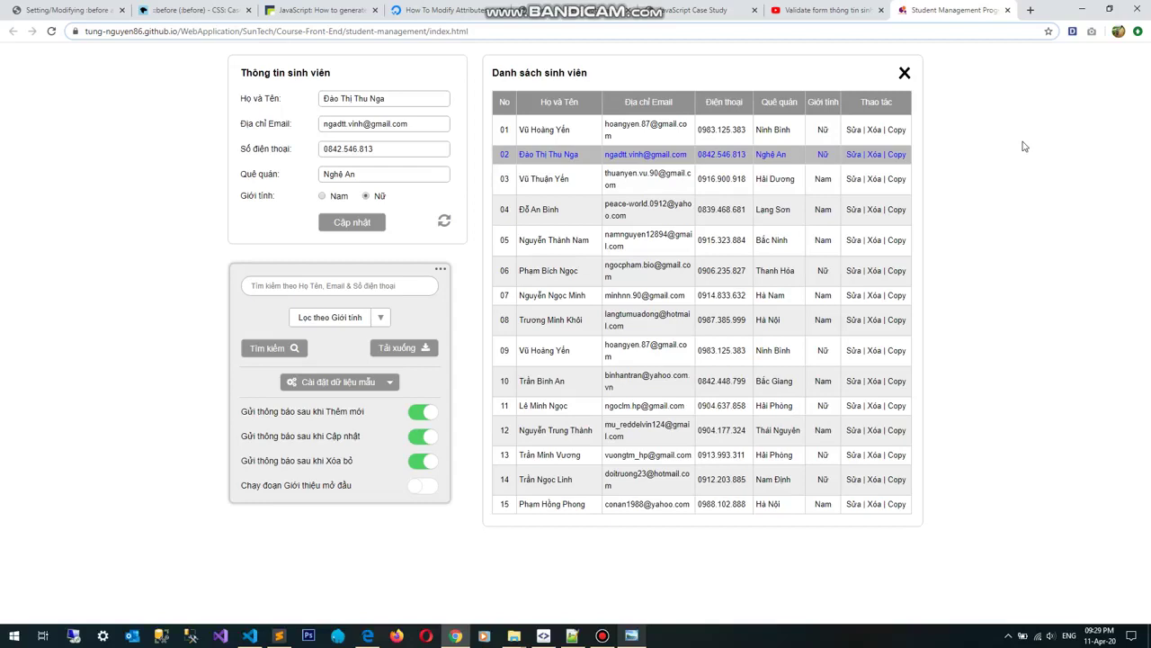
key(Down)
key(Down)
key(Down)
key(Down)
key(Down)
key(Down)
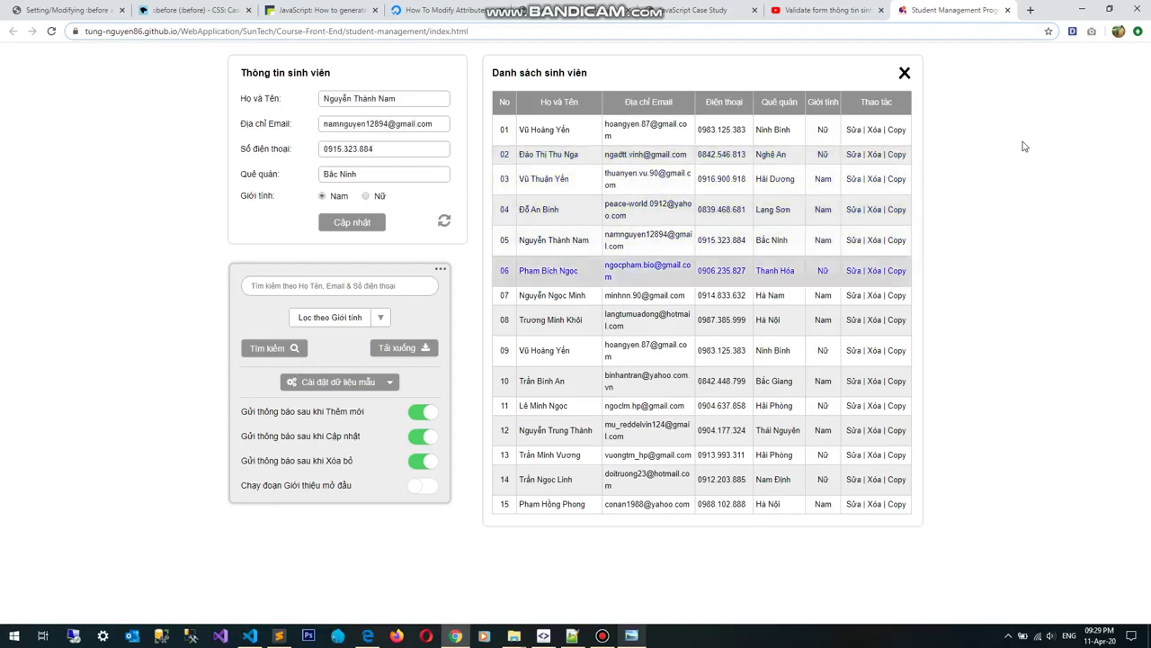
key(Down)
key(Up)
key(Up)
key(Up)
key(Up)
key(Up)
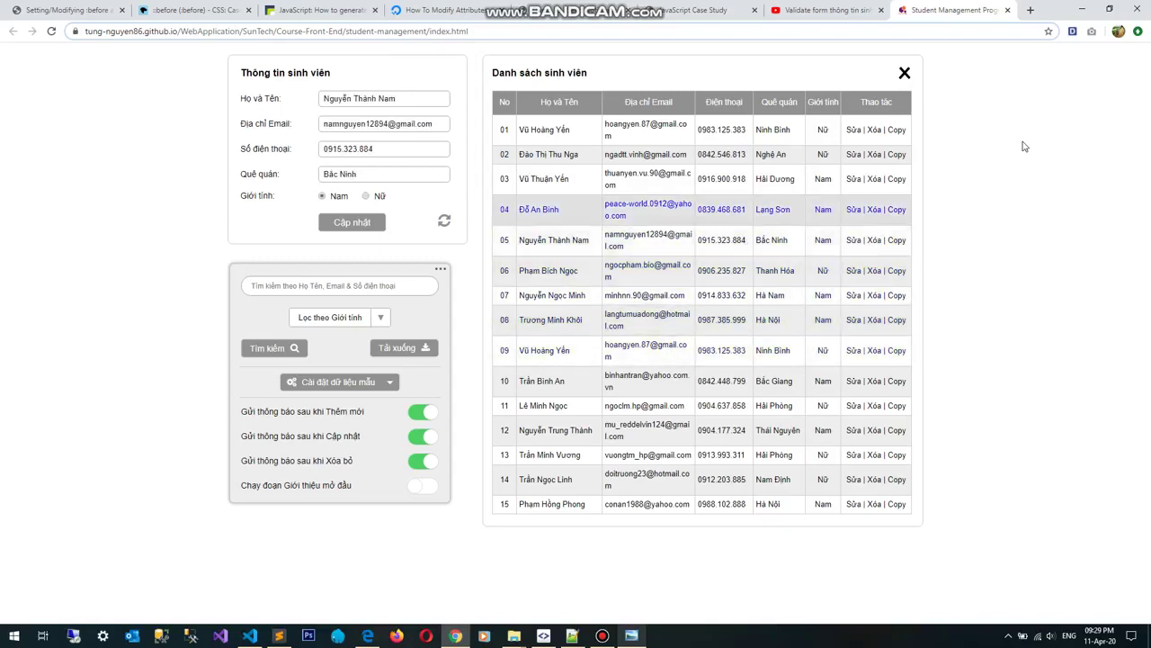
key(Down)
key(Down)
key(Down)
key(Up)
key(Up)
key(Up)
key(Up)
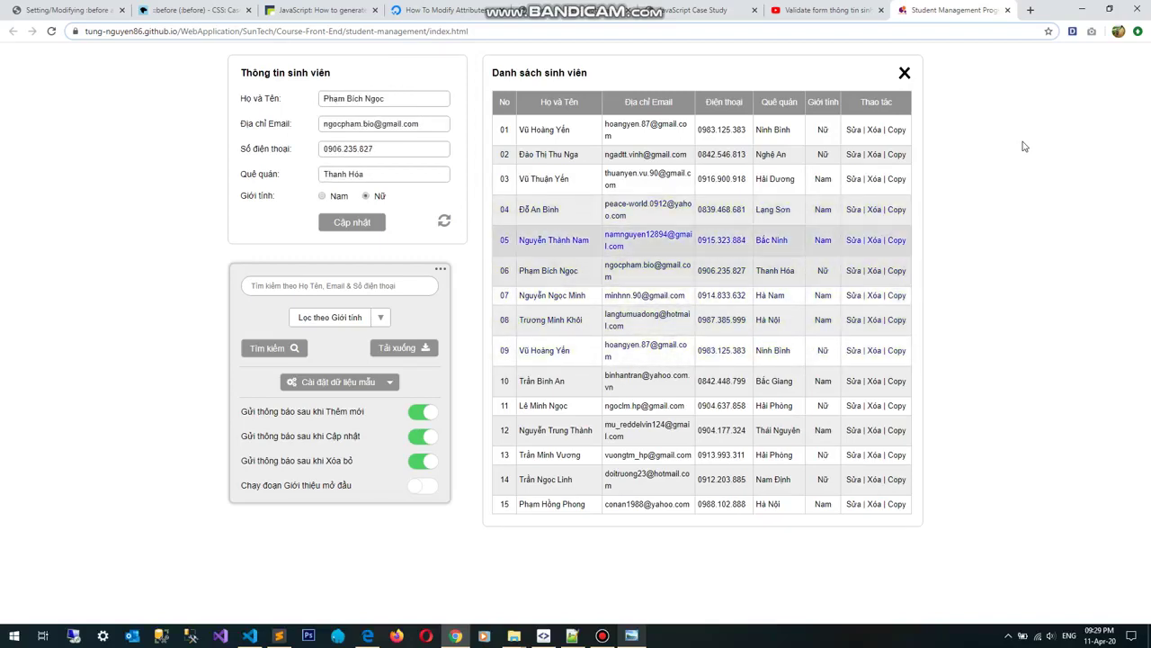
key(Down)
key(Down)
key(Down)
key(Down)
key(Down)
key(Down)
key(Down)
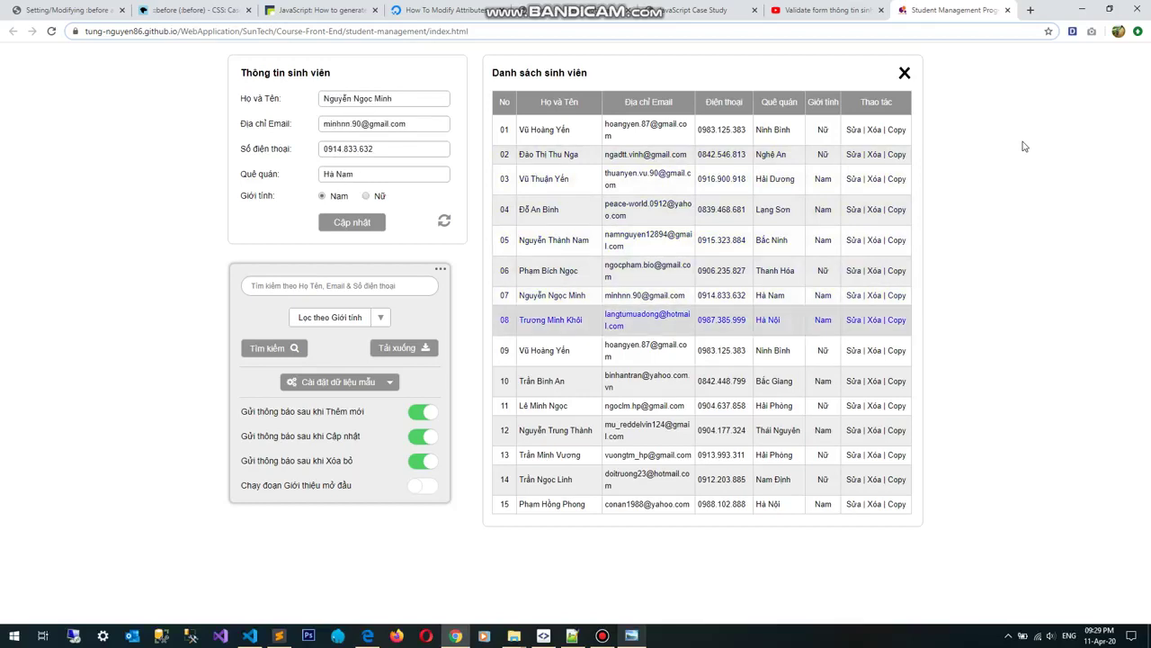
key(Down)
key(Down)
key(Up)
key(Up)
key(Up)
key(Up)
key(Up)
key(Up)
key(Up)
key(Up)
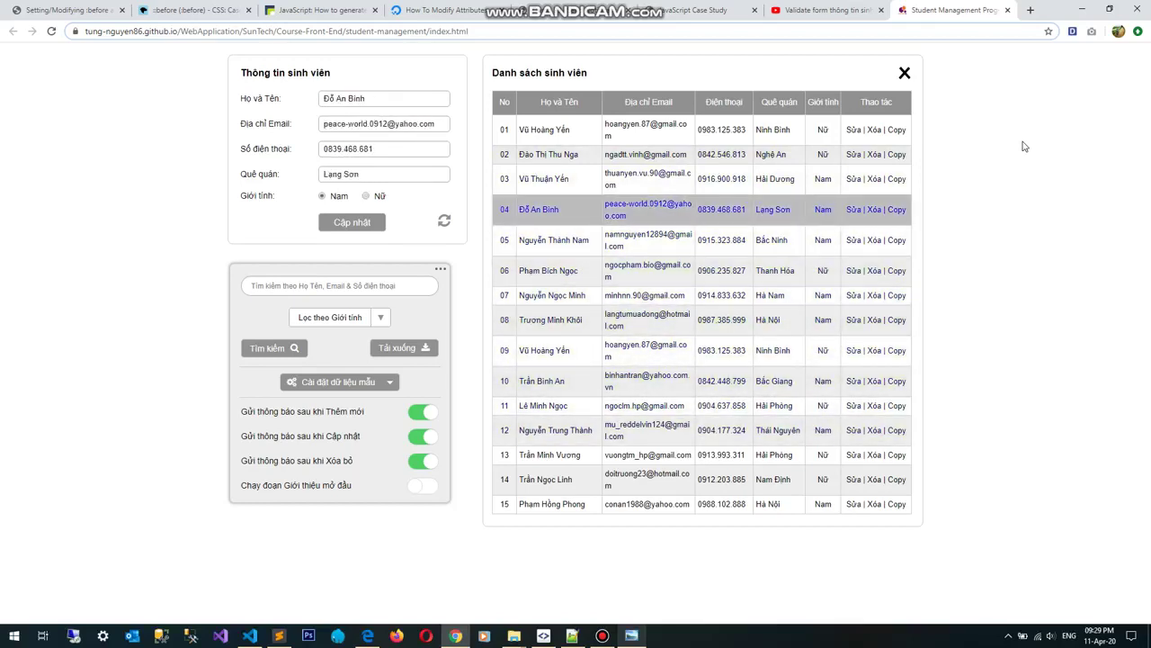
- Request deletion of the selected student in row 04 and cancel it in the confirmation dialog
key(Delete)
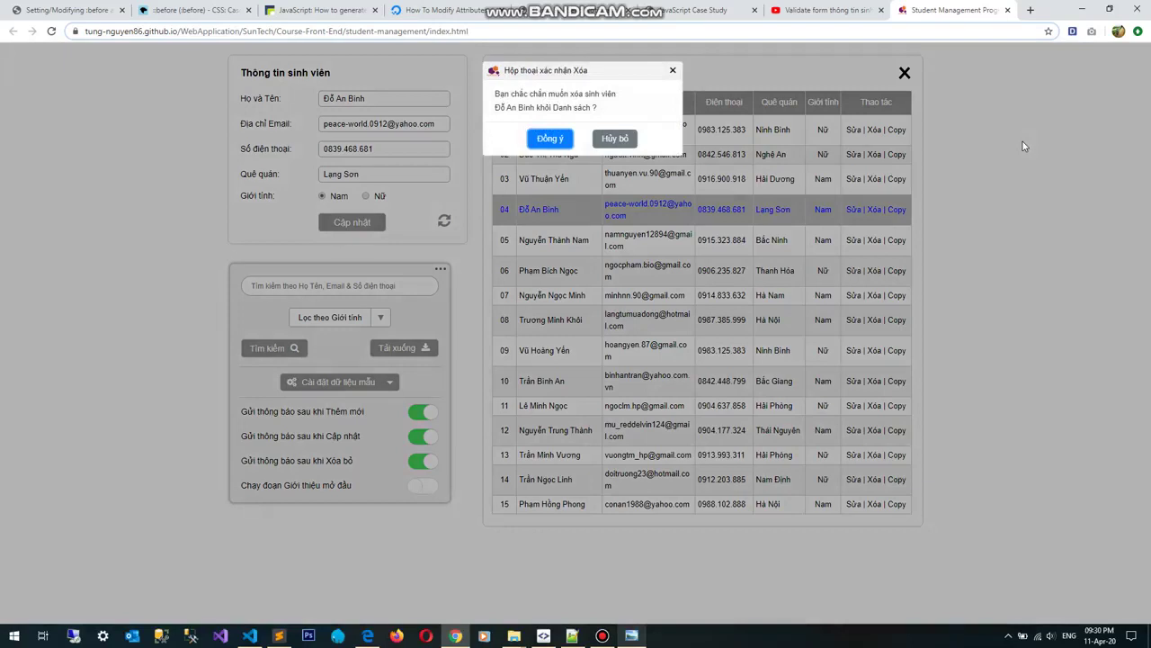
key(Tab)
key(Return)
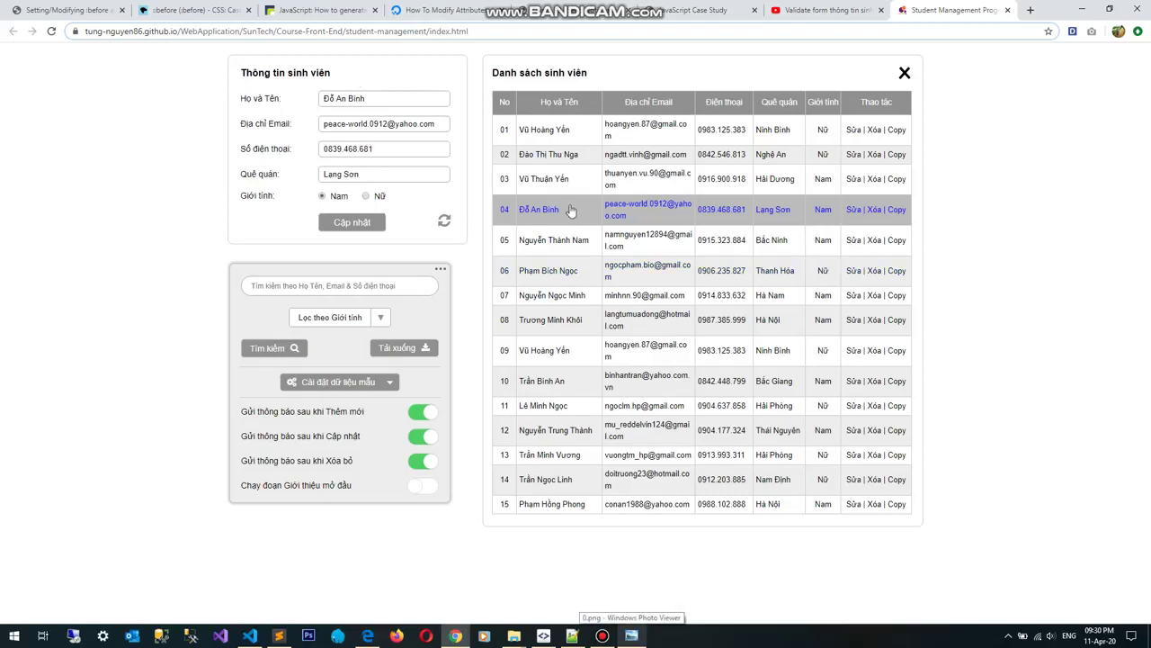
- Change the row 04 student's gender to Nữ and the phone number's last three digits to 999, and confirm the update
click(365, 195)
click(381, 149)
key(BackSpace)
key(BackSpace)
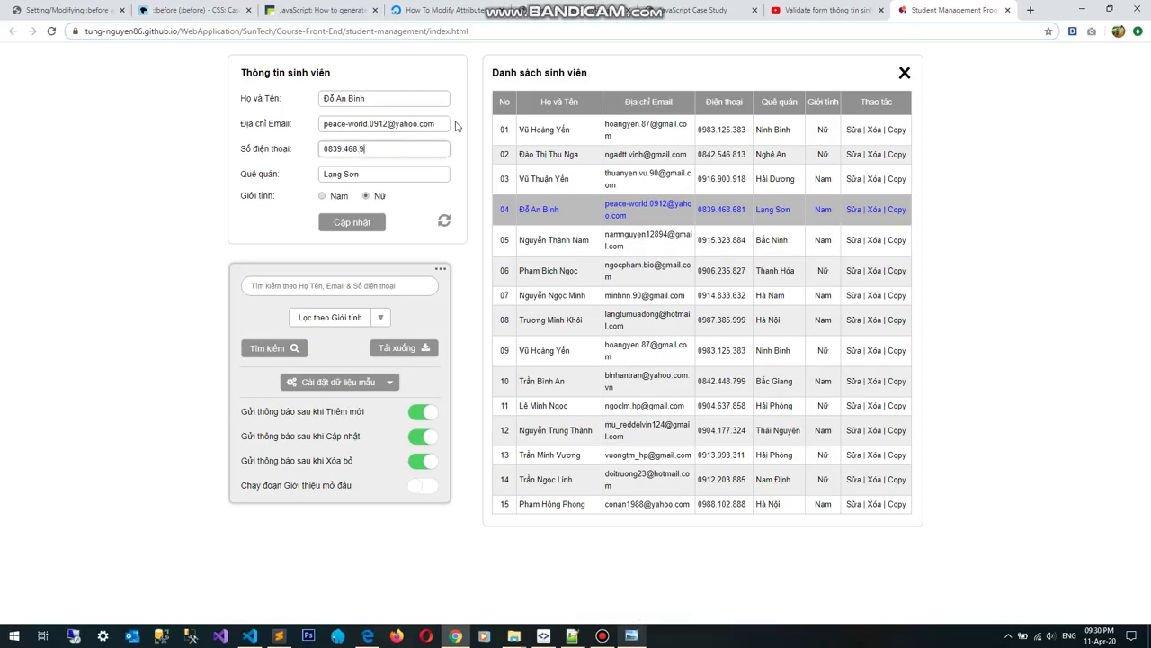
key(Return)
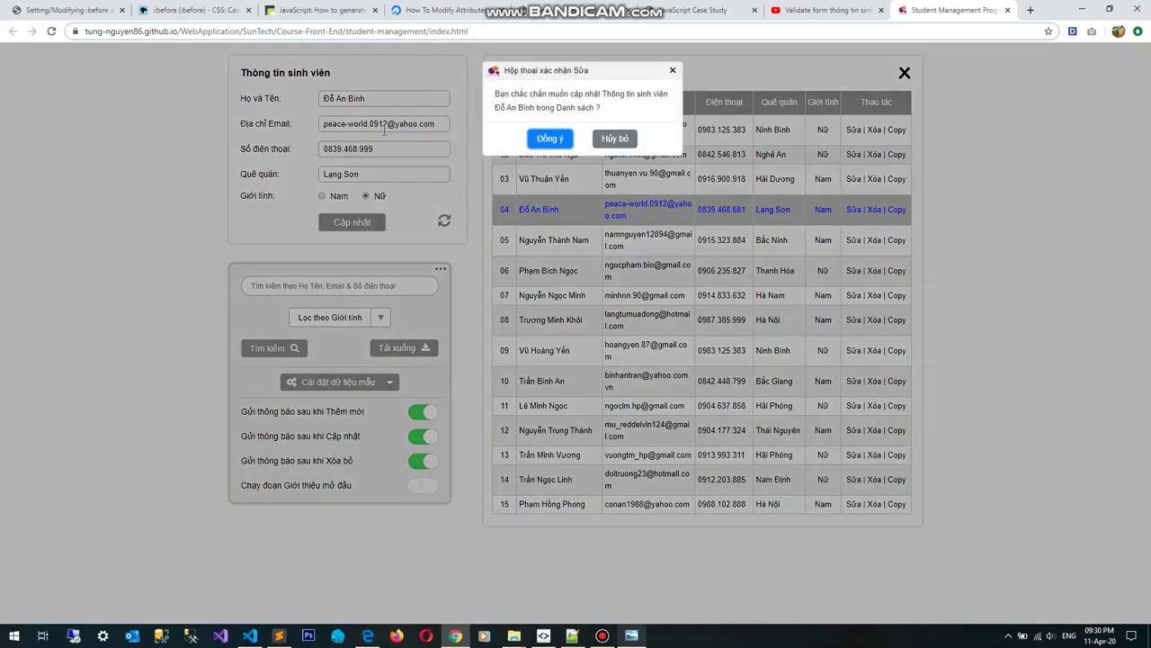
key(Return)
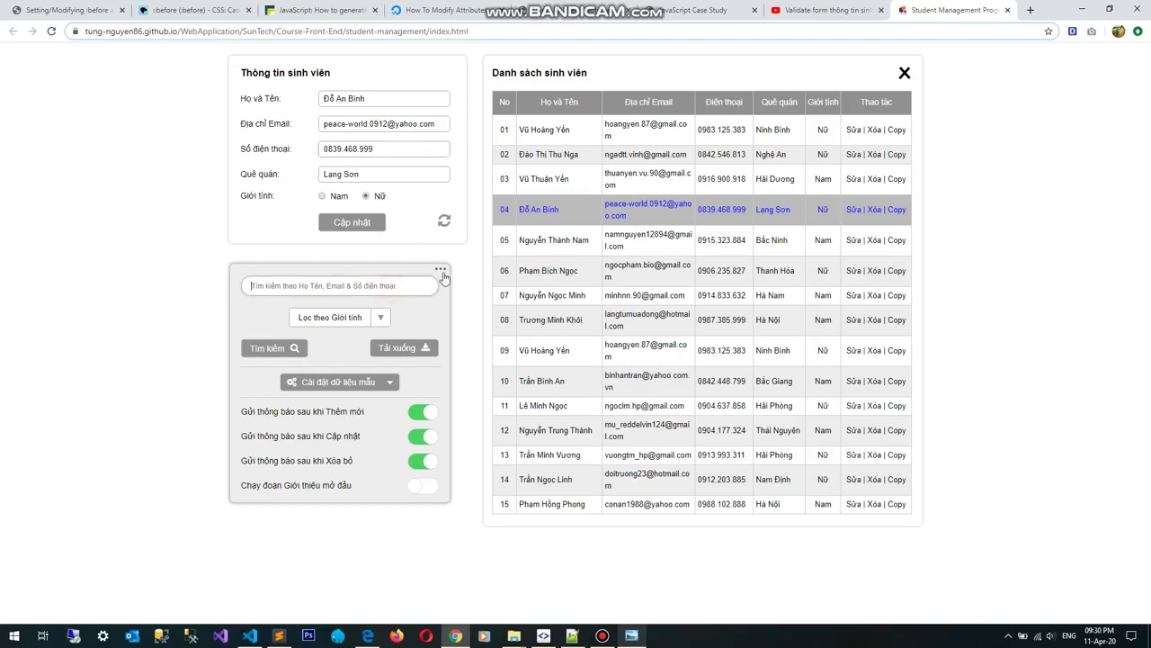
- Search the student list for the selected student's given name followed by $, and clear the search term
click(409, 285)
text(binh$)
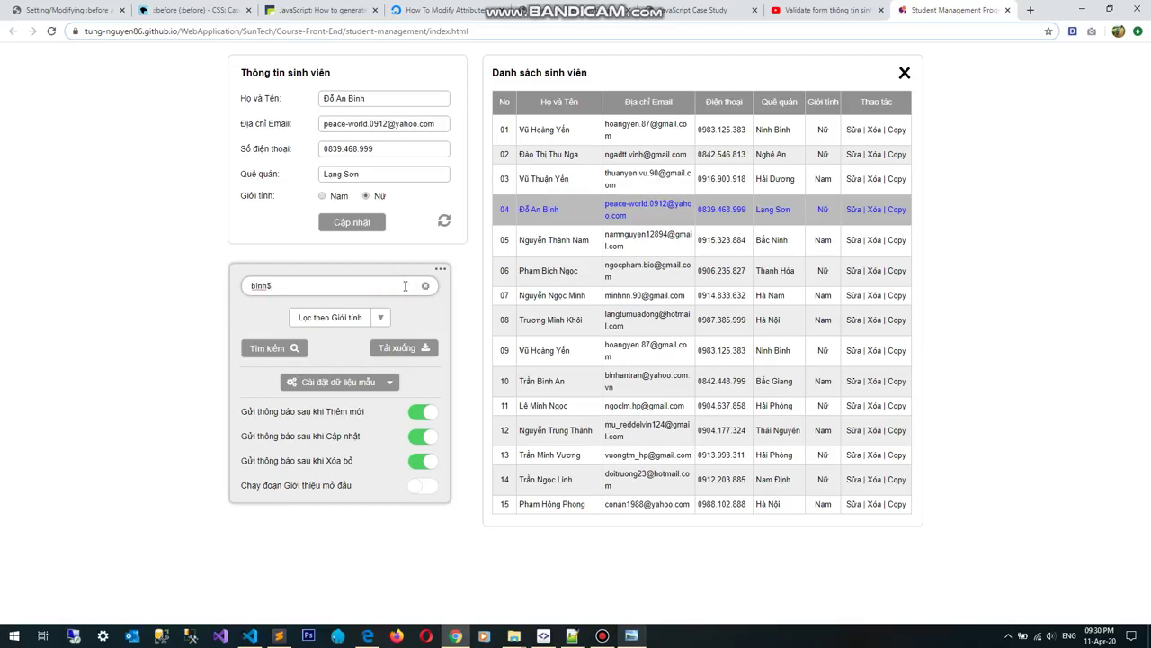
key(Return)
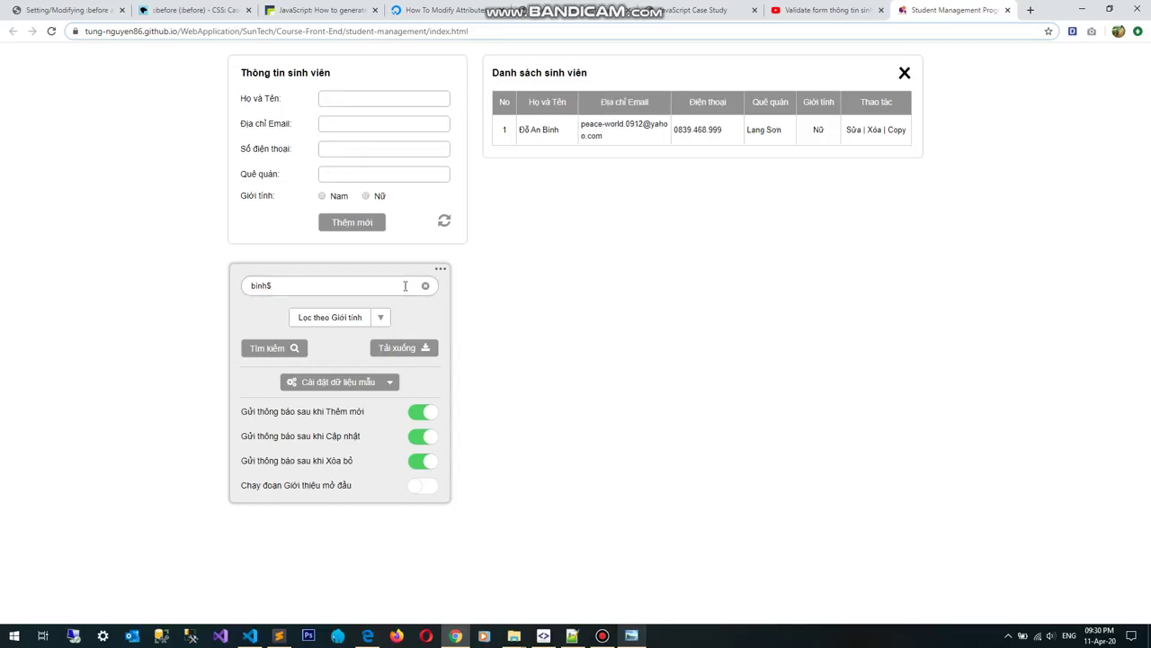
click(426, 285)
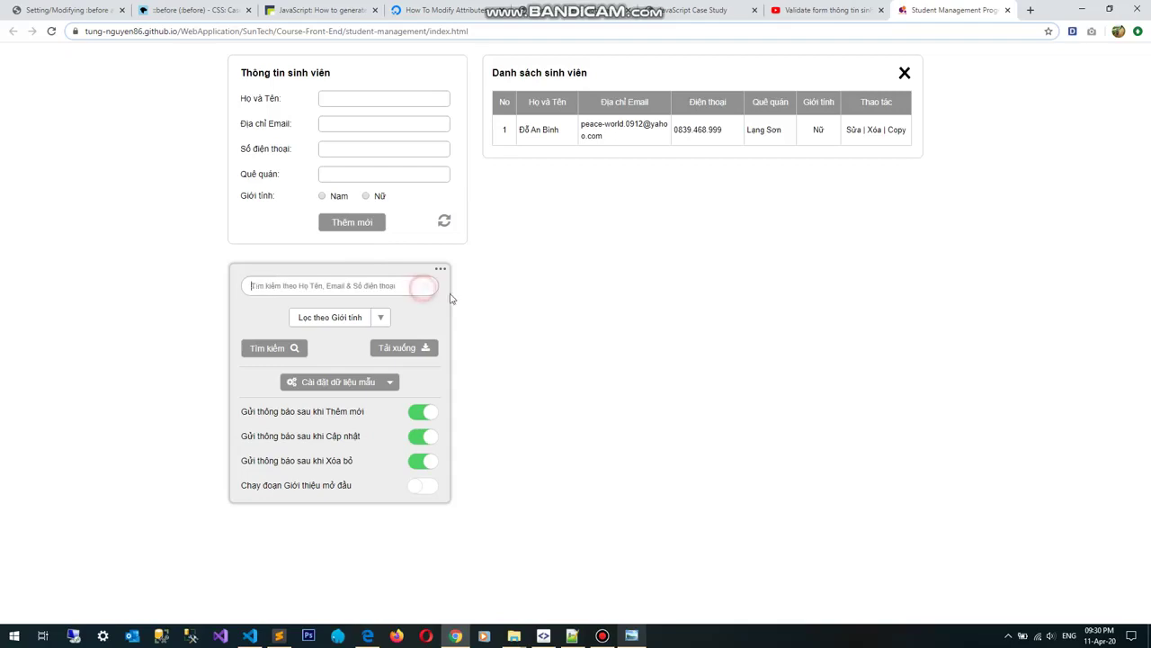
- Filter the student list by Sinh viên Nữ and run the search
click(381, 317)
click(350, 362)
click(297, 349)
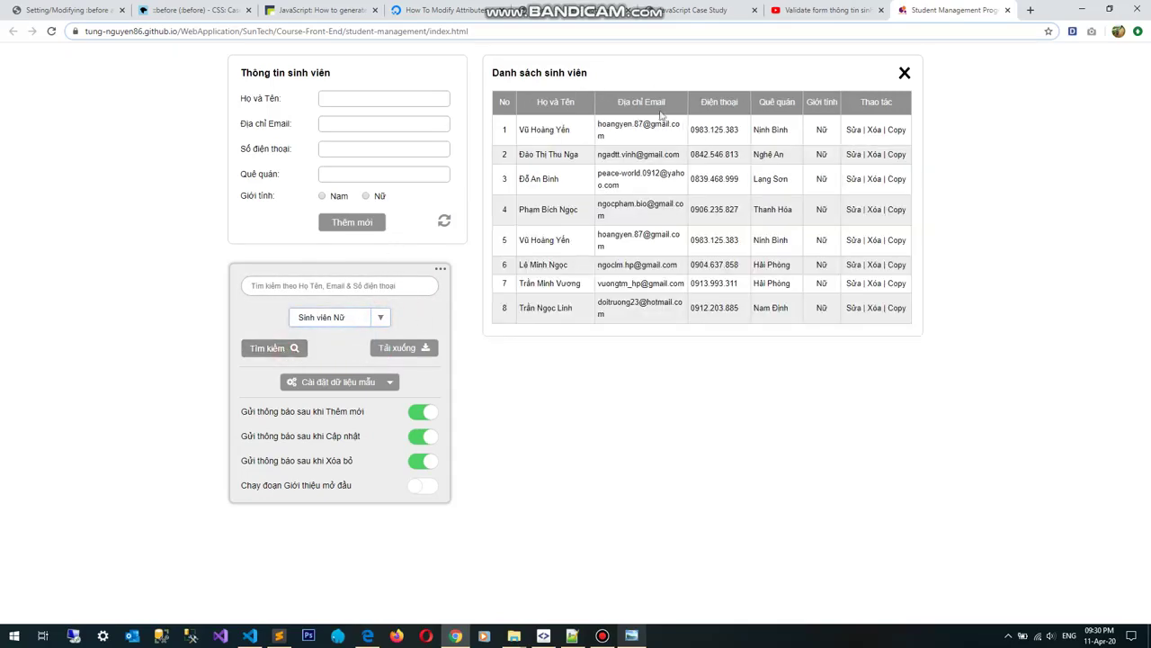
- Load the student in row 3 of the filtered list, change the gender to Nam, and confirm the update
click(619, 182)
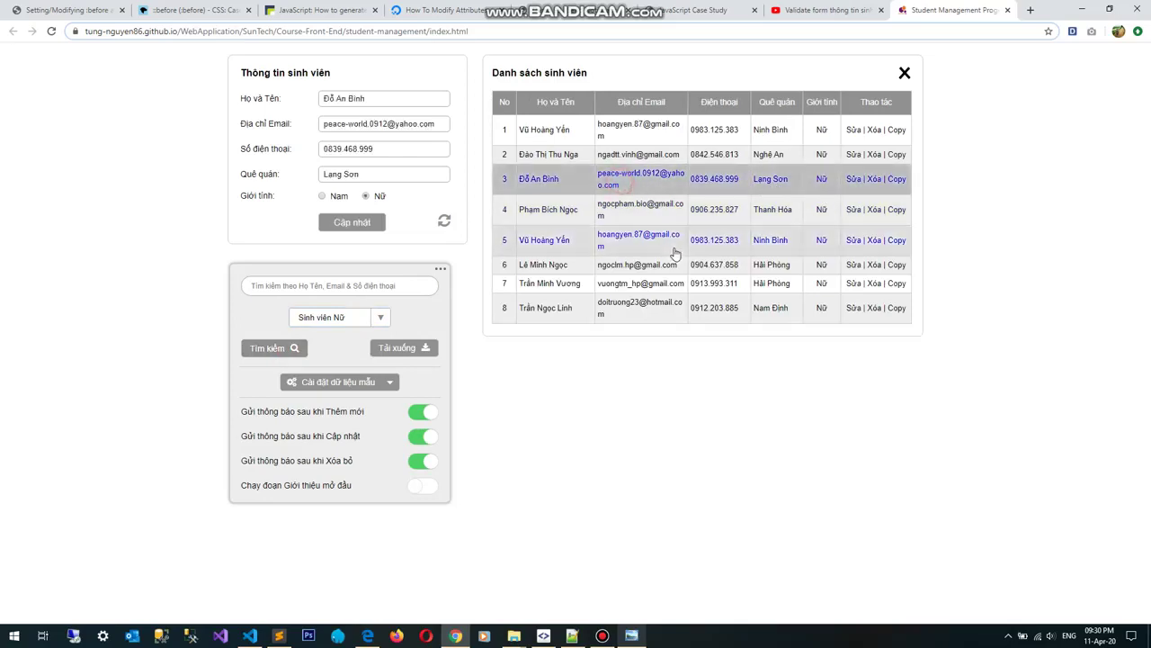
click(321, 196)
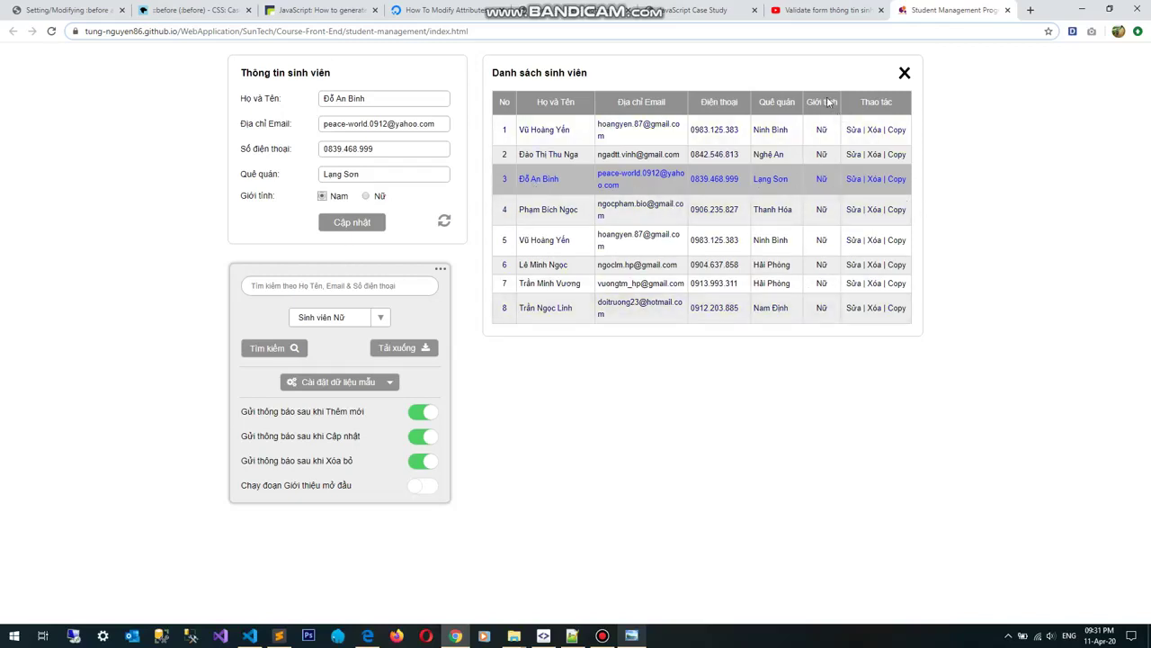
click(357, 225)
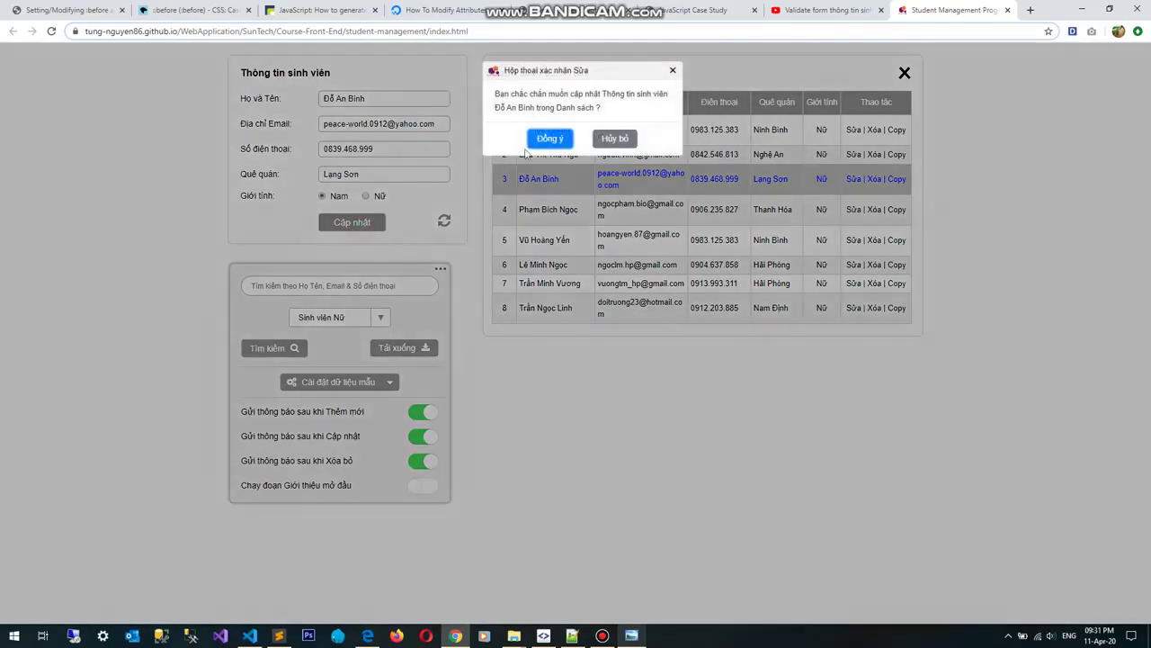
click(546, 140)
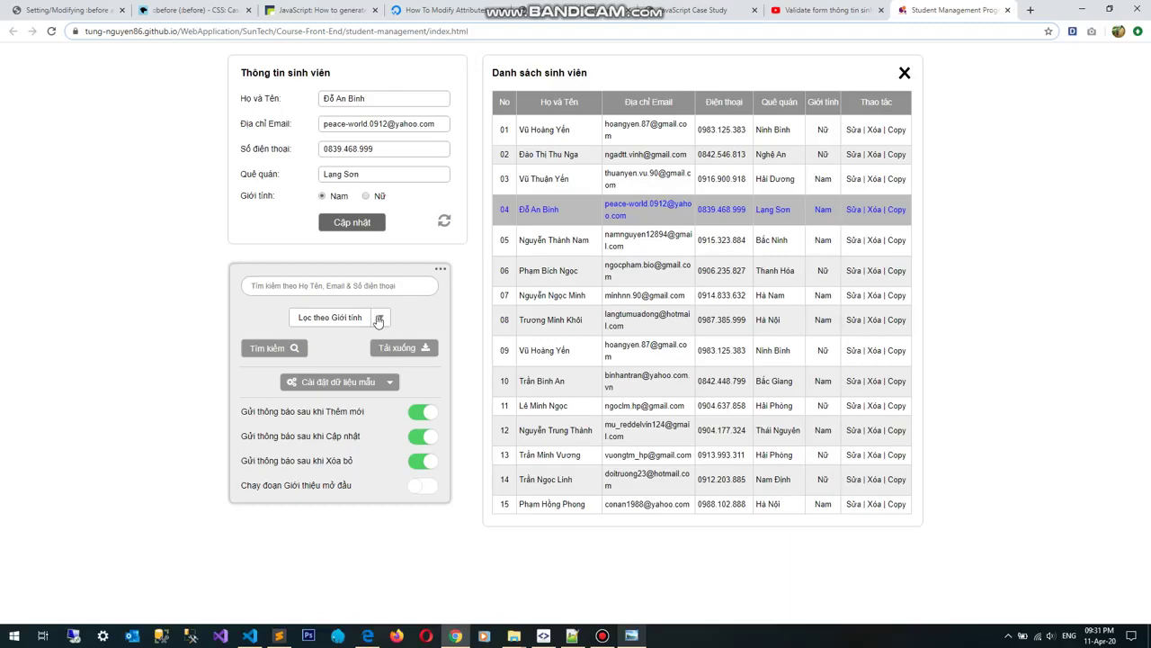
- Change the loaded student's gender to Nữ, set the gender filter to Sinh viên Nữ, and confirm the update
click(378, 321)
click(344, 349)
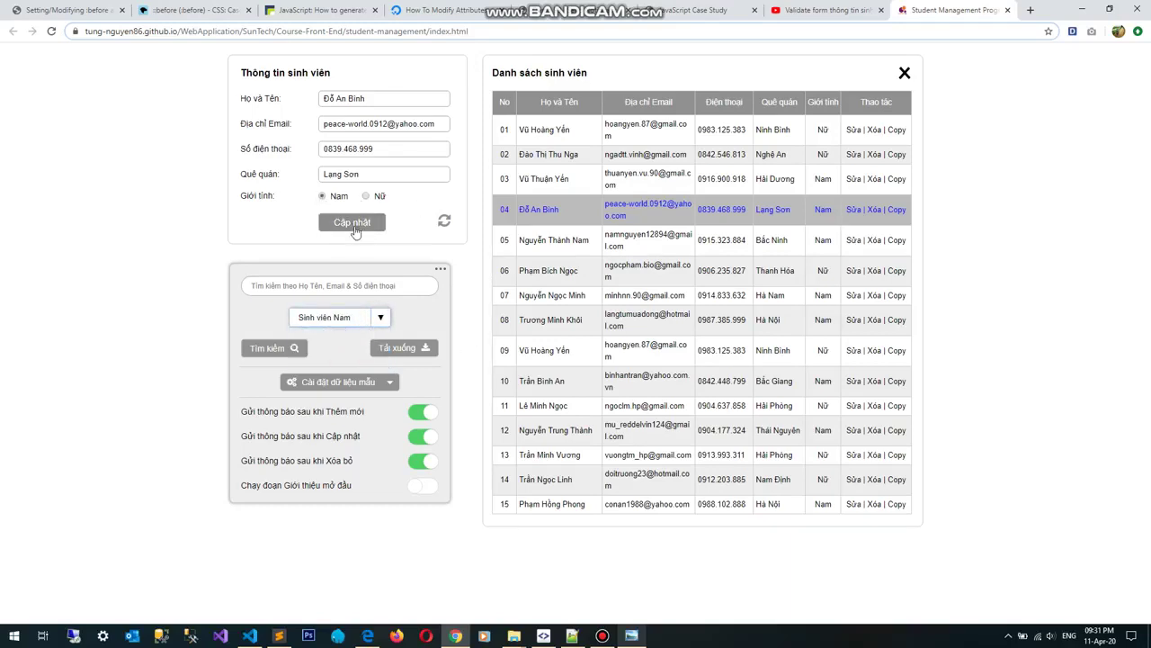
click(367, 196)
click(383, 322)
click(347, 360)
click(362, 225)
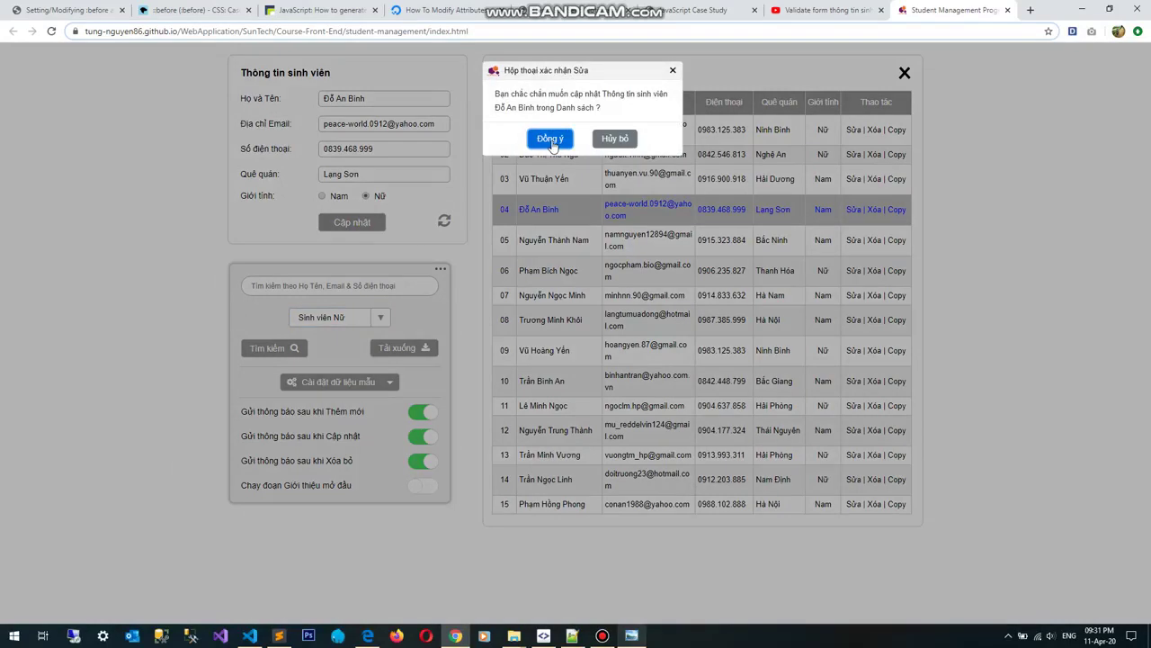
click(550, 140)
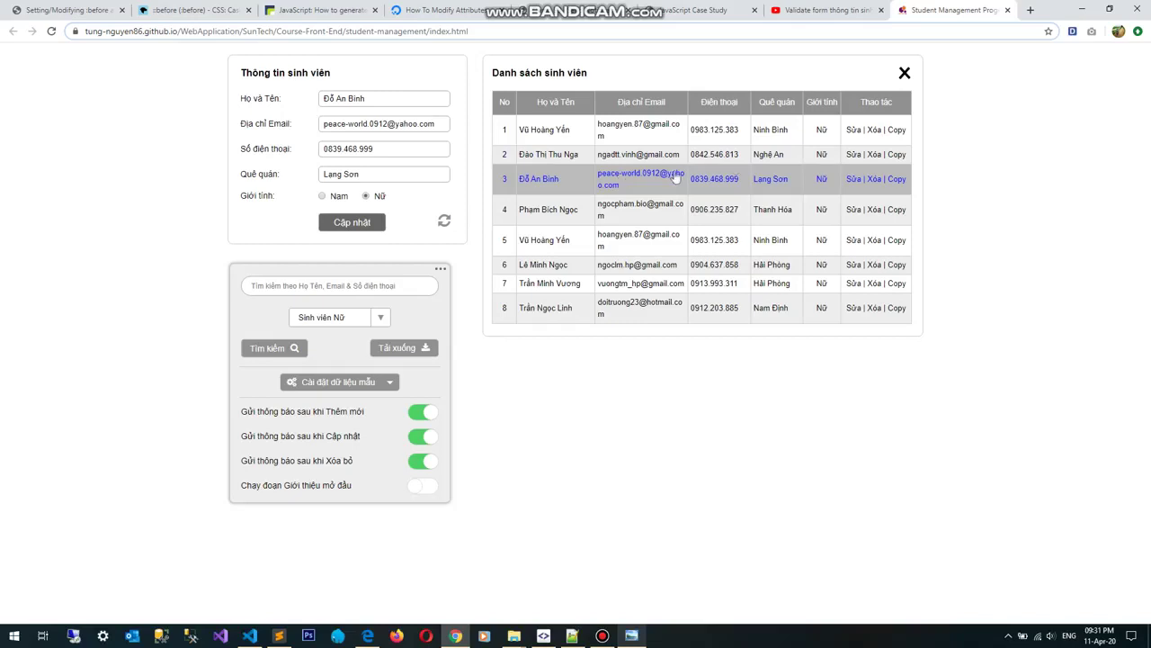
- Copy the web address of the student management page
click(512, 28)
key(ctrl+c)
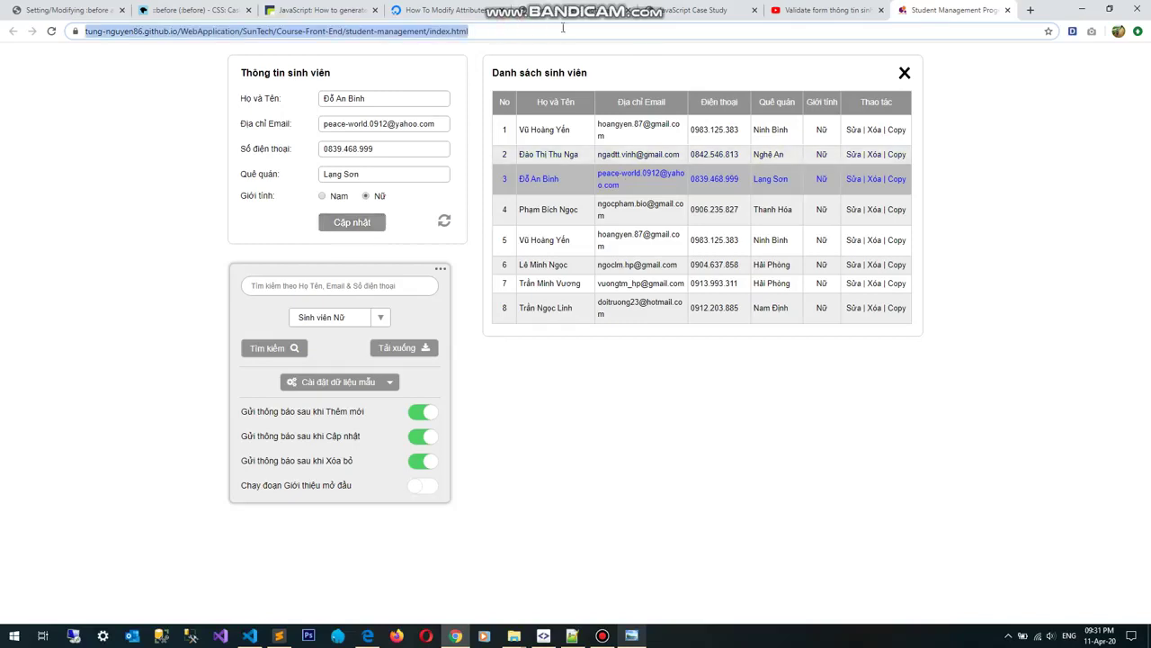
- Open the copied student management address in a new browser tab, switch between both tabs, and finish on the new one
click(1033, 12)
key(ctrl+v)
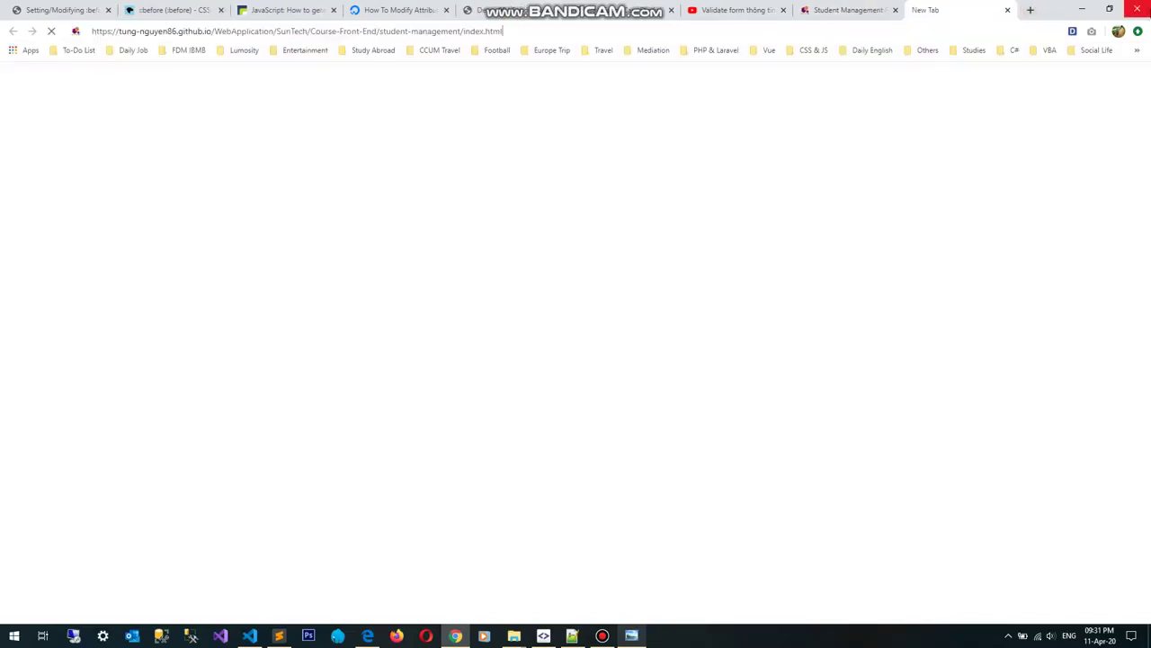
key(Return)
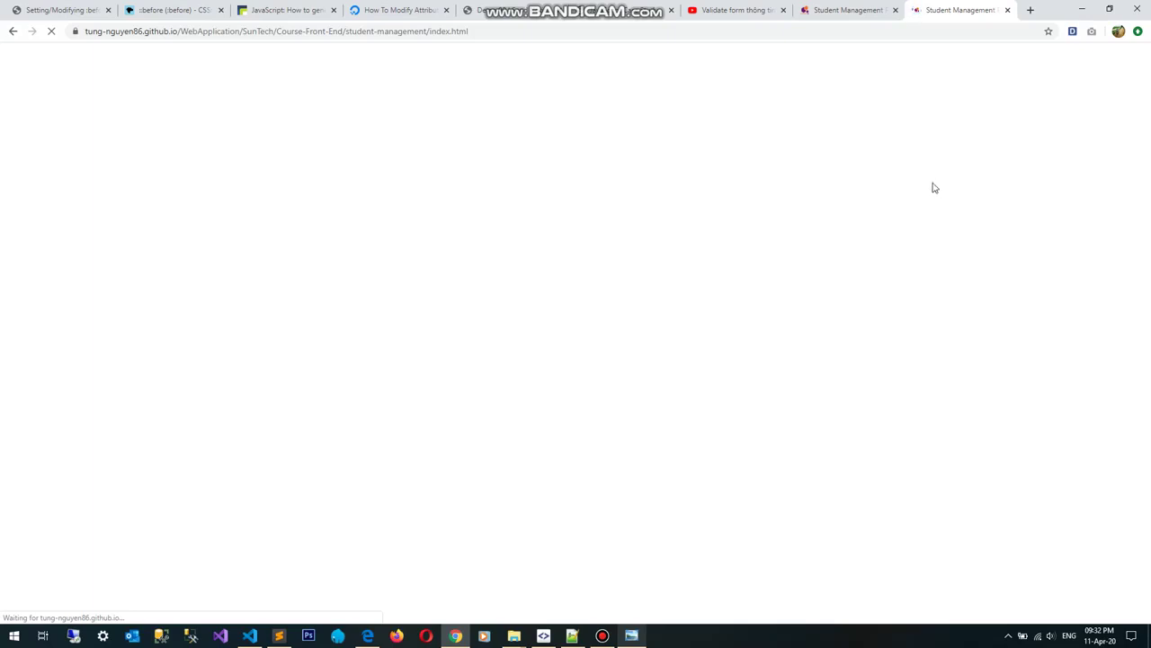
click(851, 13)
click(950, 12)
click(868, 12)
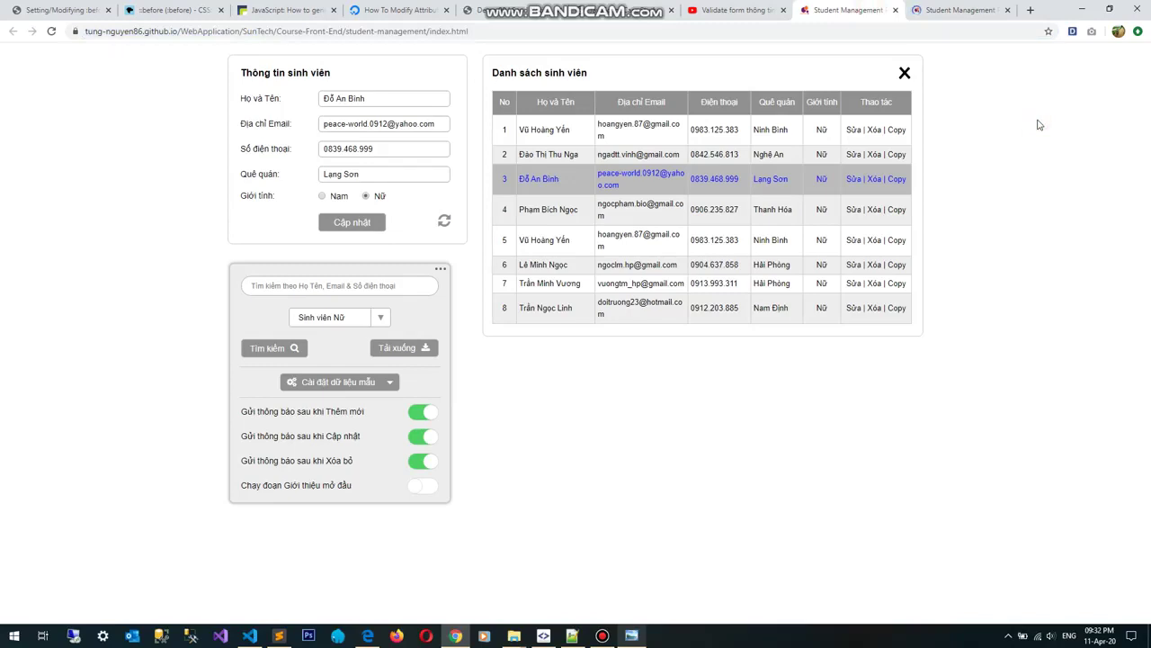
click(961, 10)
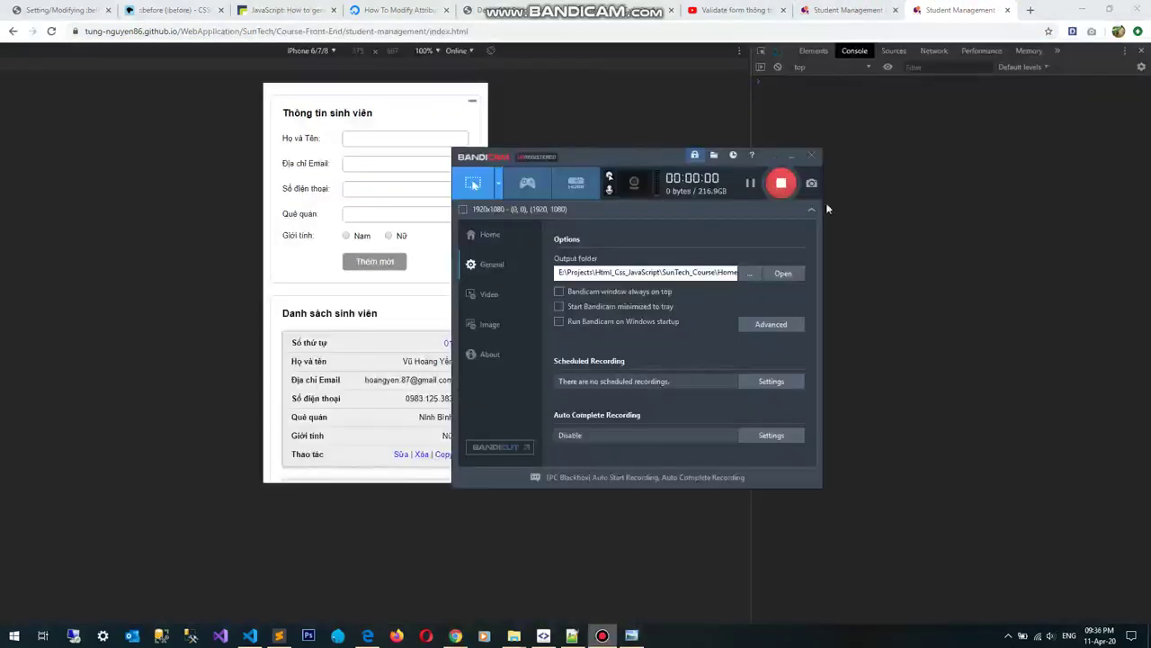
- Clear the recorder window away and load student number 05 from the mobile-view list into the form for editing
click(792, 154)
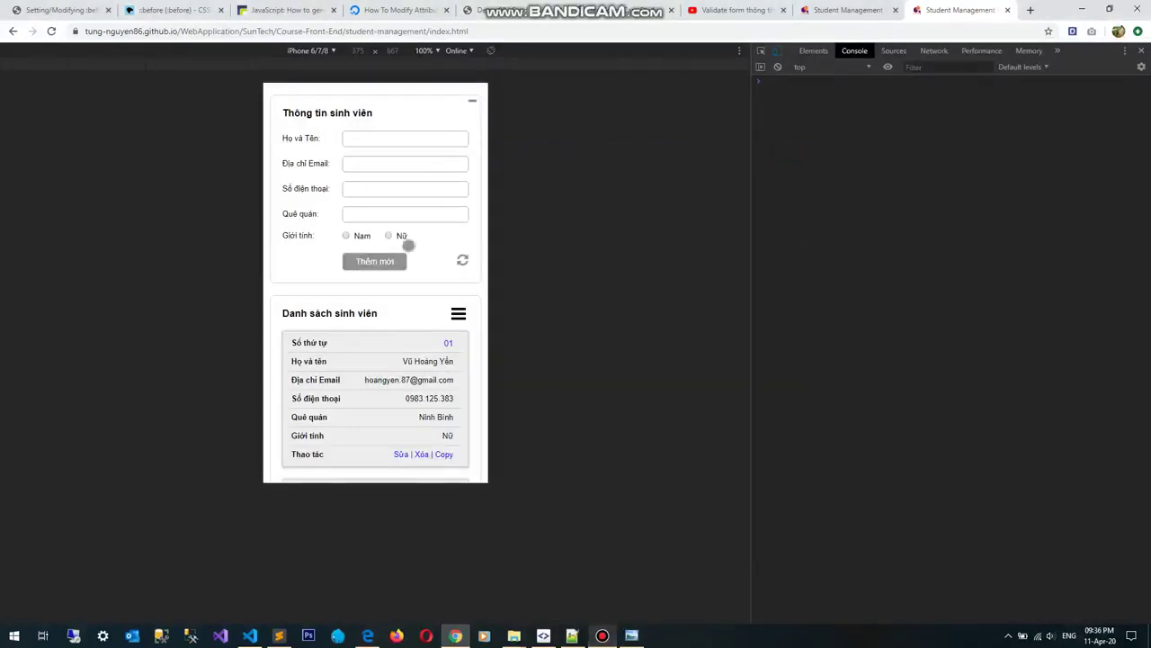
scroll(406, 306, down, 4)
scroll(408, 316, down, 2)
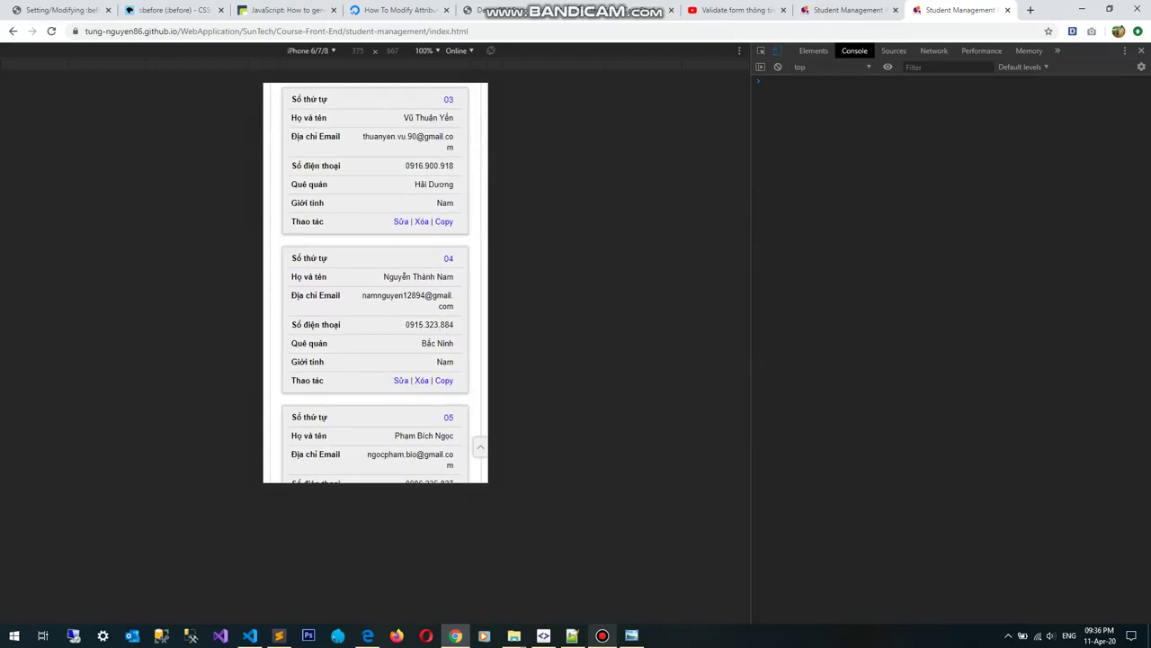
scroll(407, 395, down, 1)
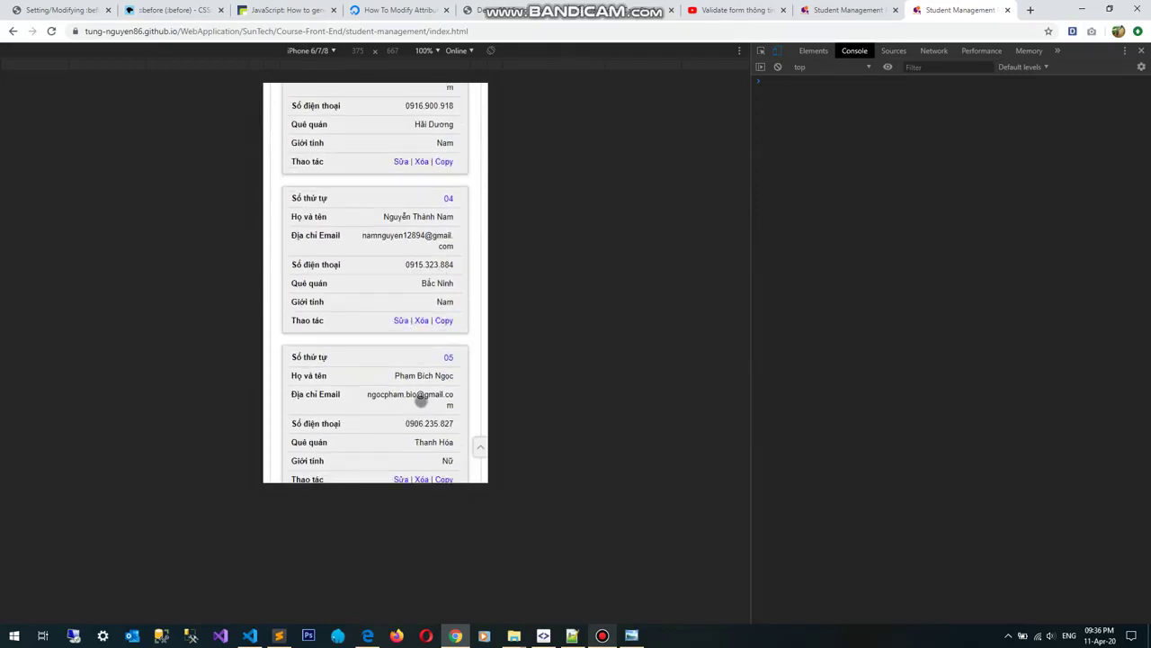
scroll(411, 397, down, 1)
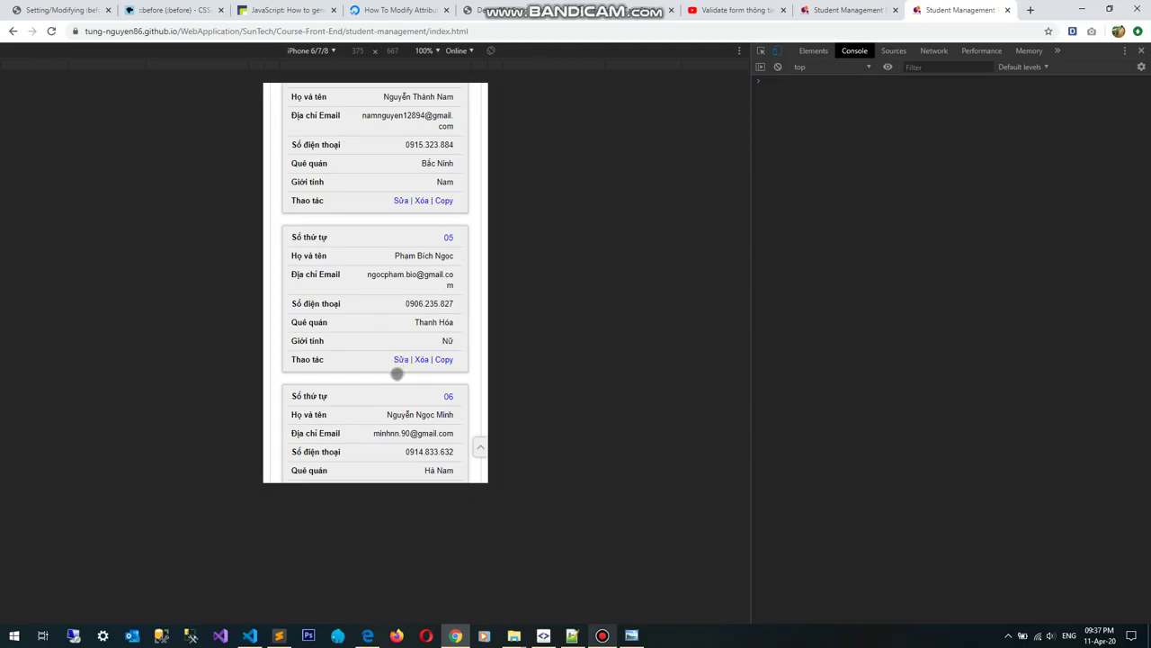
click(401, 359)
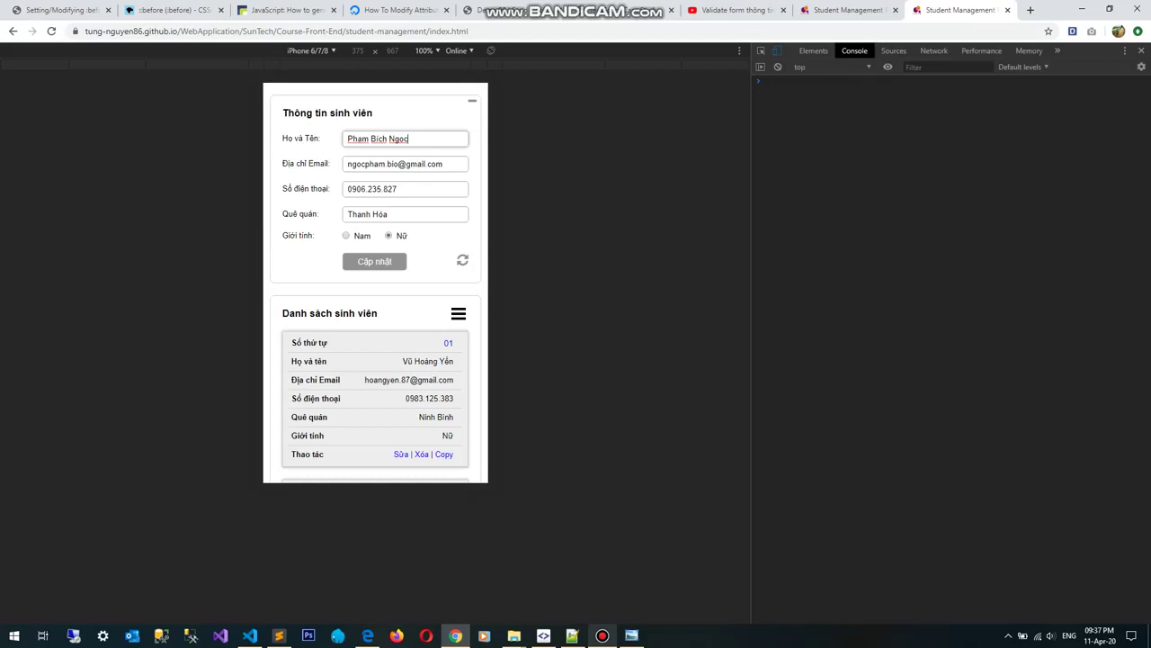
- Open the search and settings panel of the mobile student list and look through its options
click(458, 314)
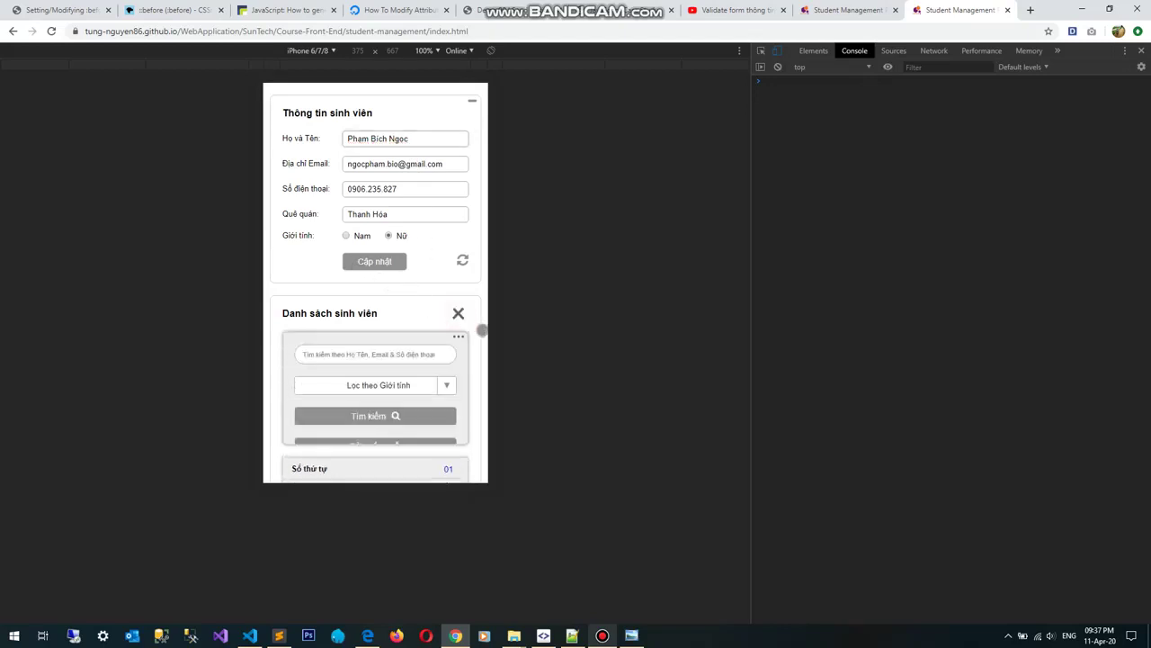
scroll(443, 321, down, 3)
scroll(445, 326, up, 2)
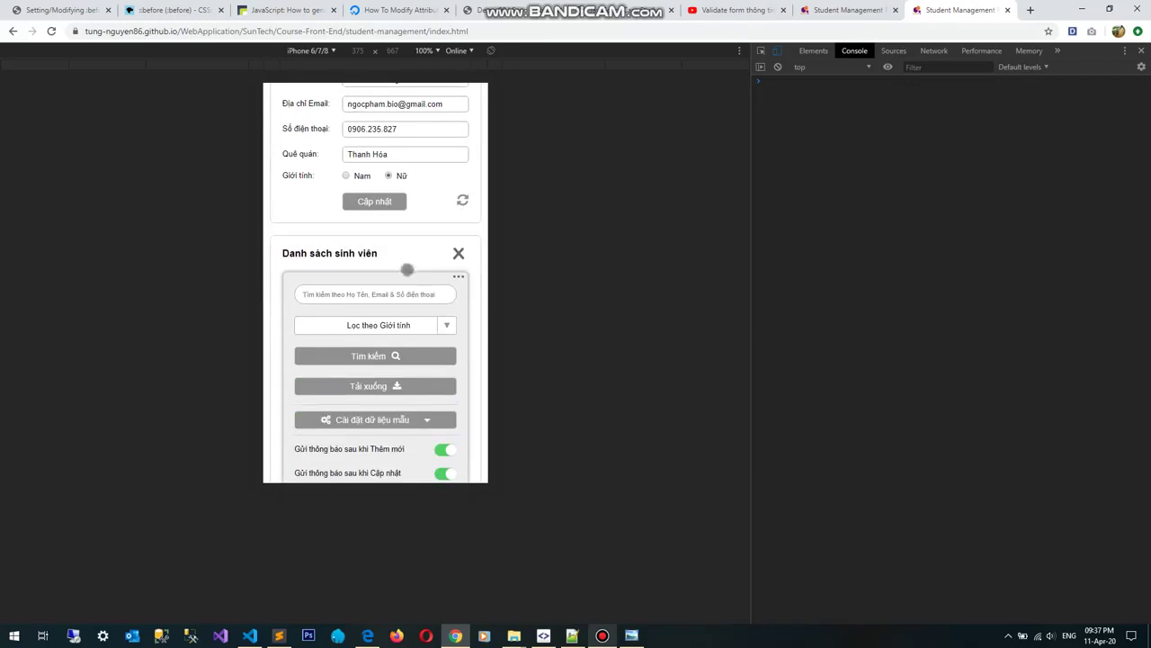
scroll(406, 270, down, 2)
scroll(424, 303, up, 3)
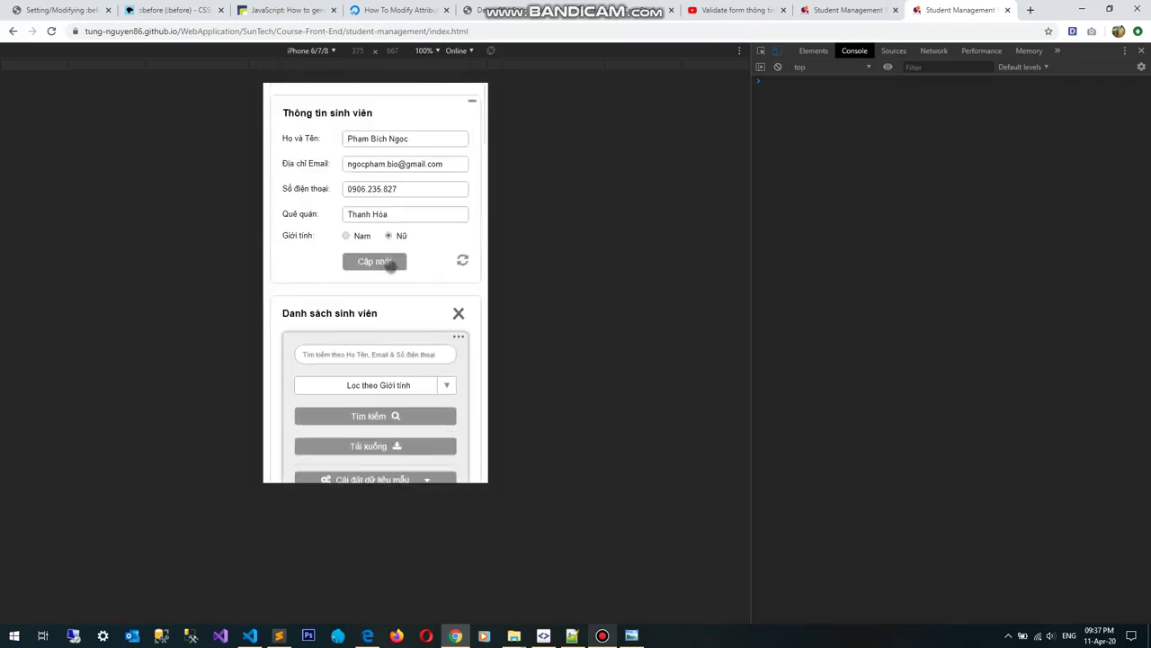
- Change the loaded student's gender to Nam, confirm the update, and dismiss the system error window
click(345, 234)
scroll(399, 275, down, 1)
click(383, 202)
click(342, 327)
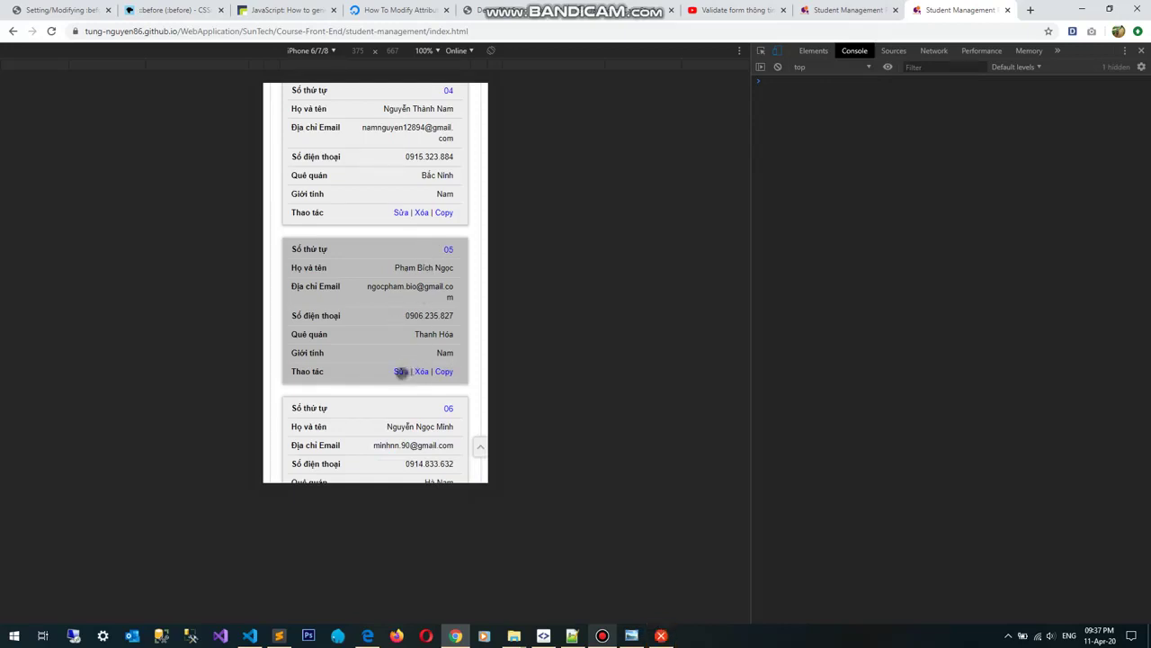
click(661, 635)
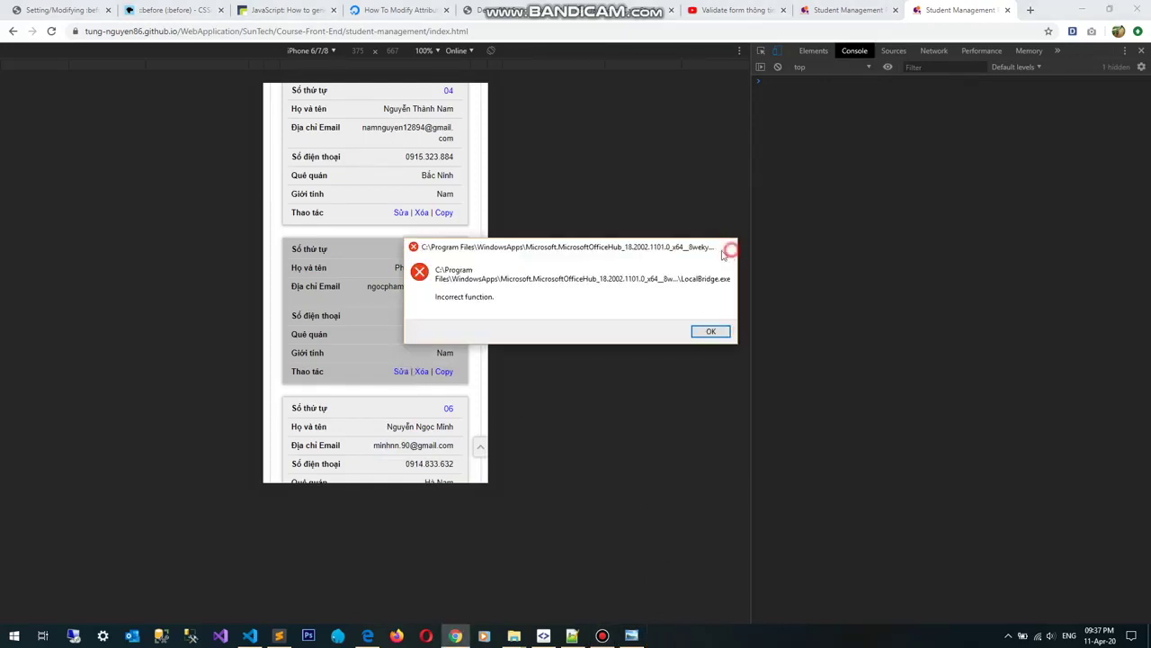
click(729, 246)
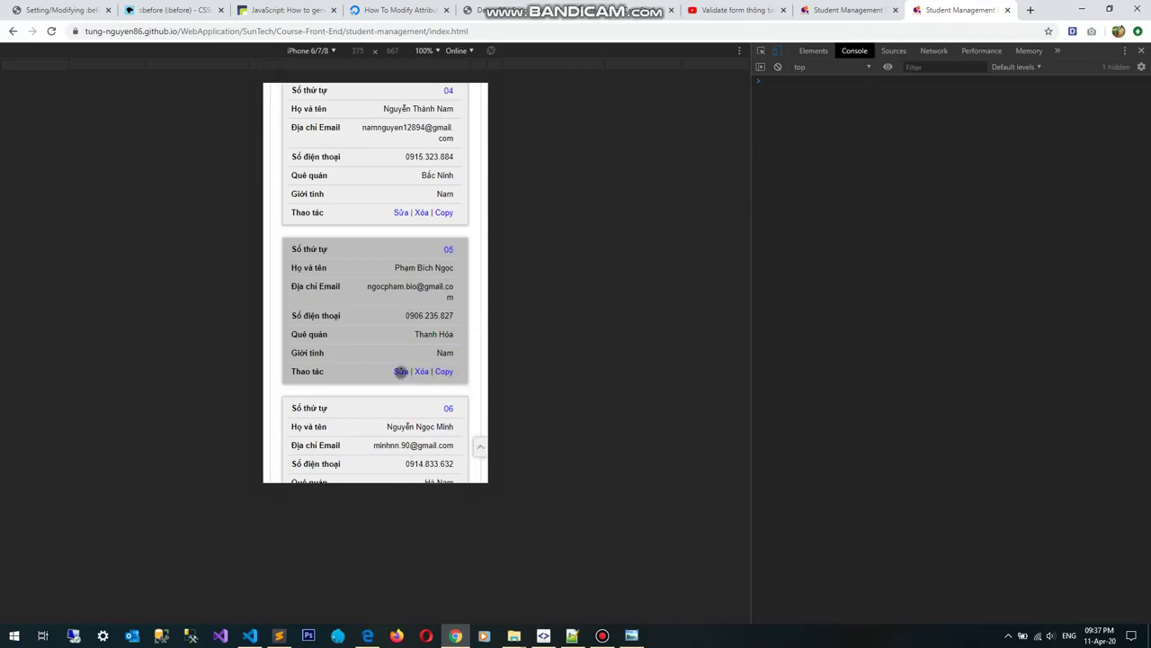
- Load student number 05 for editing again and set the gender filter to Sinh viên Nữ
click(401, 371)
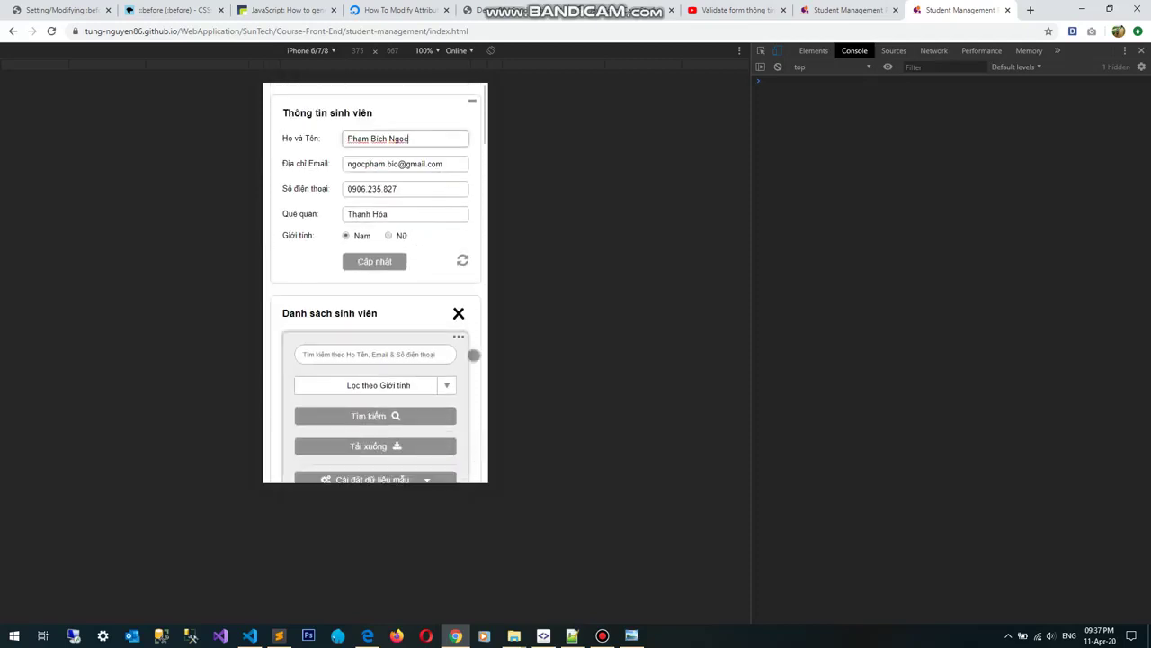
click(446, 387)
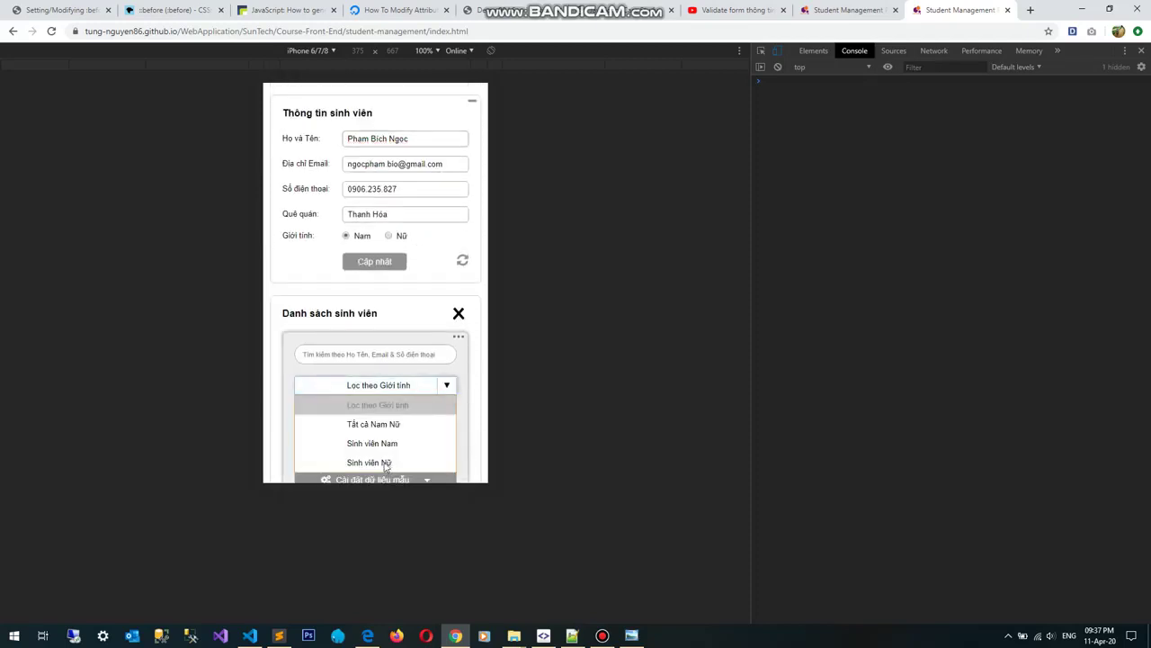
click(405, 393)
scroll(404, 391, down, 1)
click(447, 327)
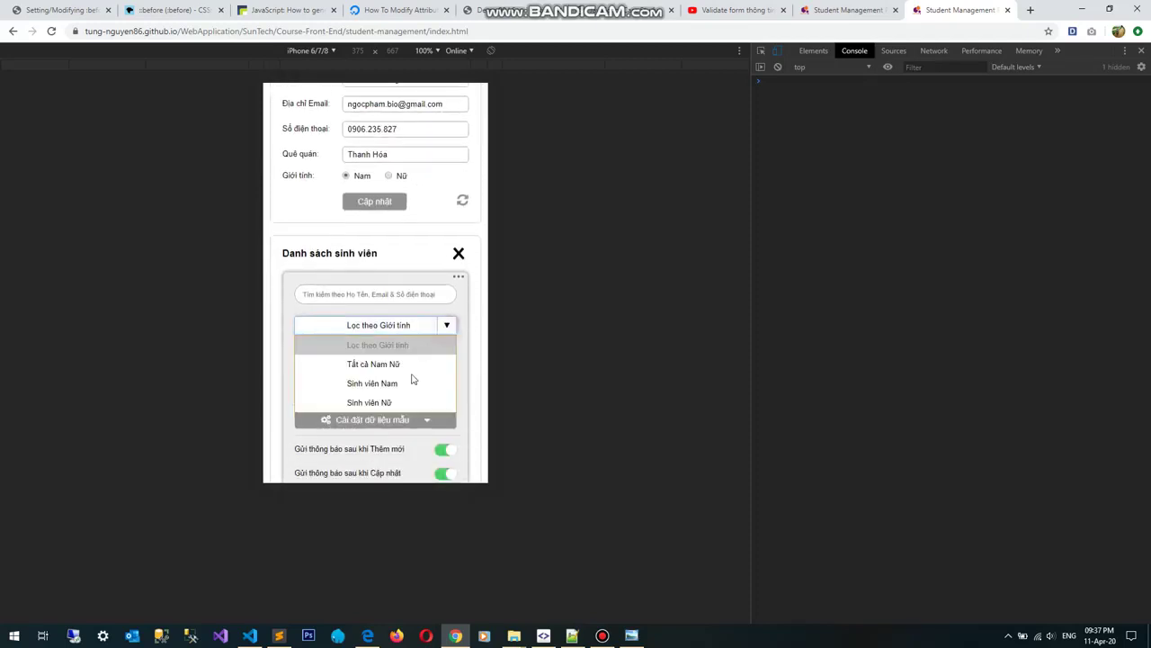
click(380, 403)
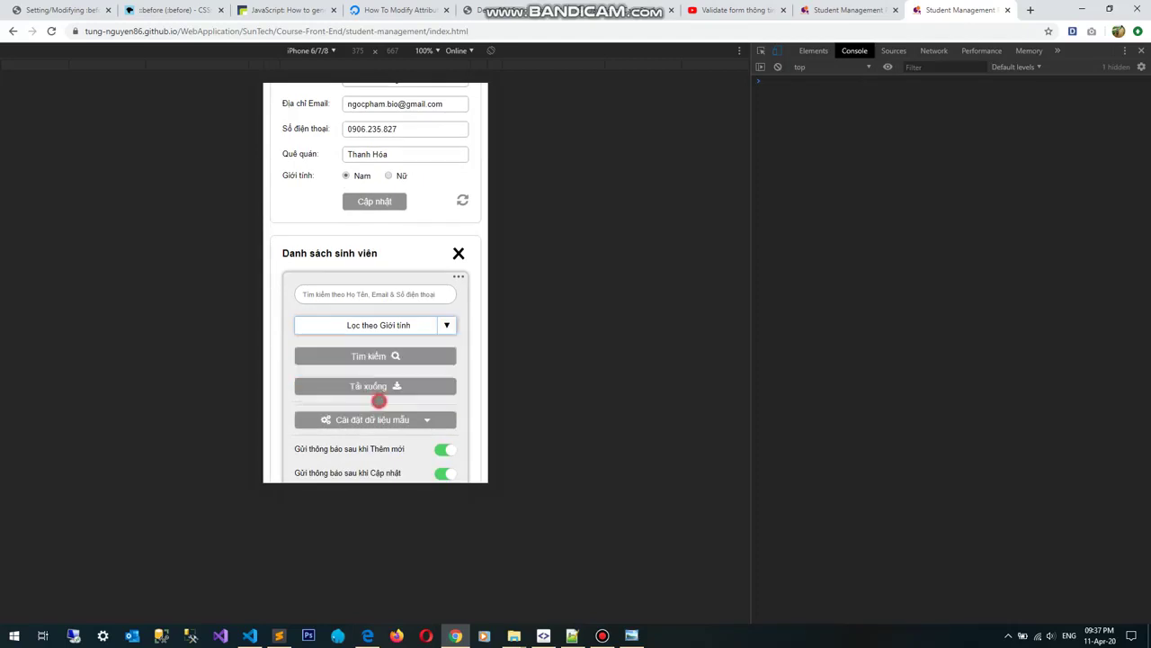
- Change the loaded student's gender to Nữ and confirm the update
scroll(395, 207, up, 1)
click(387, 235)
click(374, 261)
click(343, 327)
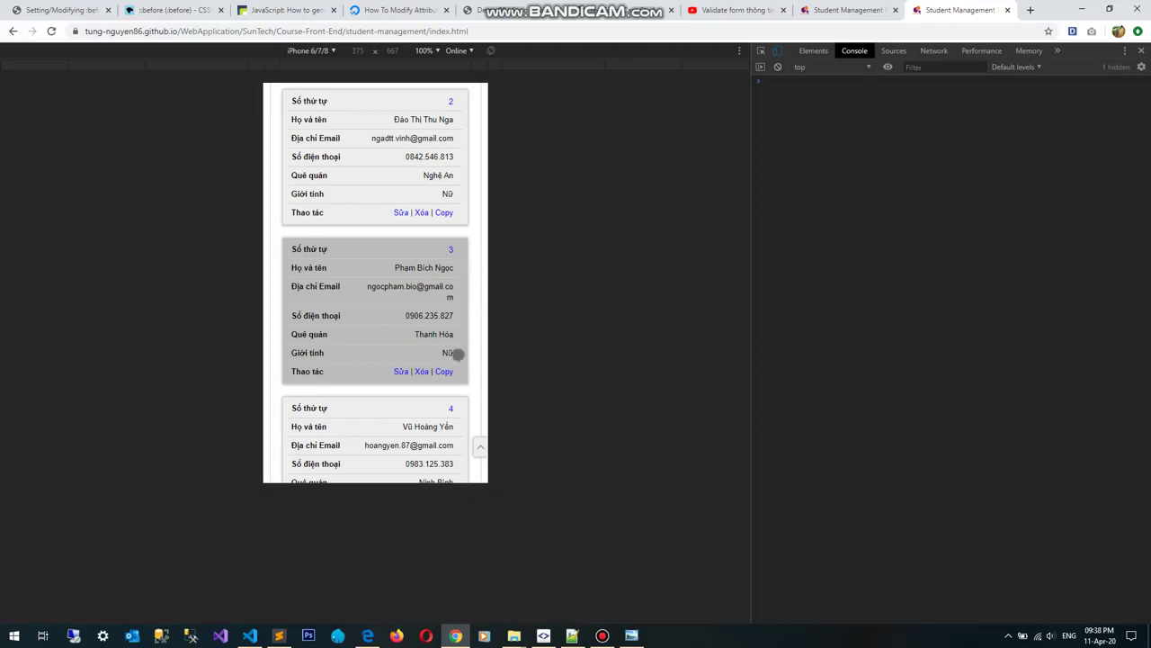
- Load student number 3 of the filtered female list for editing and select Nam as the gender
scroll(458, 355, down, 6)
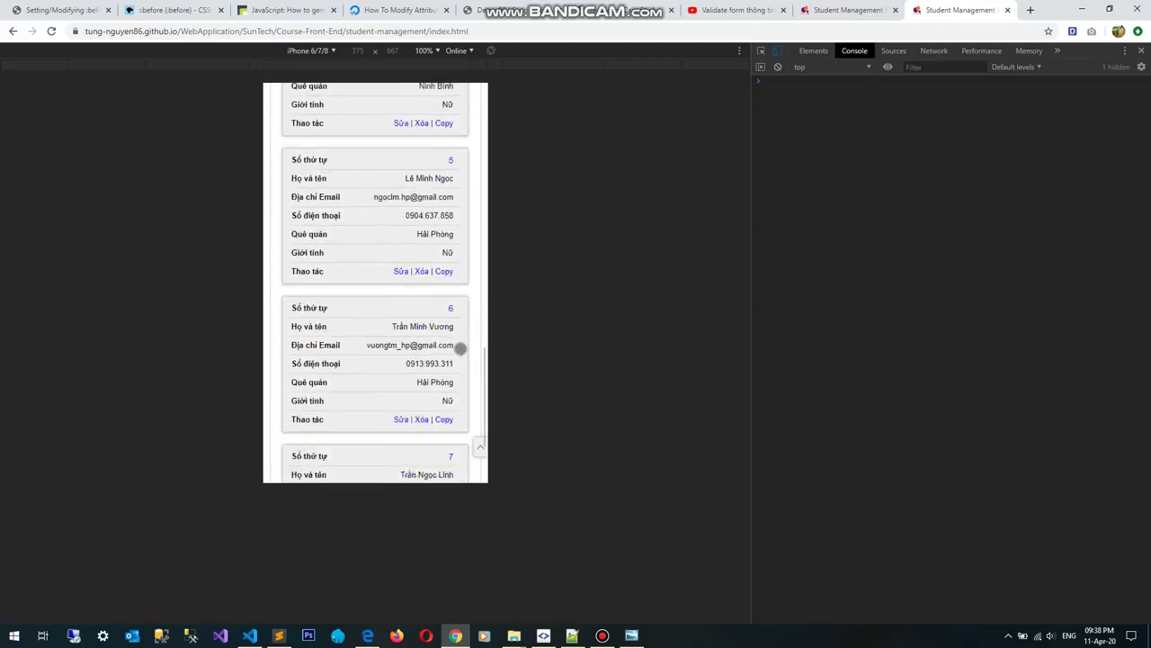
scroll(459, 349, up, 6)
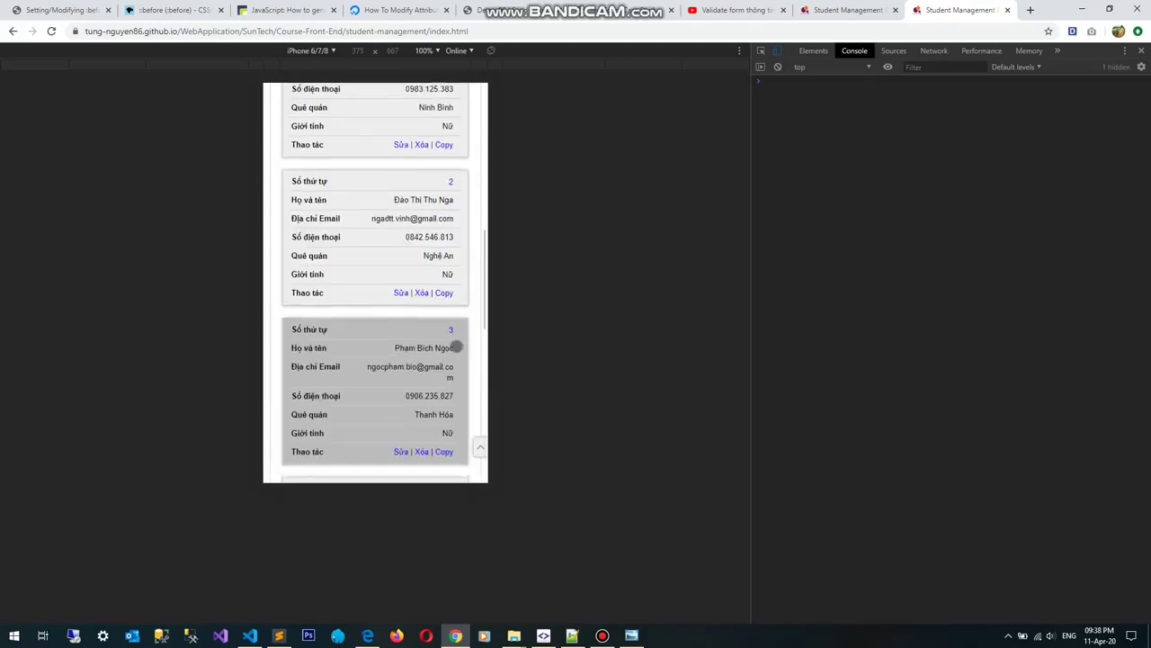
scroll(445, 352, up, 1)
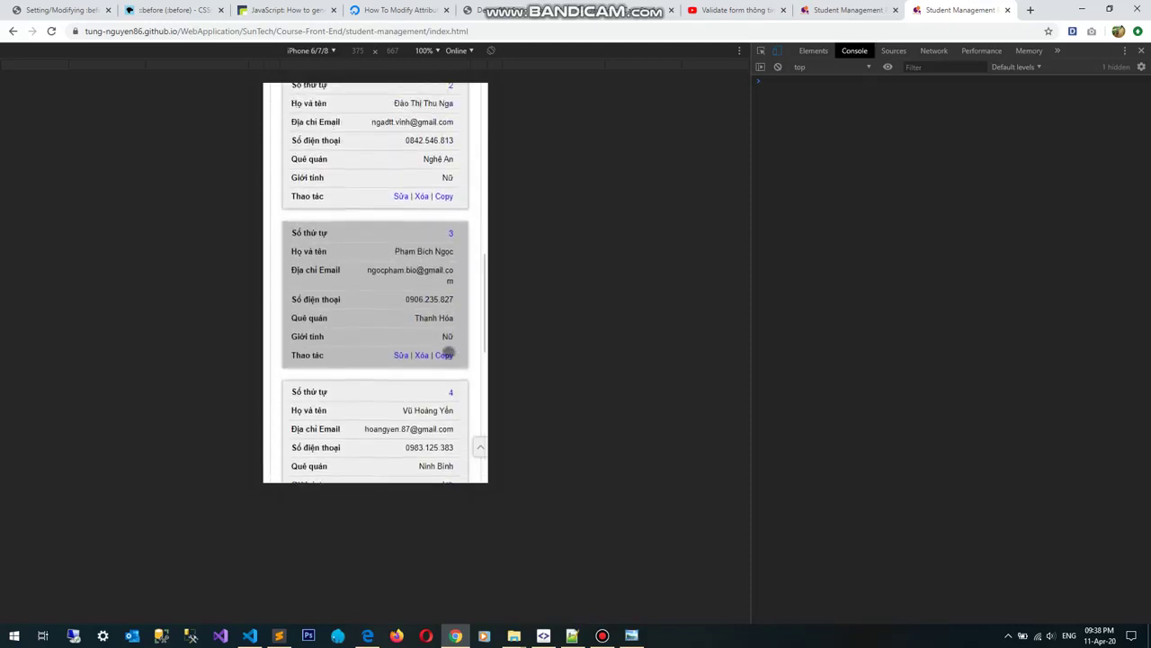
scroll(448, 352, down, 2)
scroll(448, 352, up, 2)
scroll(448, 353, down, 1)
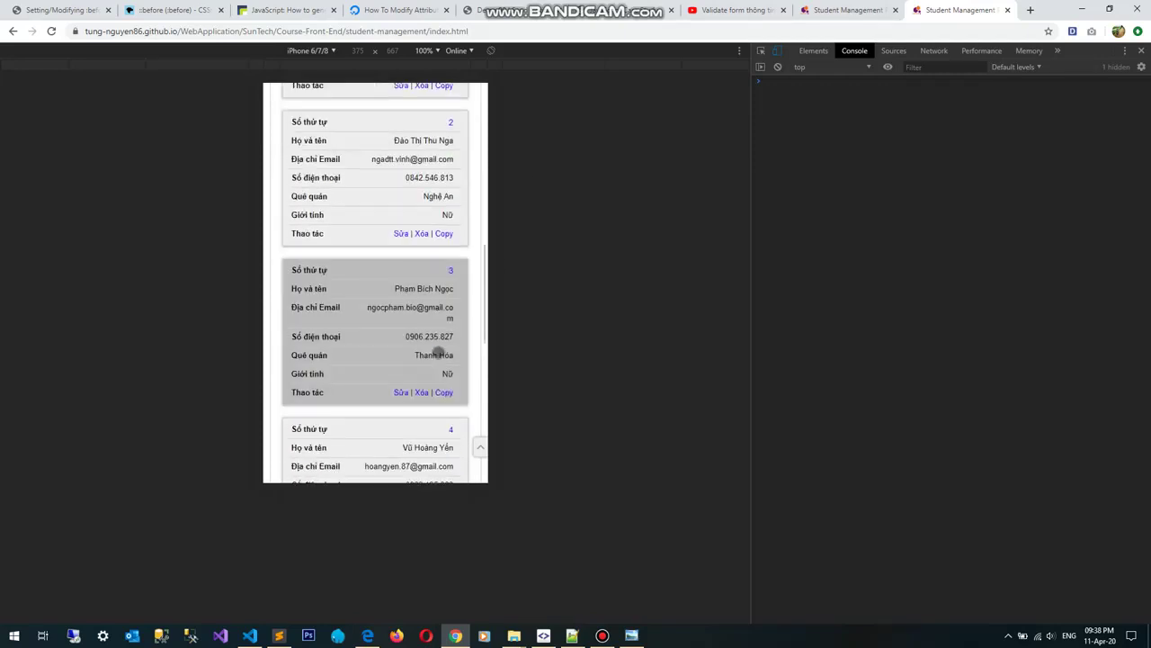
scroll(437, 350, down, 2)
click(398, 274)
scroll(404, 318, down, 2)
scroll(396, 288, up, 2)
click(346, 234)
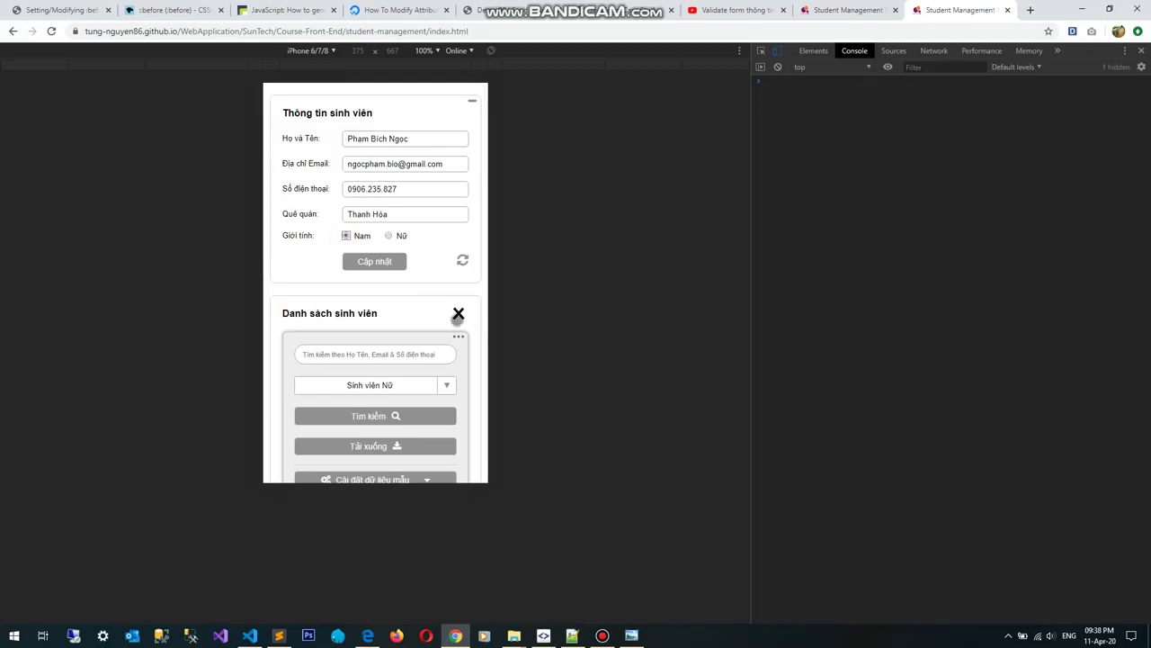
- Close the search and settings panel, then submit and confirm the loaded student's update
click(459, 313)
scroll(448, 320, down, 1)
scroll(381, 266, up, 1)
click(374, 260)
click(343, 328)
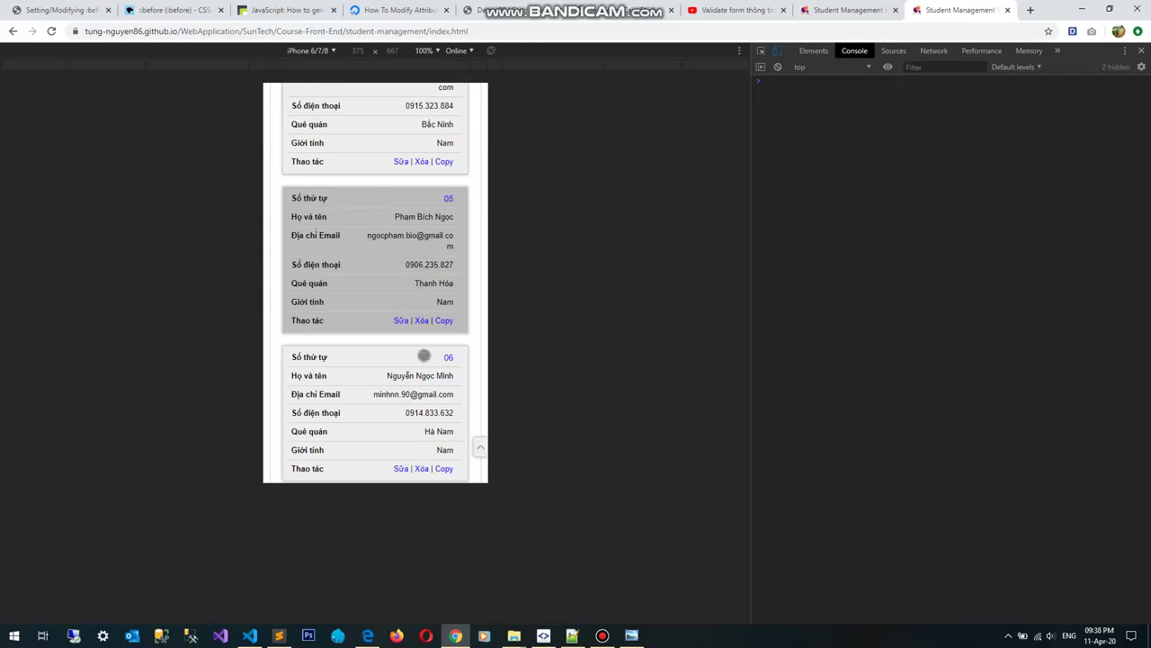
- Return to the first student management tab, try to delete the student in row 3, and close the synchronization warning
scroll(424, 355, down, 13)
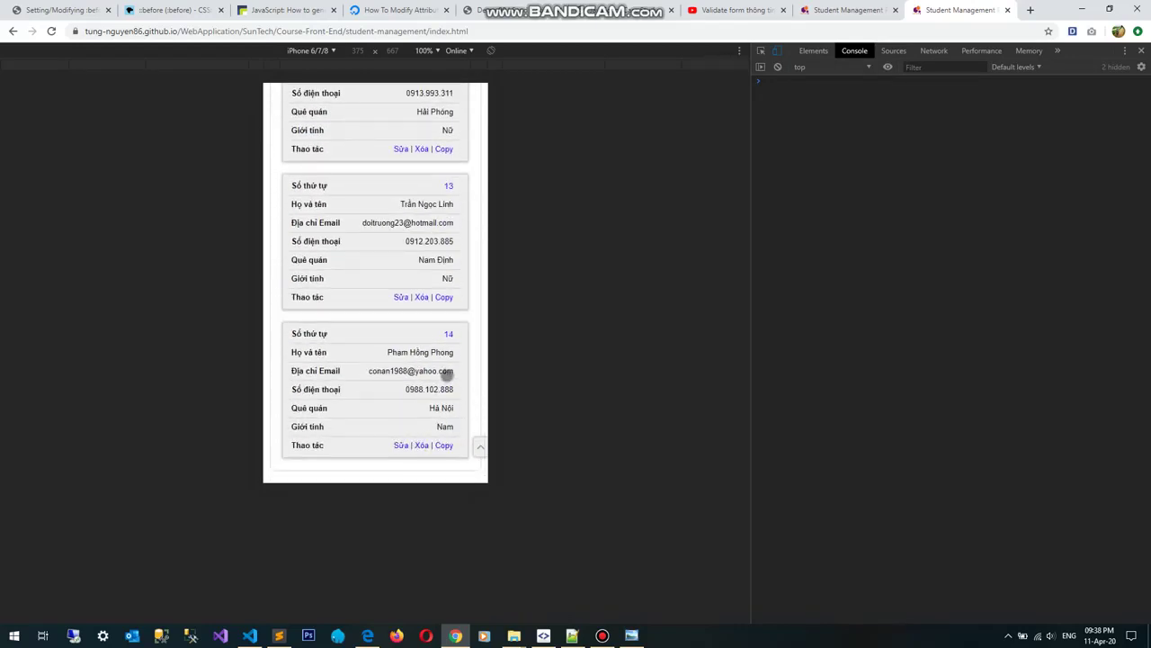
scroll(447, 376, up, 13)
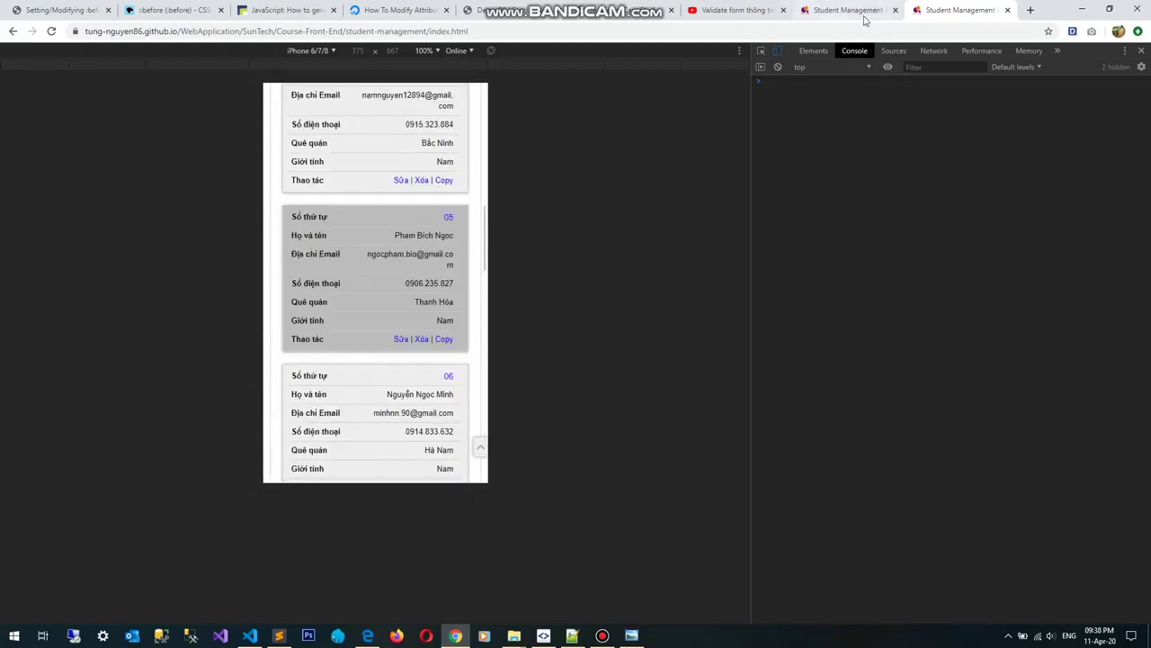
click(835, 10)
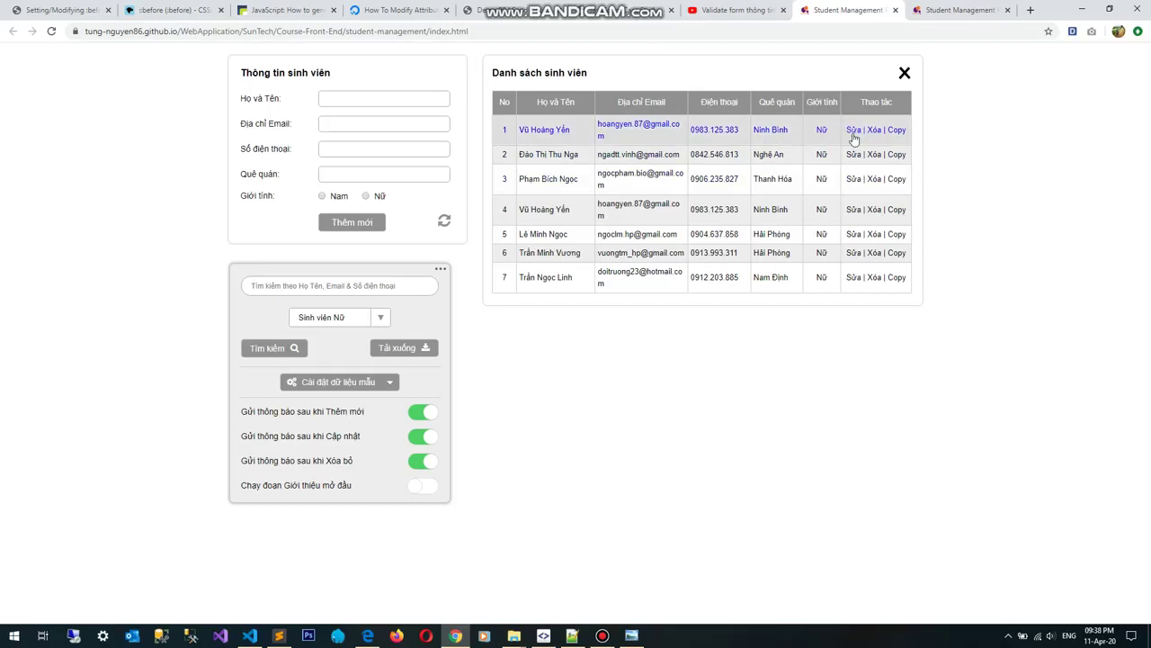
click(873, 180)
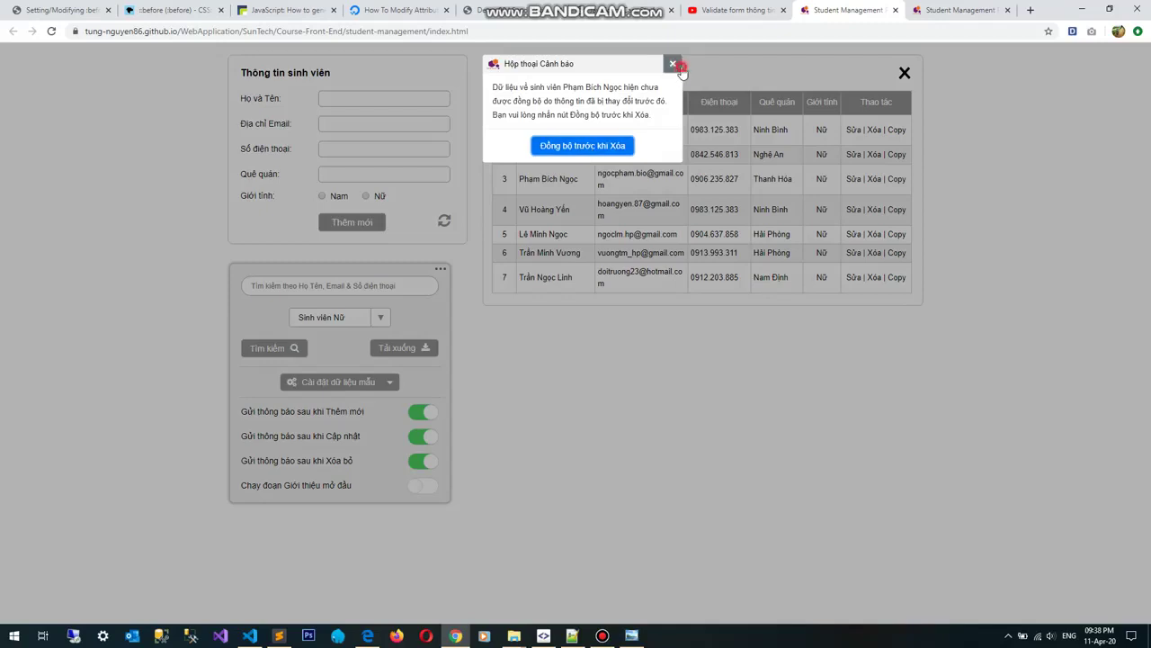
click(672, 63)
- Reload the student management page, delete the student in row 05, and confirm the deletion
click(51, 32)
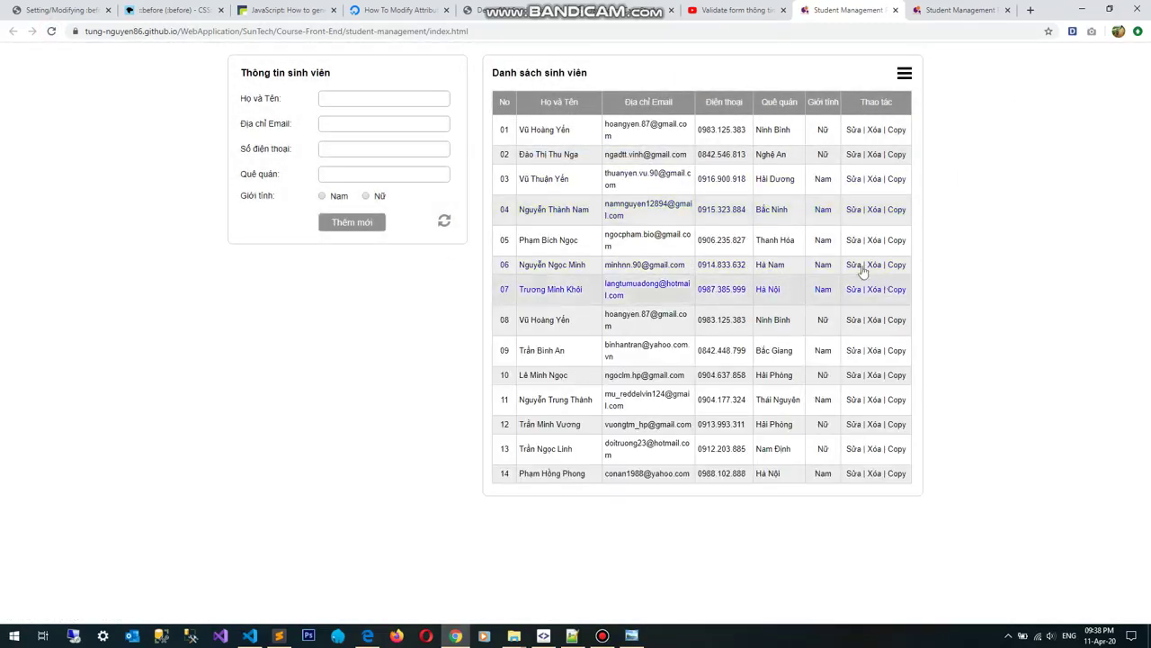
click(874, 239)
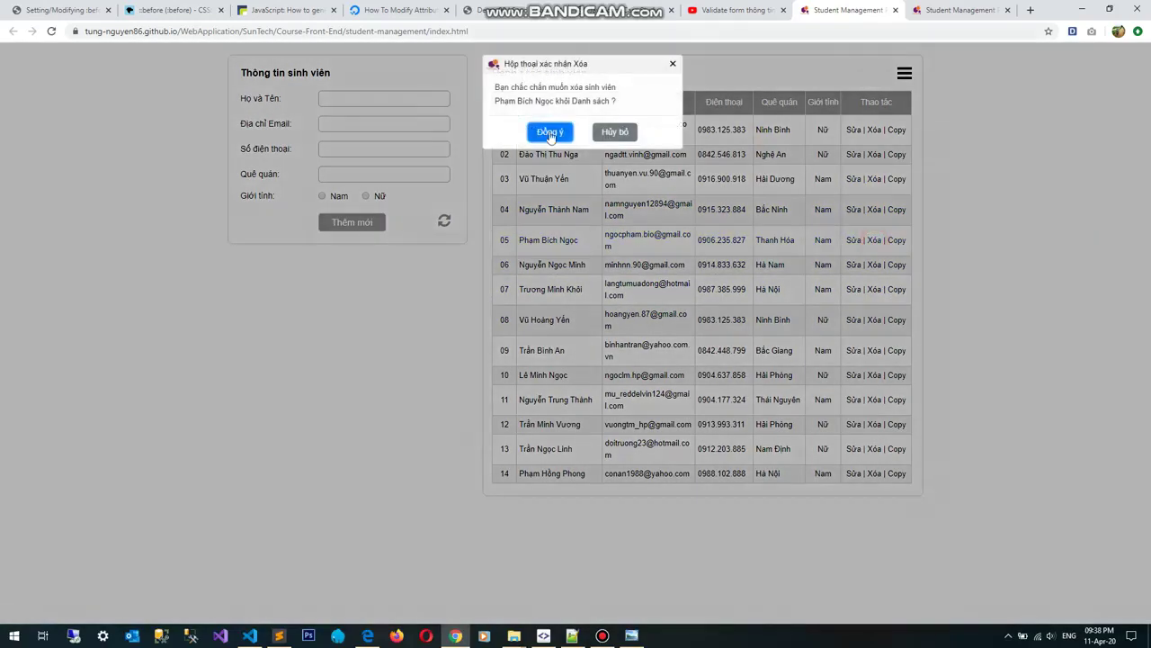
click(549, 133)
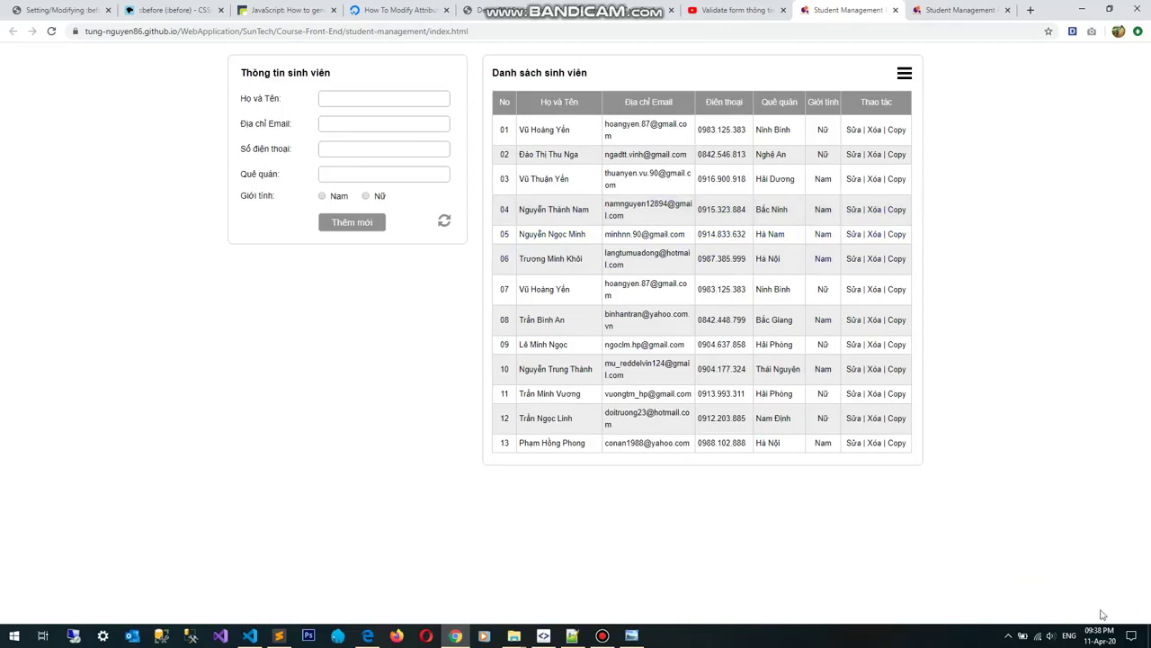
- Open the search and settings panel and move it below the student information form
click(906, 81)
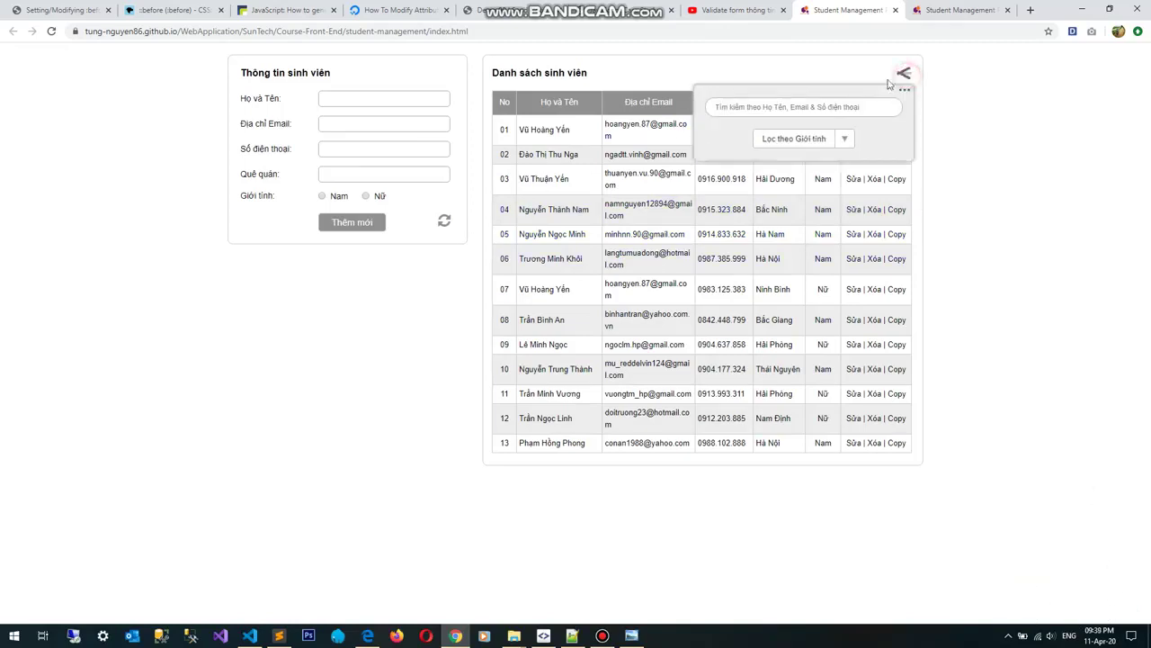
drag(831, 92, 375, 288)
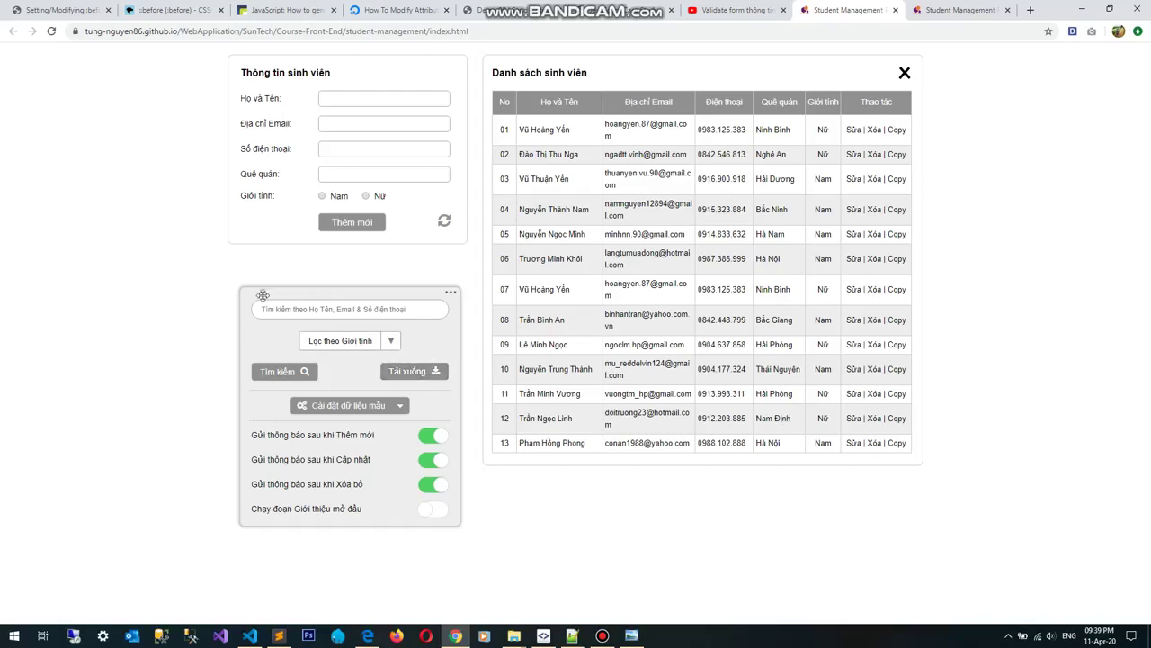
- Set the gender filter to Sinh viên Nam and start downloading the student list
click(379, 342)
click(413, 335)
click(363, 344)
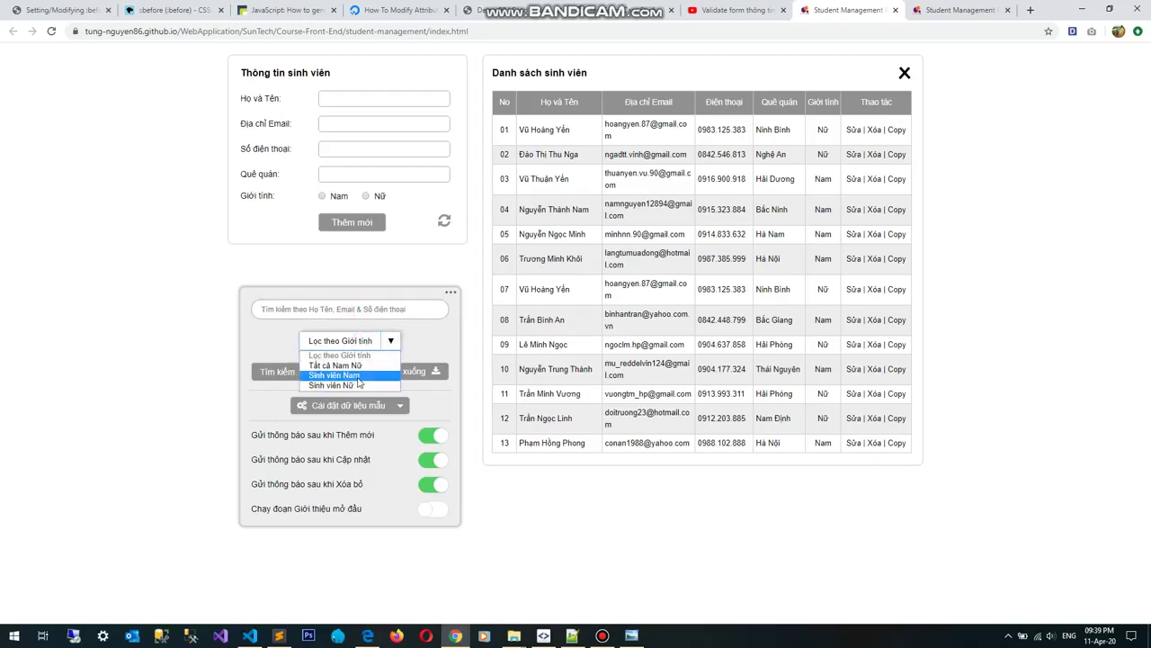
click(359, 376)
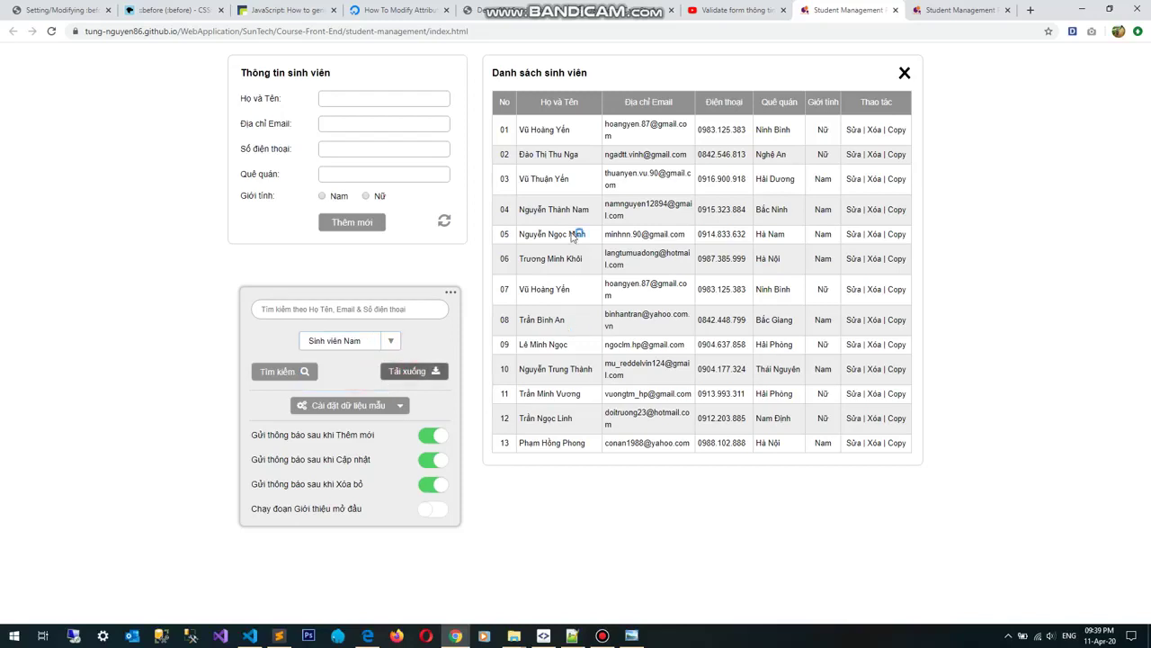
key(ctrl+s)
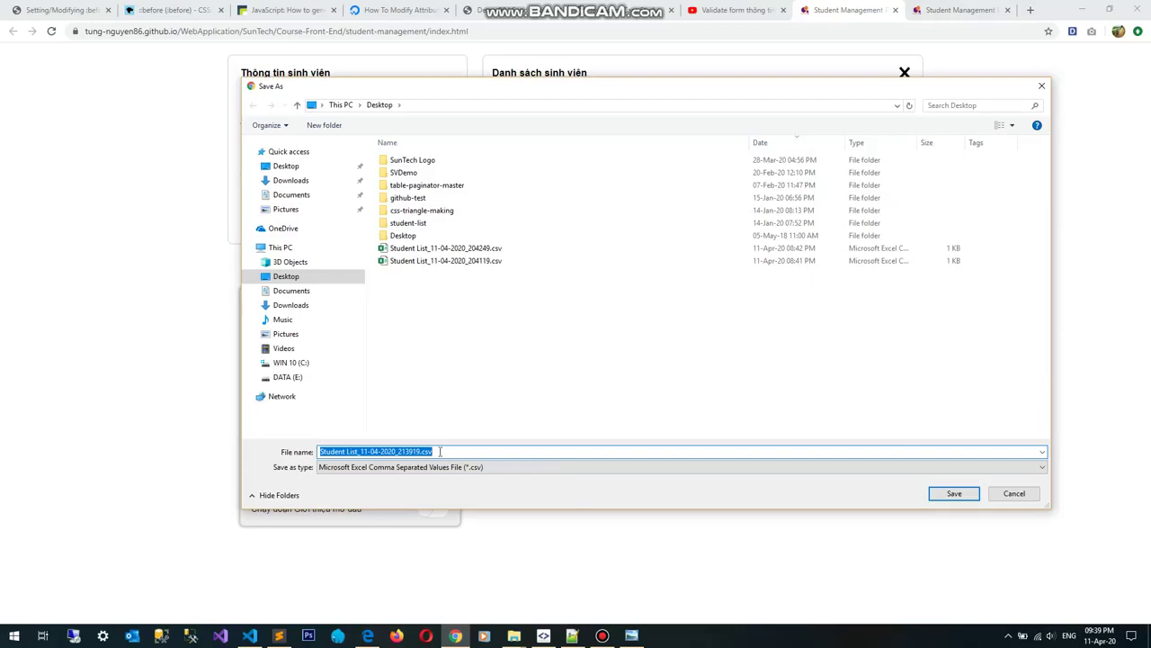
- Save the exported list to the Desktop as Student List_11-04-2020_213919.csv
click(382, 451)
drag(361, 452, 420, 452)
click(361, 451)
click(461, 452)
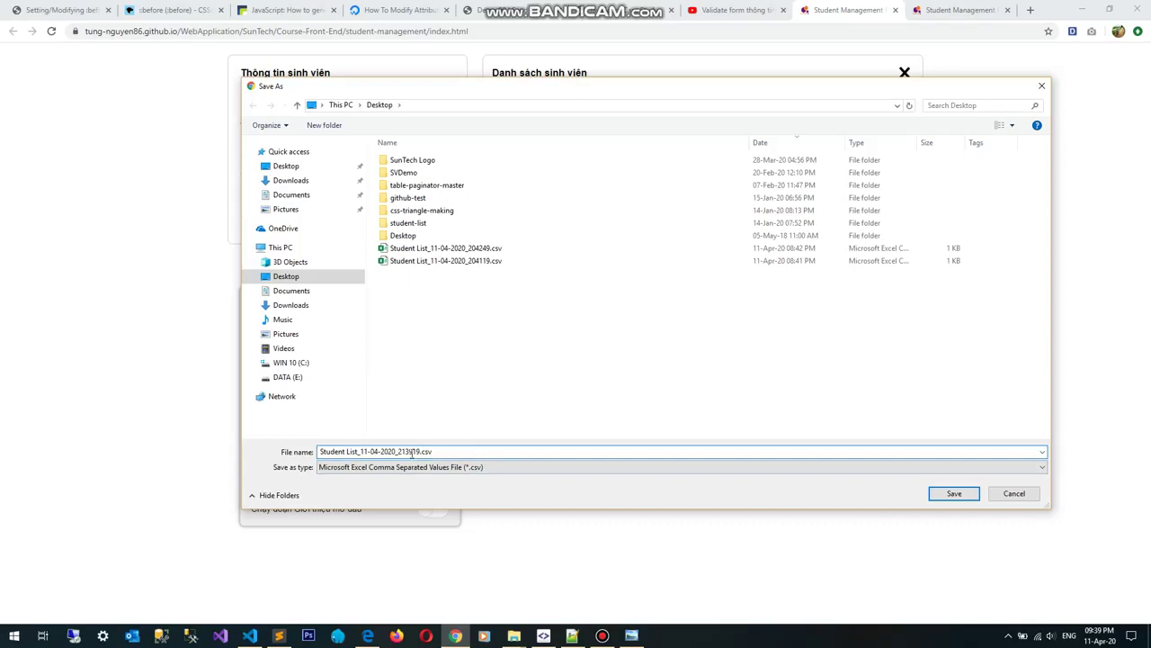
click(942, 494)
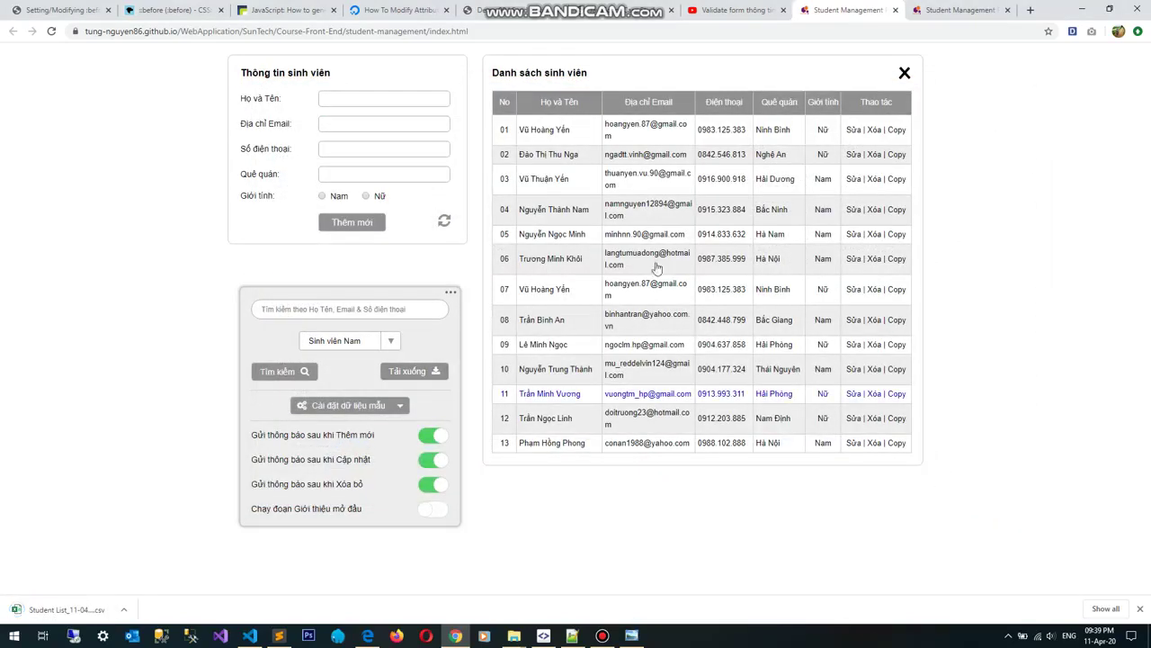
- Open the downloaded CSV file in Excel and autofit all column widths to their contents
click(92, 611)
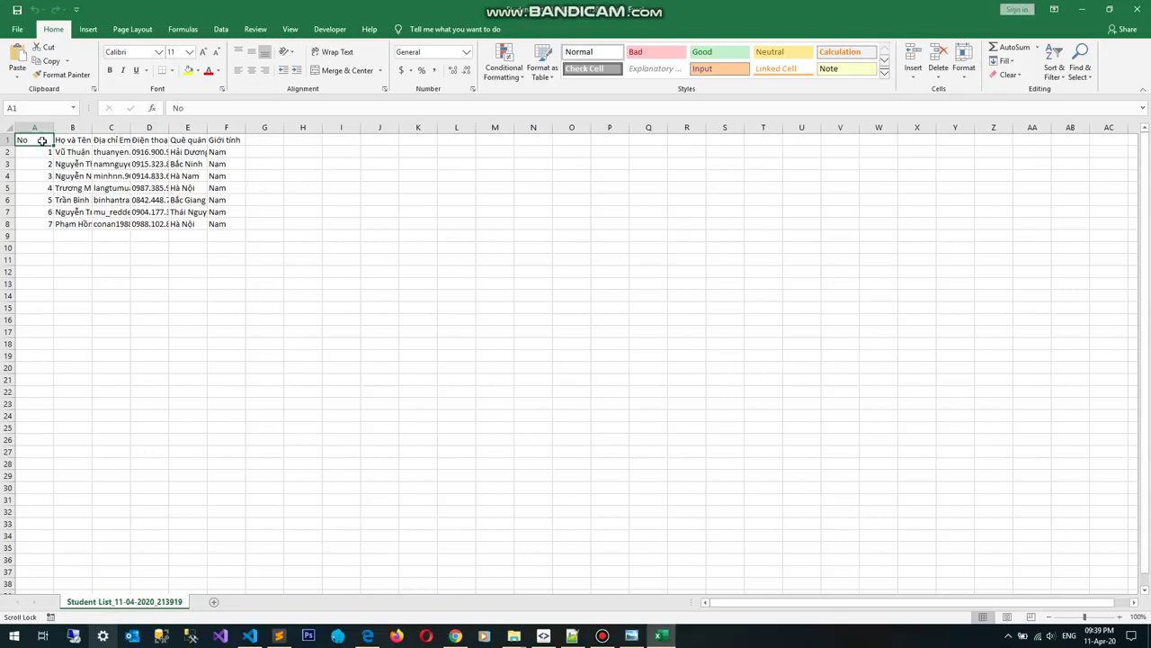
click(7, 129)
double_click(54, 128)
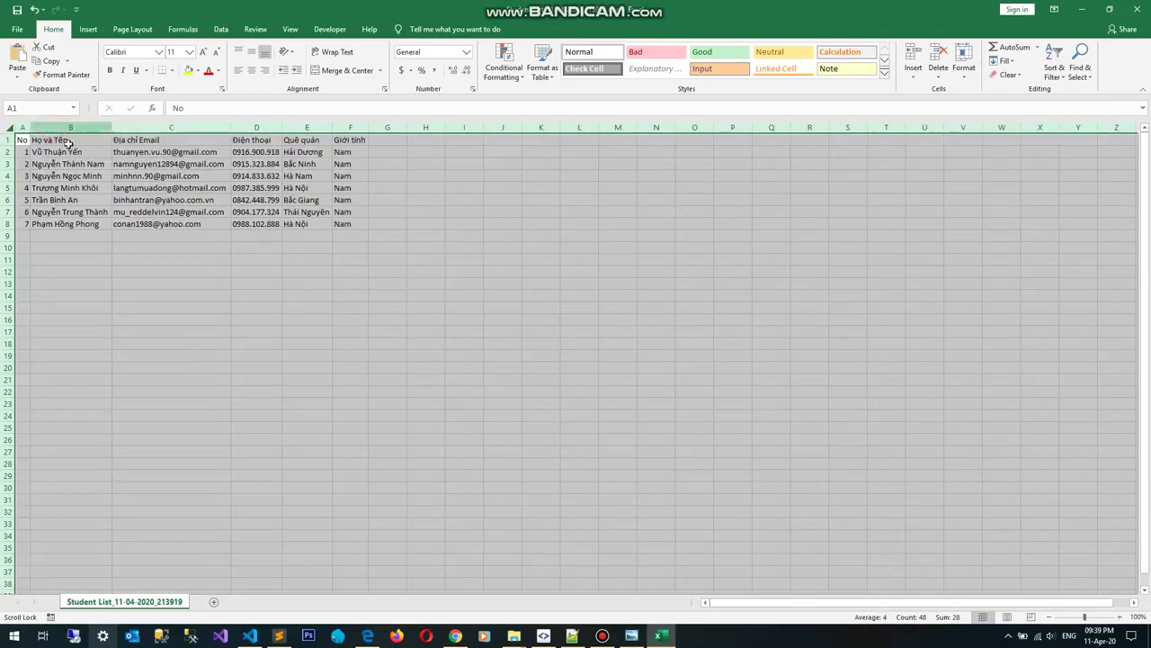
- Check the header row and the exported male student records in the worksheet
click(69, 163)
click(65, 139)
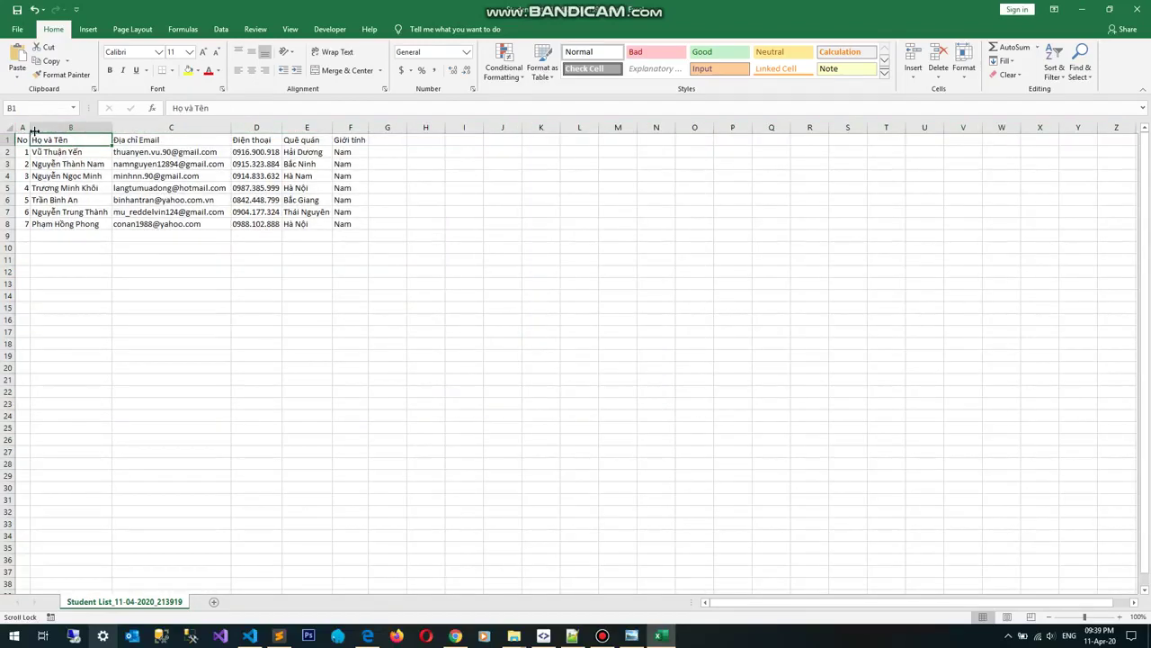
click(158, 144)
drag(72, 153, 306, 225)
click(364, 214)
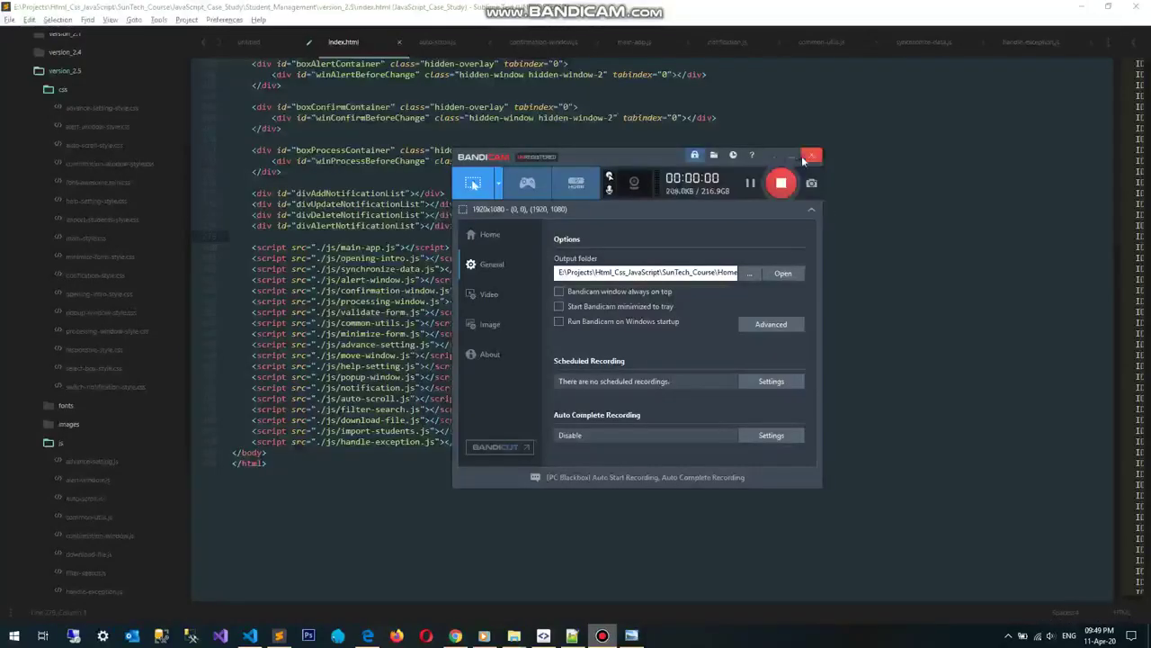
- Minimize the recorder window over Sublime Text and review the css and js files in the version_2.5 project folder
click(792, 155)
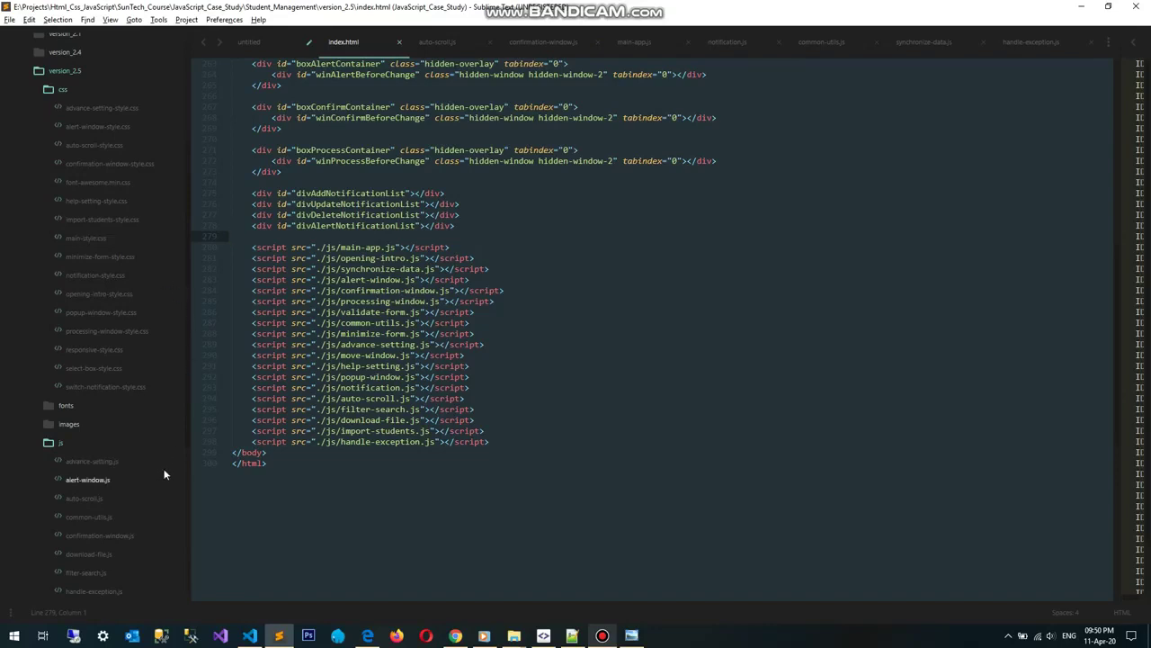
scroll(316, 516, down, 3)
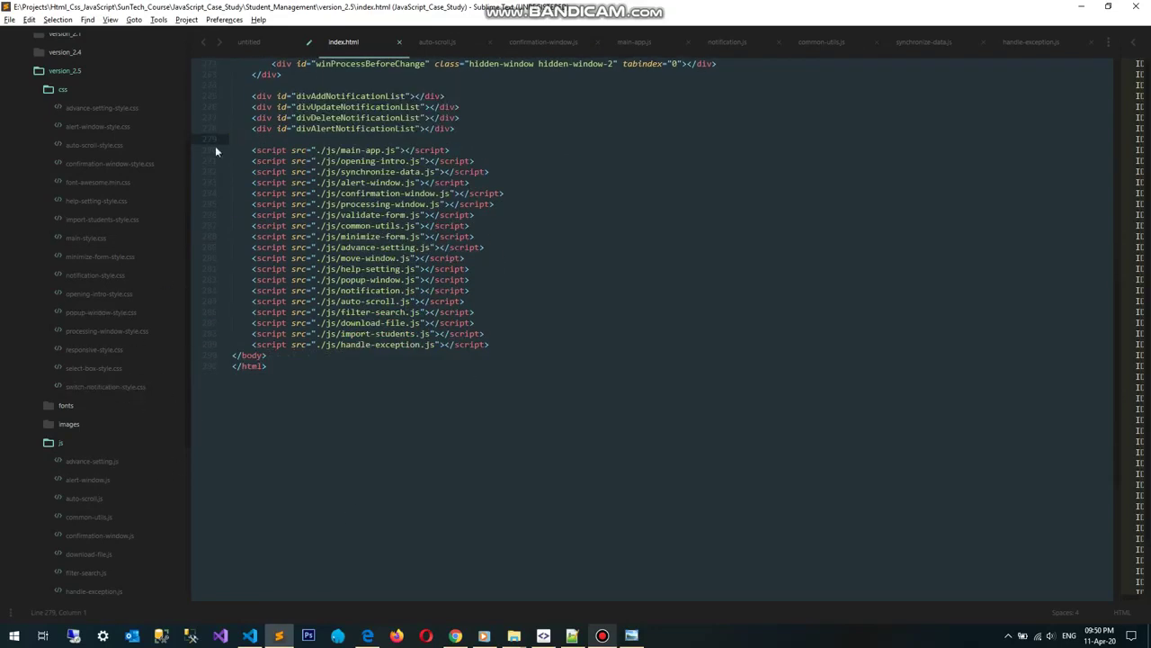
scroll(115, 312, down, 3)
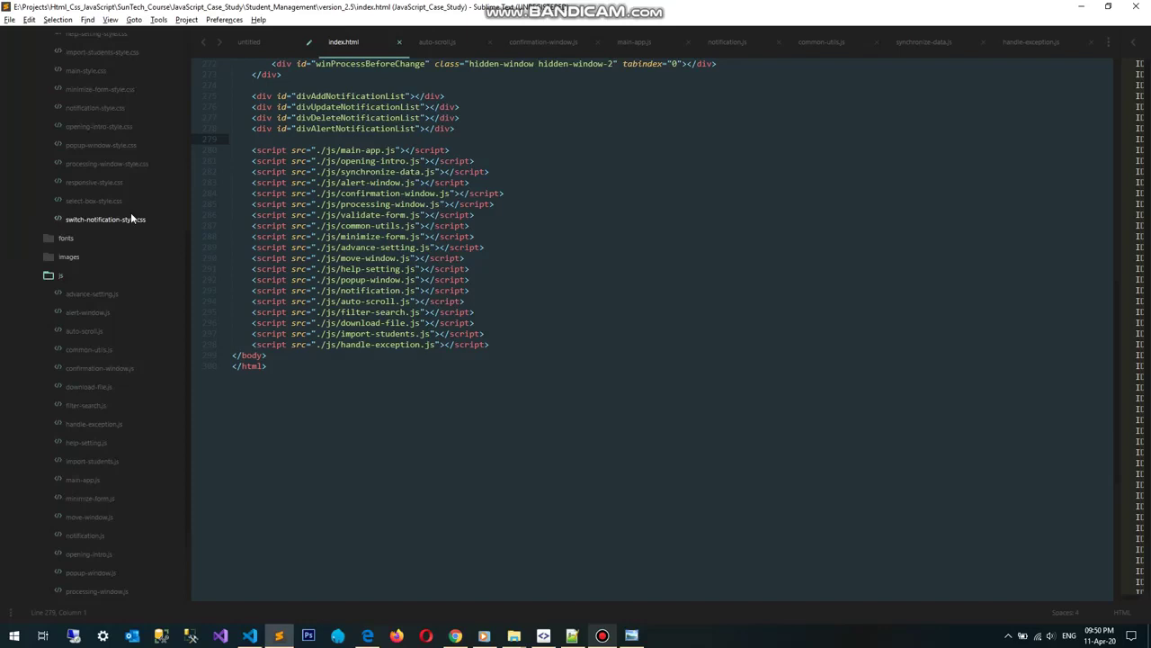
scroll(130, 212, up, 4)
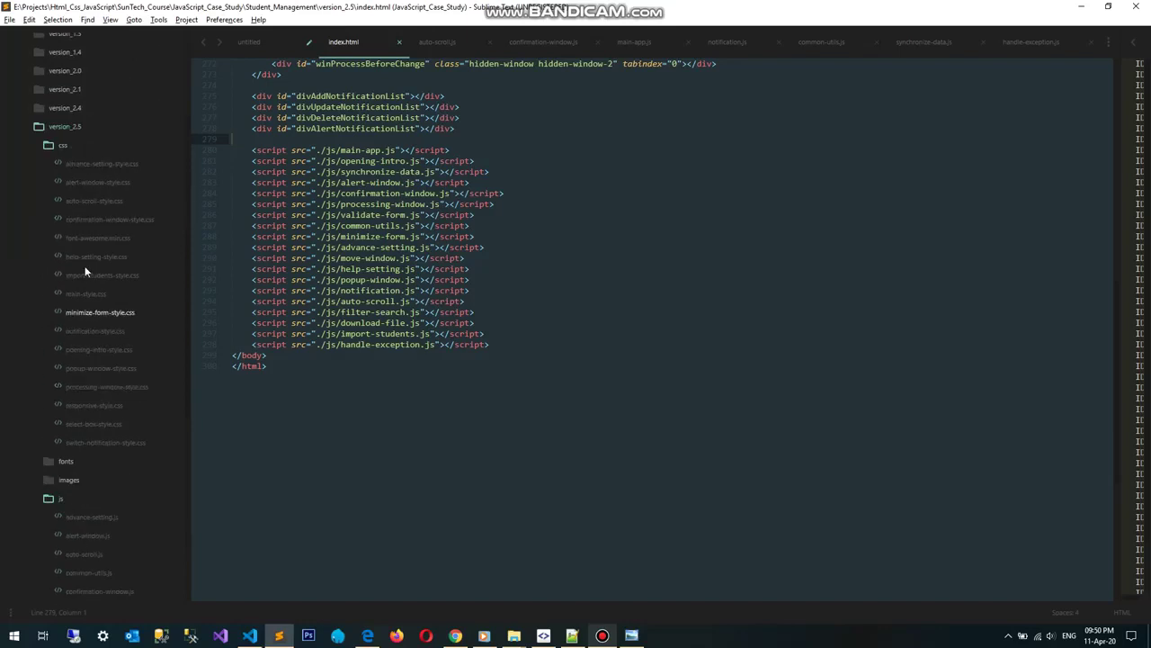
scroll(105, 343, down, 6)
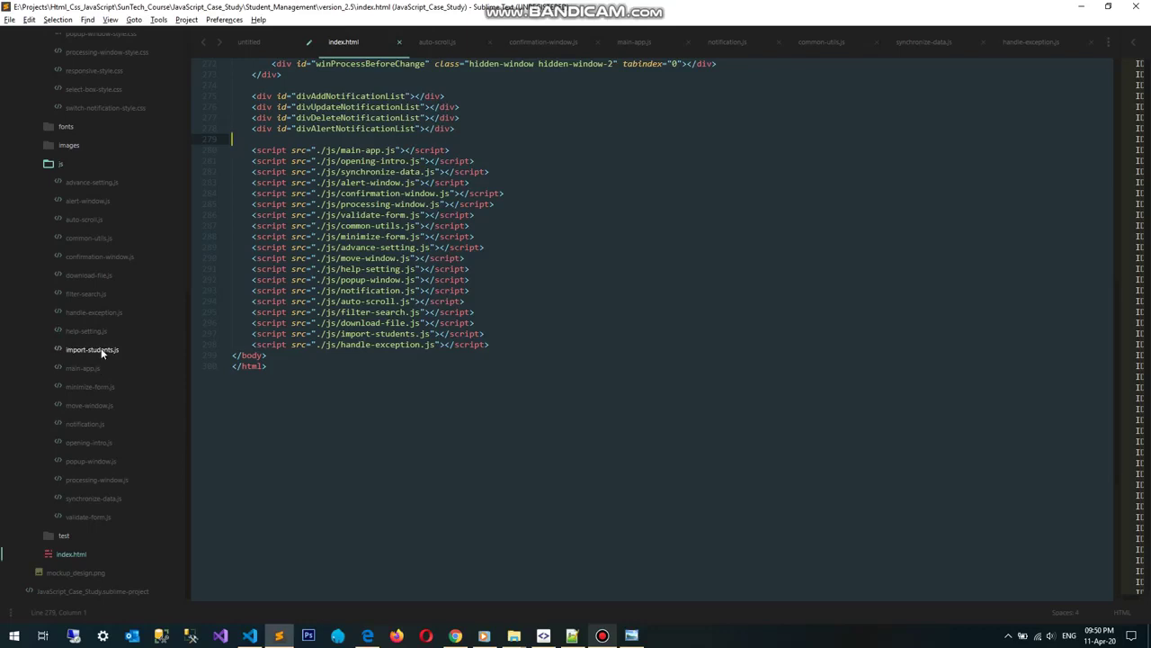
- Review the function declarations in auto-scroll.js, glance back at index.html, and examine the constants and variables in main-app.js
click(450, 45)
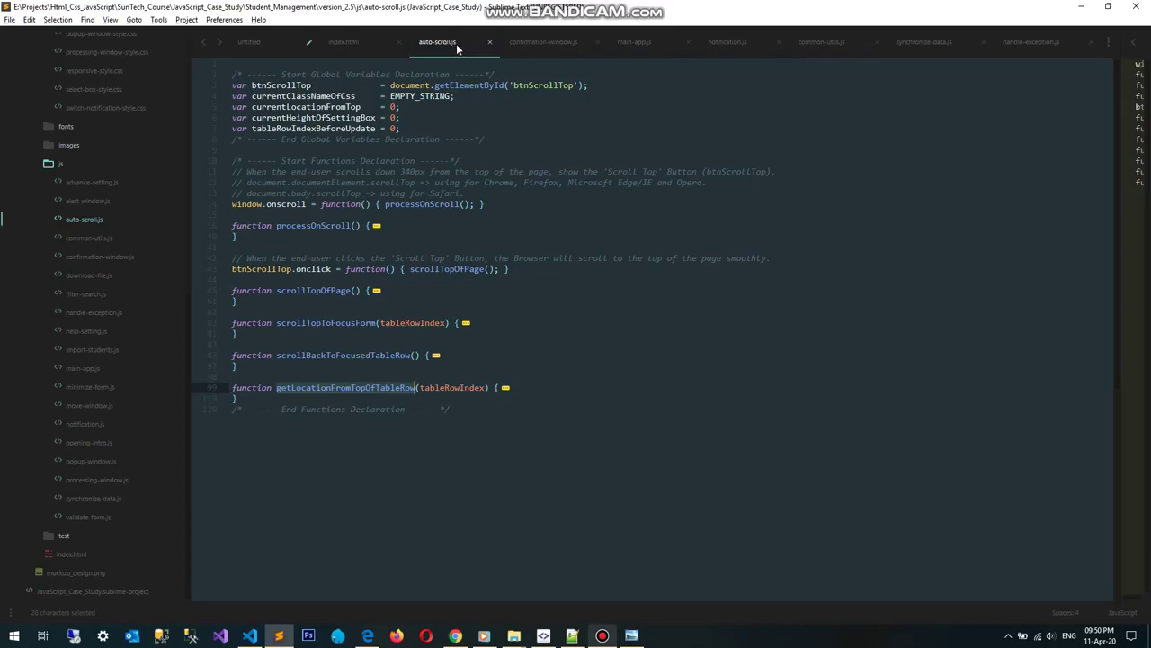
click(413, 248)
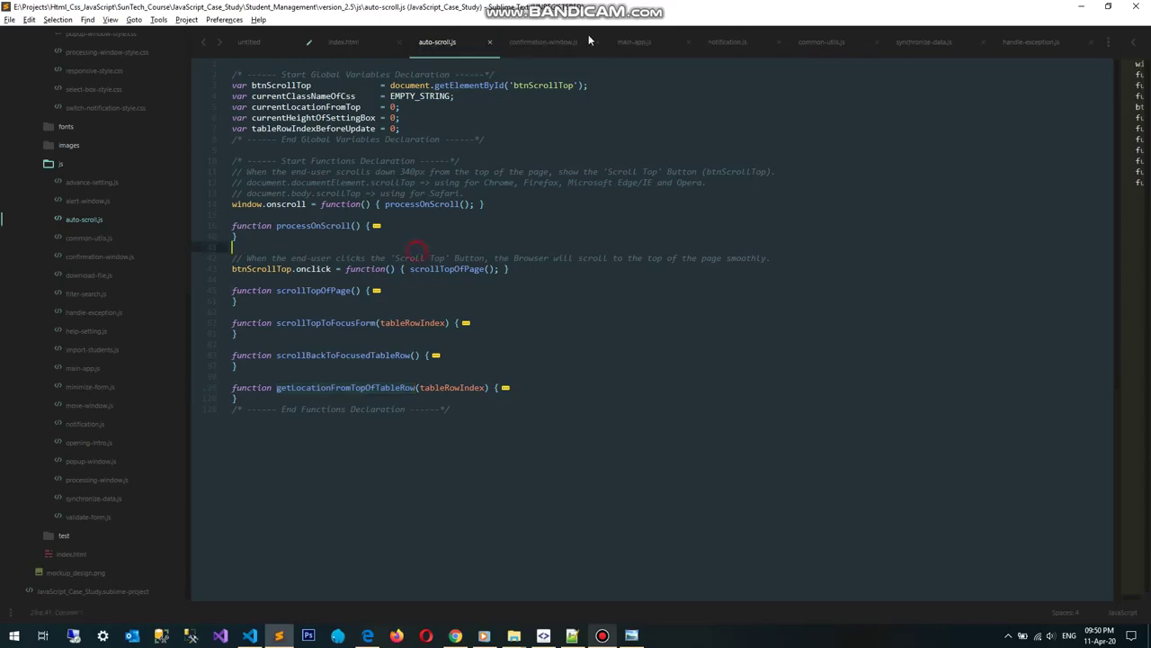
click(350, 45)
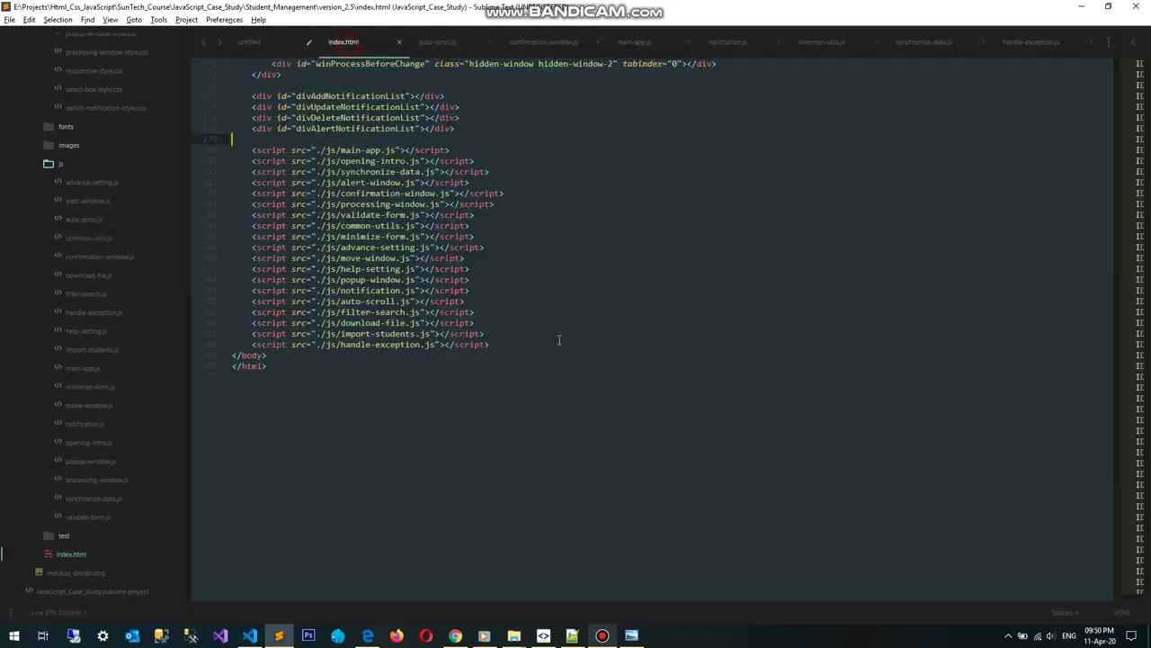
click(634, 45)
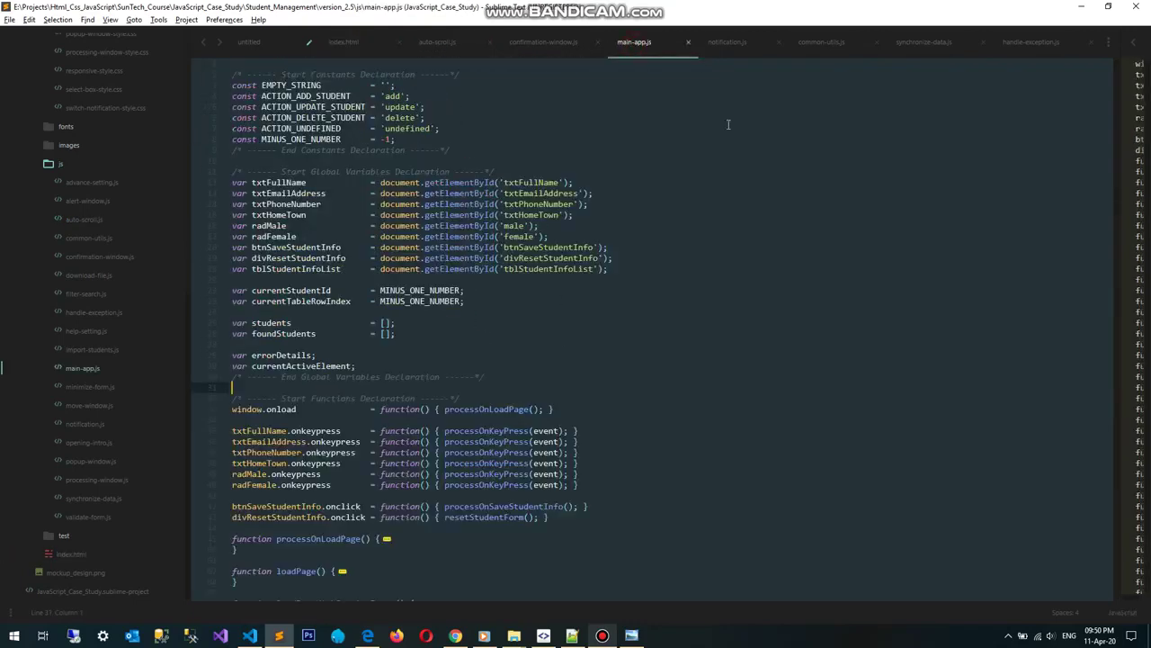
click(596, 340)
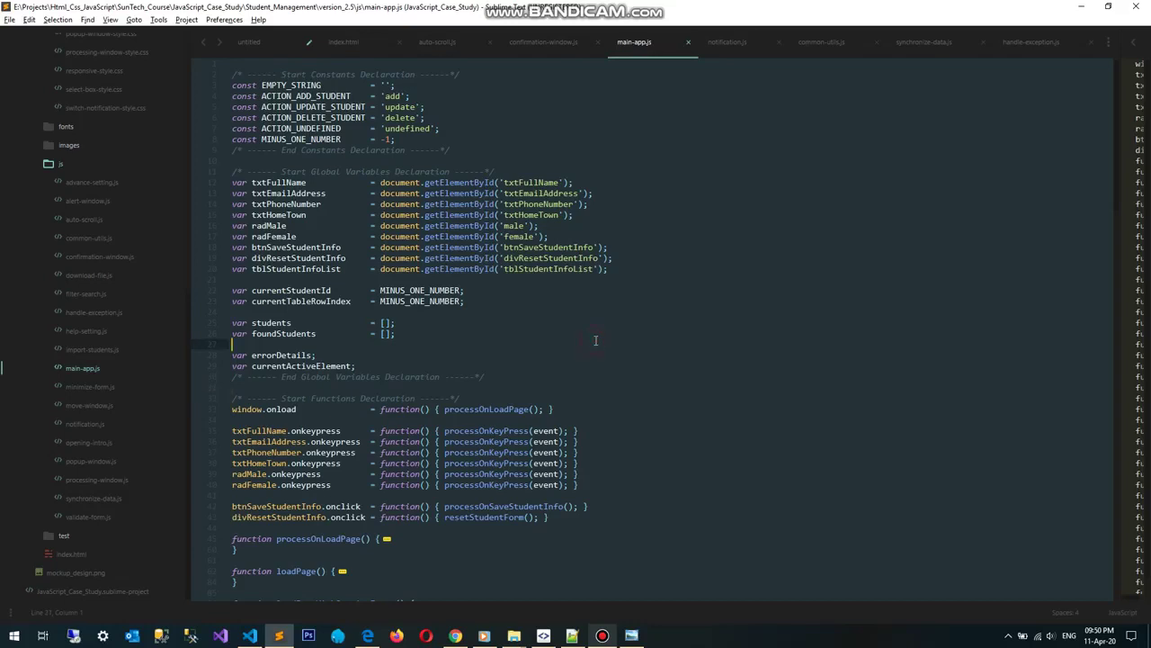
- Examine the function declarations in confirmation-window.js and notification.js
click(555, 44)
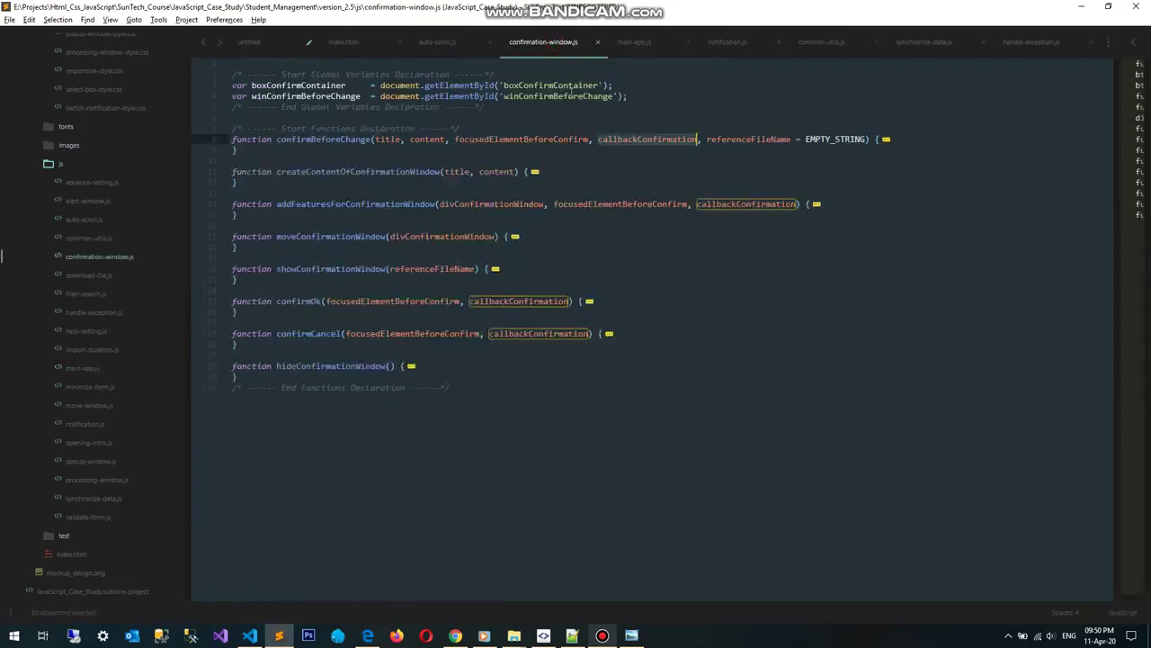
click(346, 269)
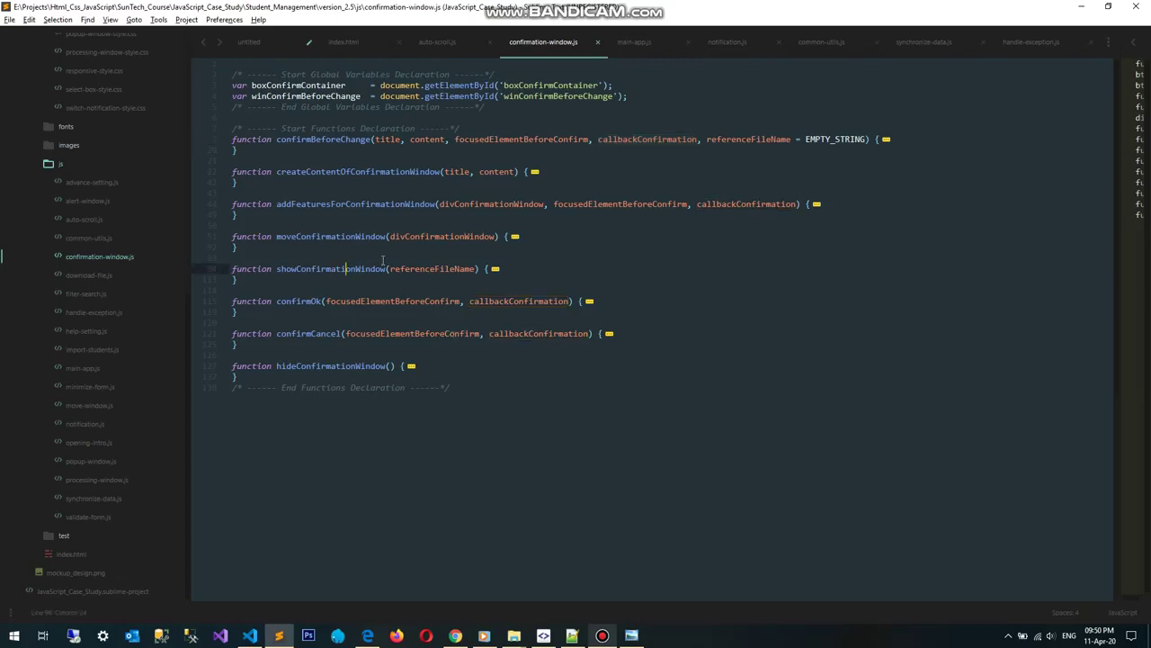
scroll(132, 290, up, 5)
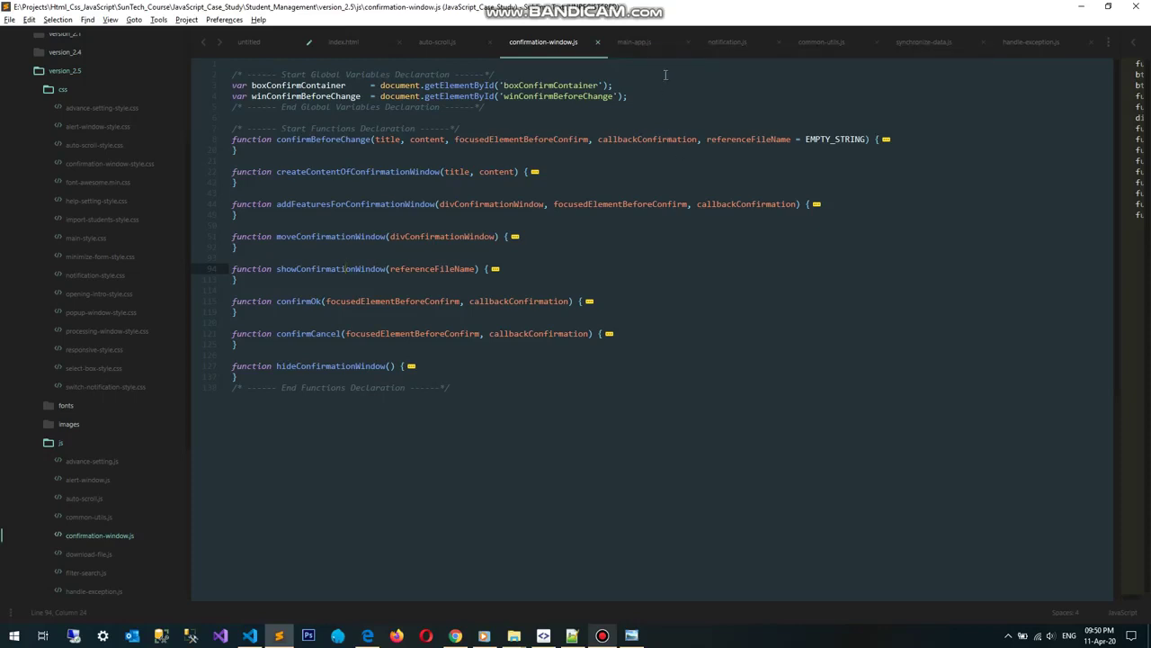
click(733, 45)
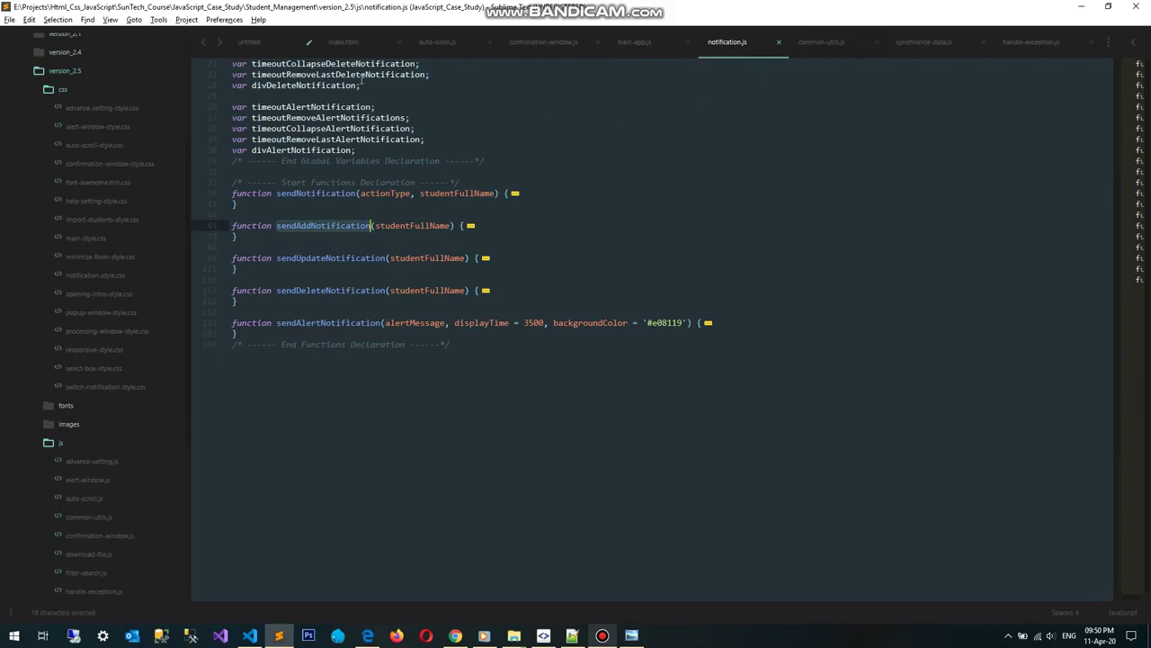
click(399, 300)
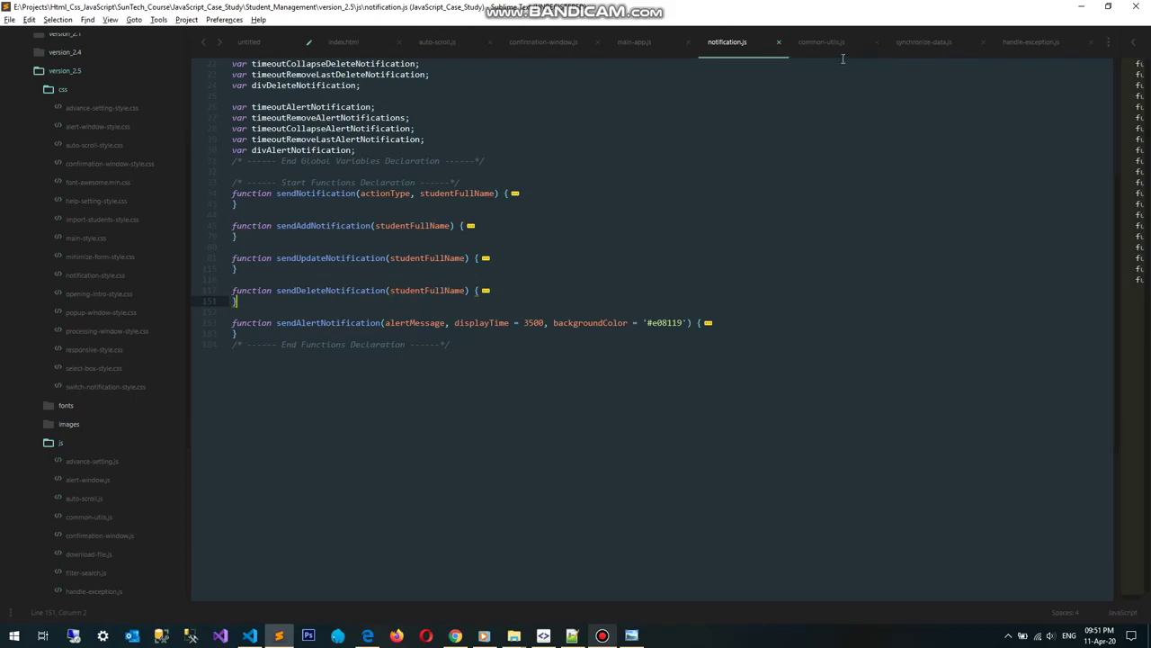
- Examine the data integrity functions in synchronize-data.js, highlighting isDataChangedBeforeUpdateOrDelete's parameters, and view handle-exception.js
click(934, 43)
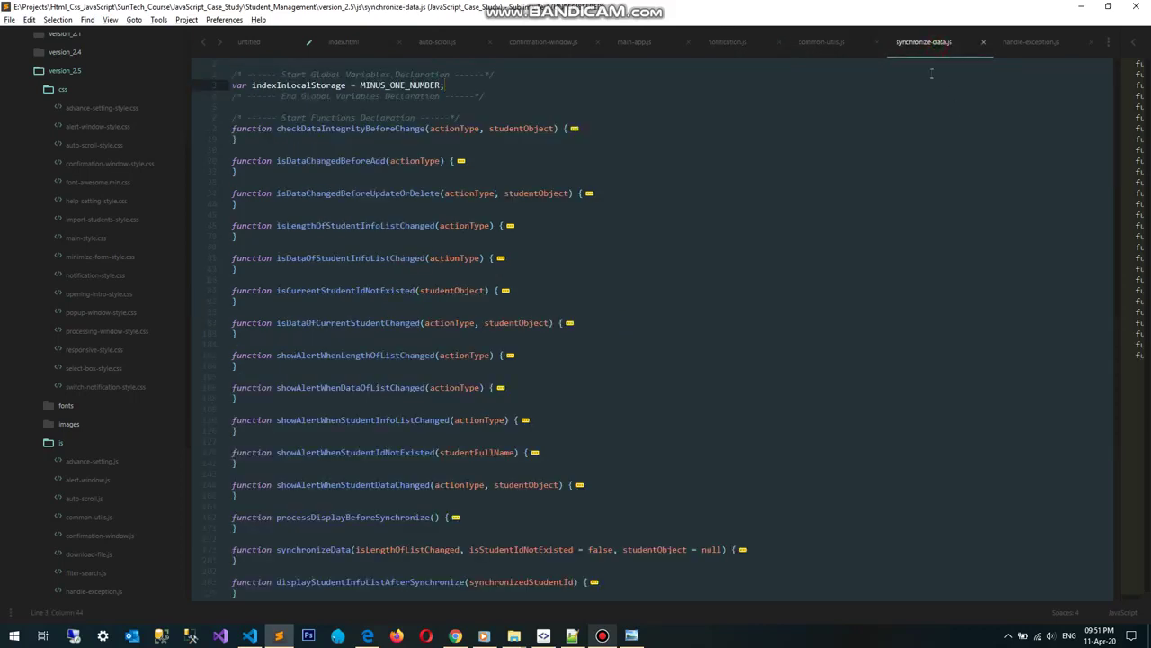
click(823, 42)
click(917, 42)
double_click(468, 192)
double_click(537, 192)
click(1030, 43)
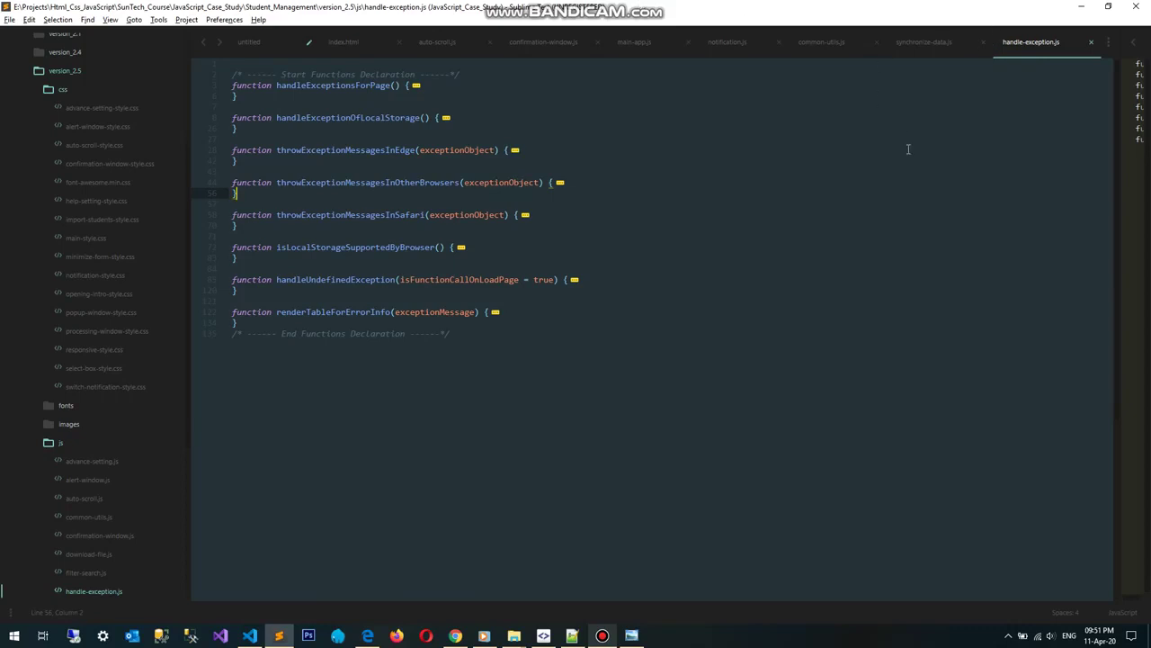
- Look through the helper functions in common-utils.js, with a brief check of main-app.js
click(831, 45)
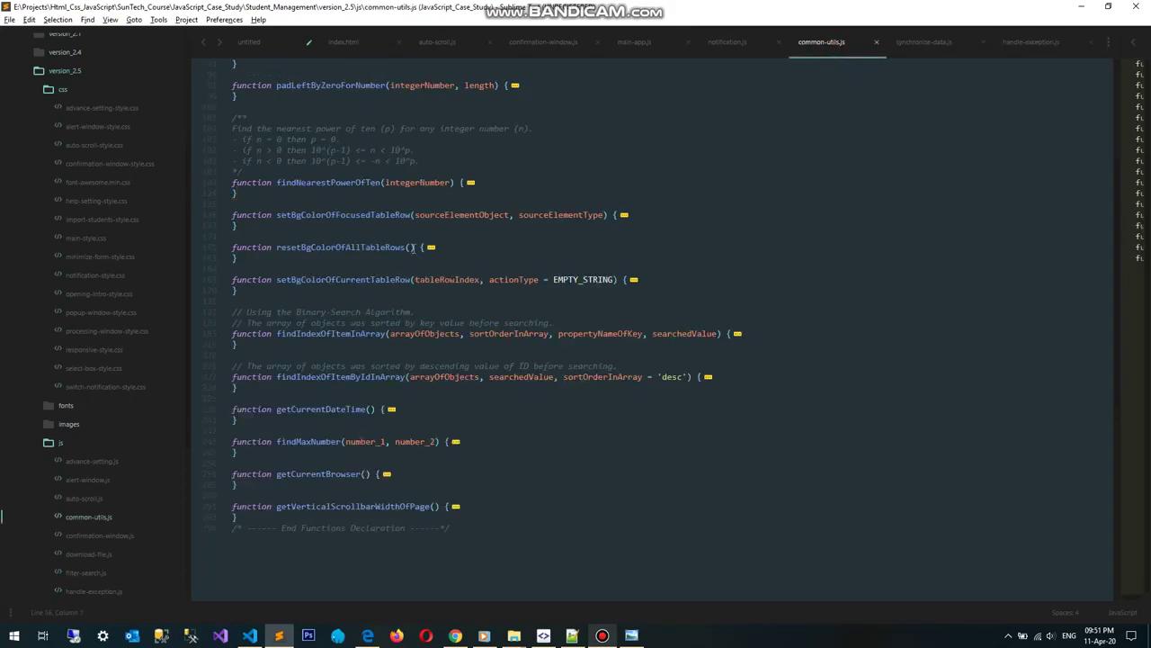
click(635, 43)
click(821, 42)
scroll(438, 296, up, 3)
scroll(436, 298, down, 5)
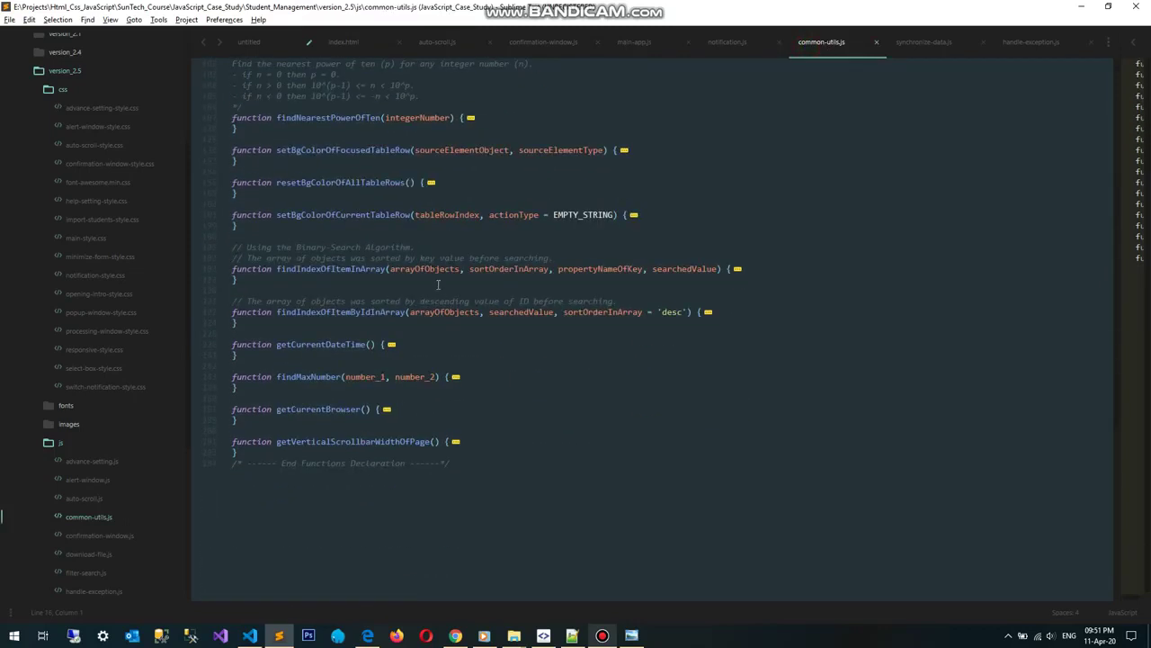
scroll(438, 284, up, 4)
scroll(434, 293, down, 2)
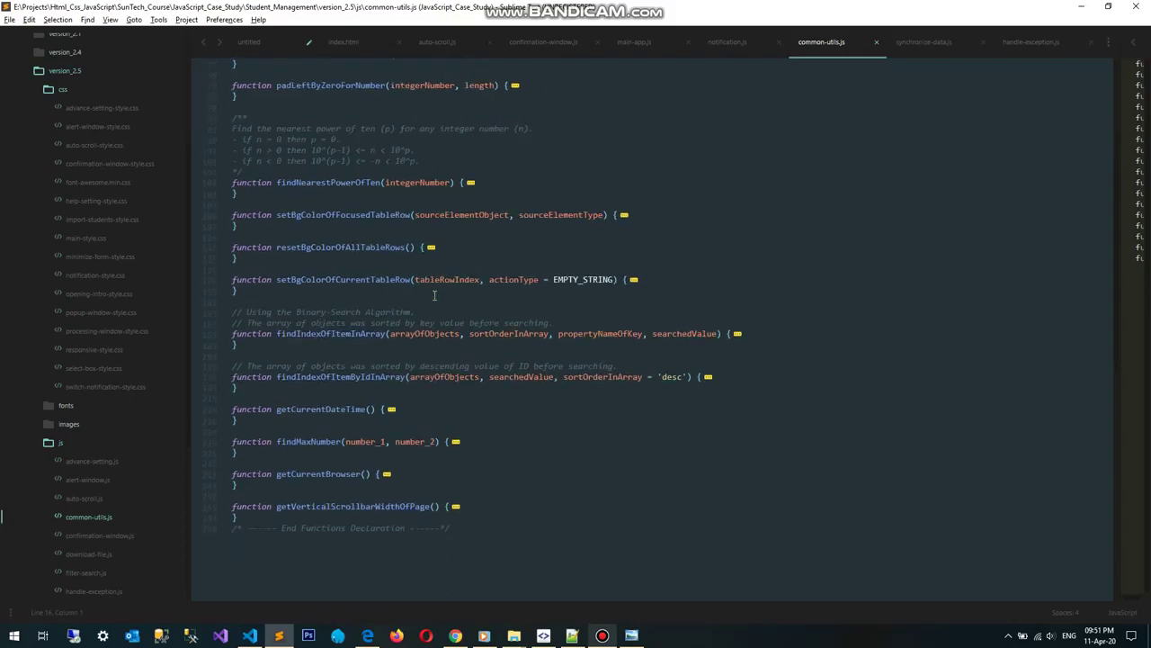
- Highlight the binary-search comment and the findIndexOfItemInArray function in common-utils.js, and review the functions around it
drag(293, 313, 555, 325)
click(326, 315)
drag(276, 313, 781, 336)
scroll(539, 405, up, 4)
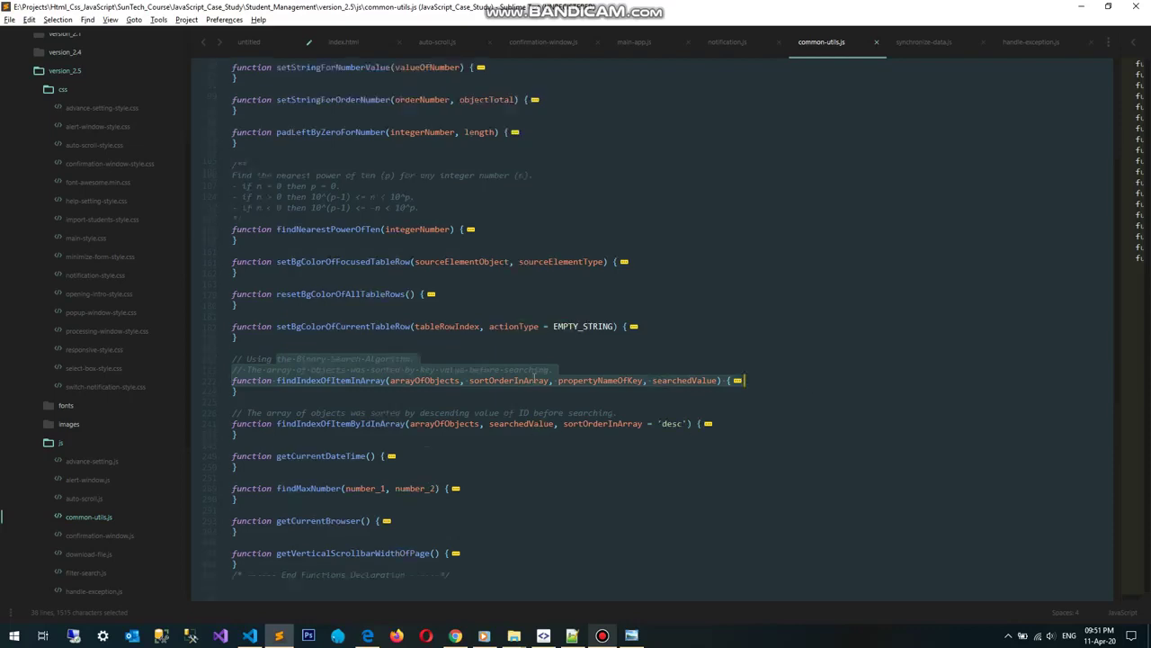
double_click(328, 463)
scroll(414, 439, up, 3)
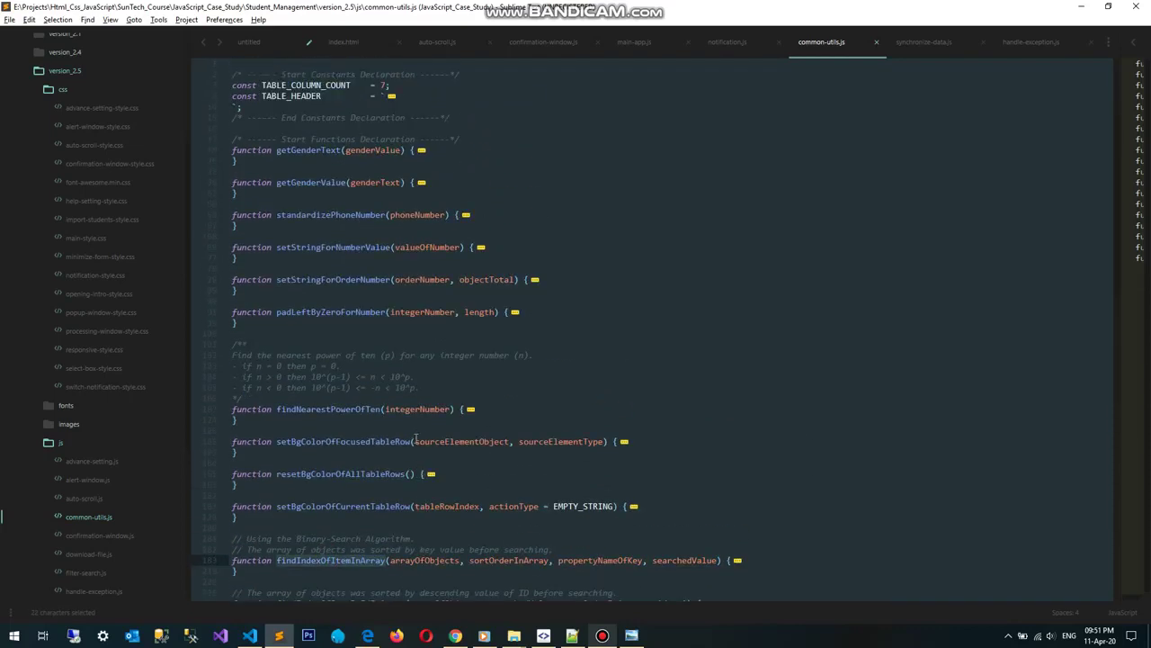
scroll(411, 439, down, 4)
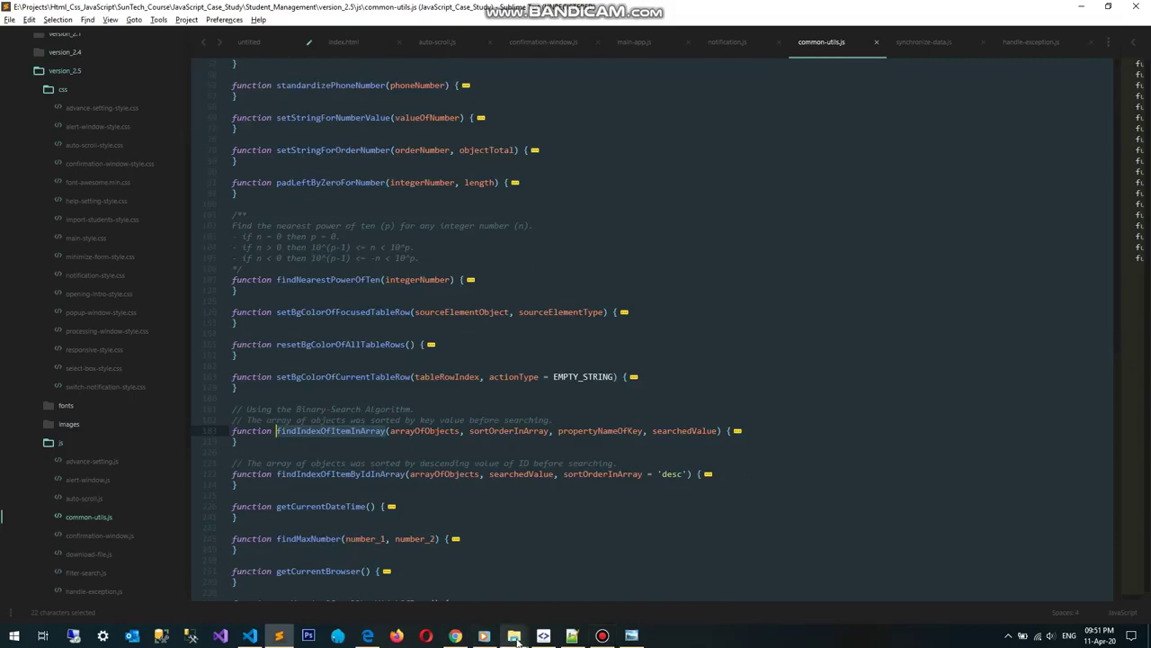
- Highlight the block of script includes in index.html and examine the stylesheet links in the page's head
click(362, 41)
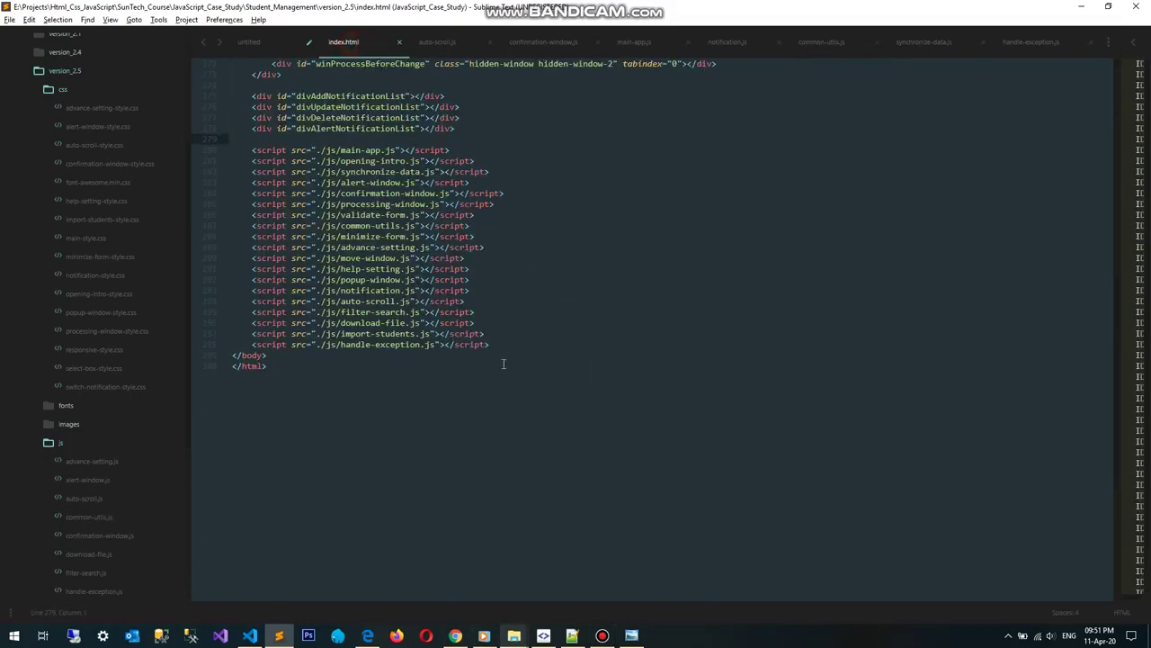
drag(507, 347, 232, 151)
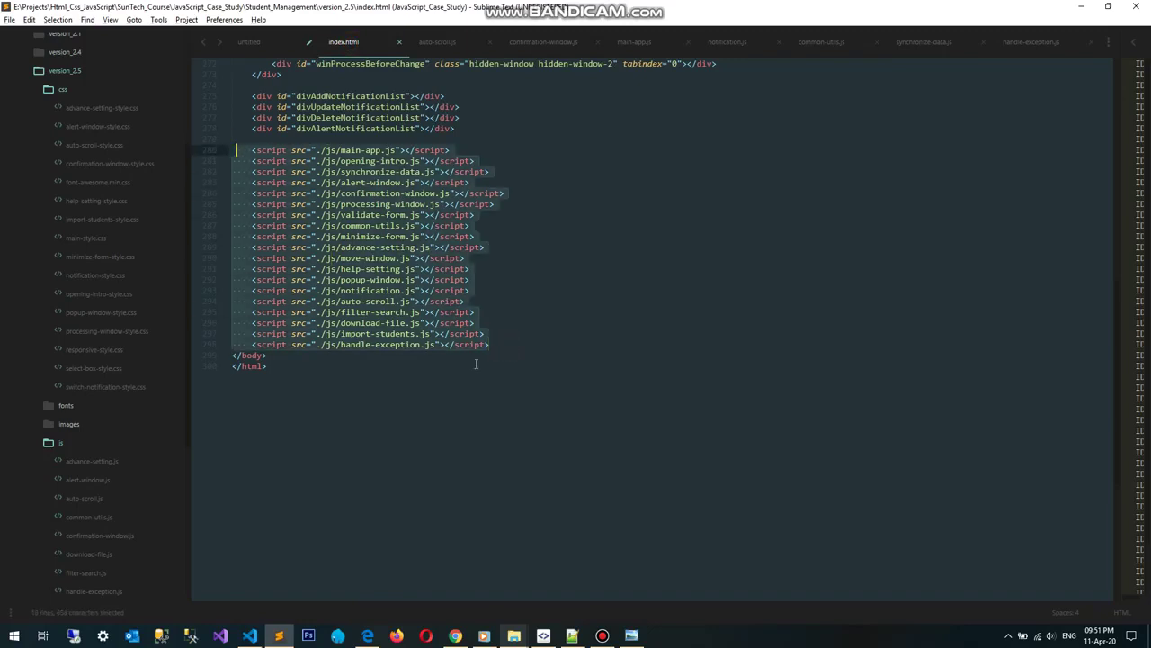
scroll(479, 373, up, 1)
scroll(479, 374, up, 20)
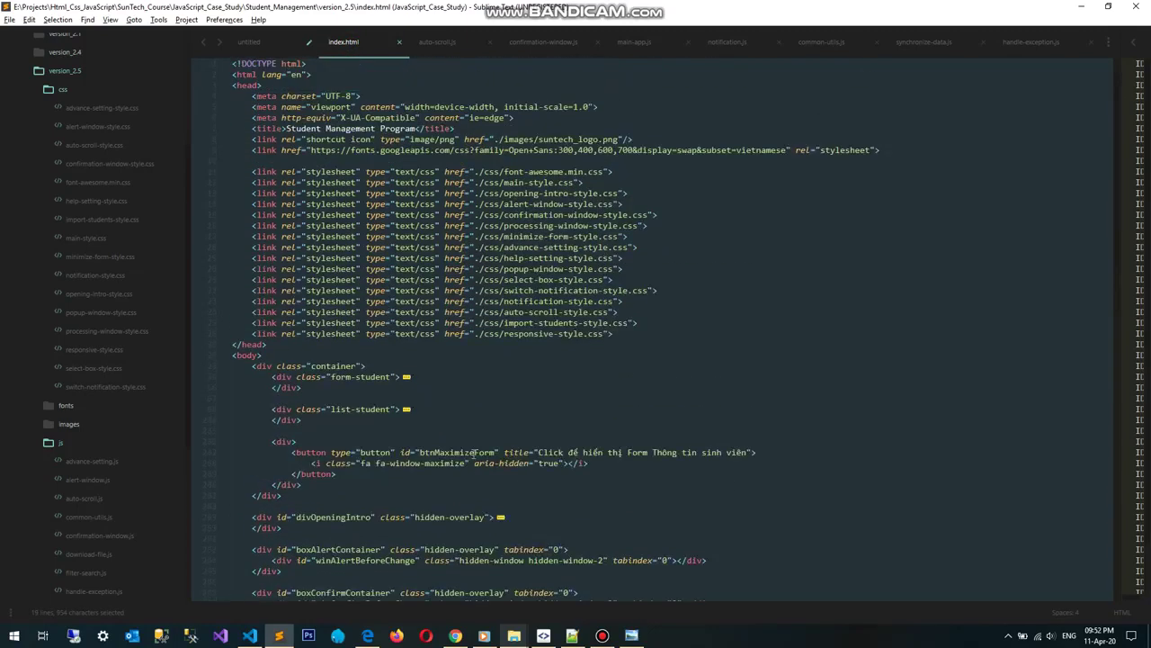
- Highlight the stylesheet links in index.html's head and the four notification list divs near the end of the body
drag(327, 174, 633, 332)
scroll(612, 338, down, 13)
scroll(612, 338, down, 4)
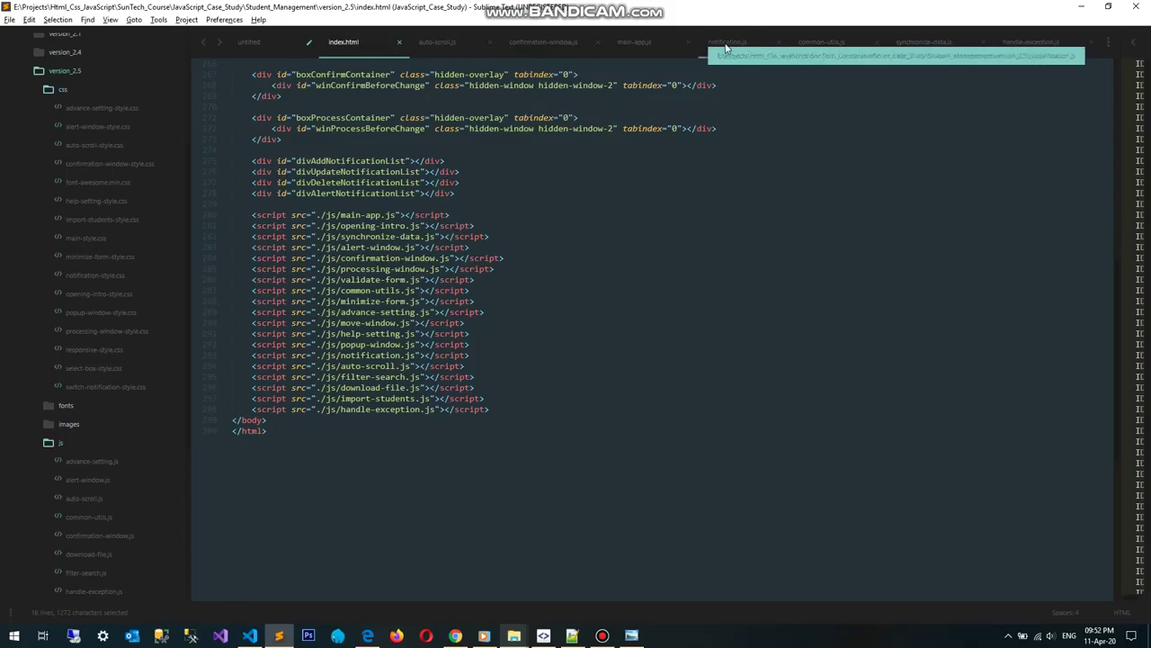
drag(462, 193, 247, 160)
drag(245, 160, 233, 161)
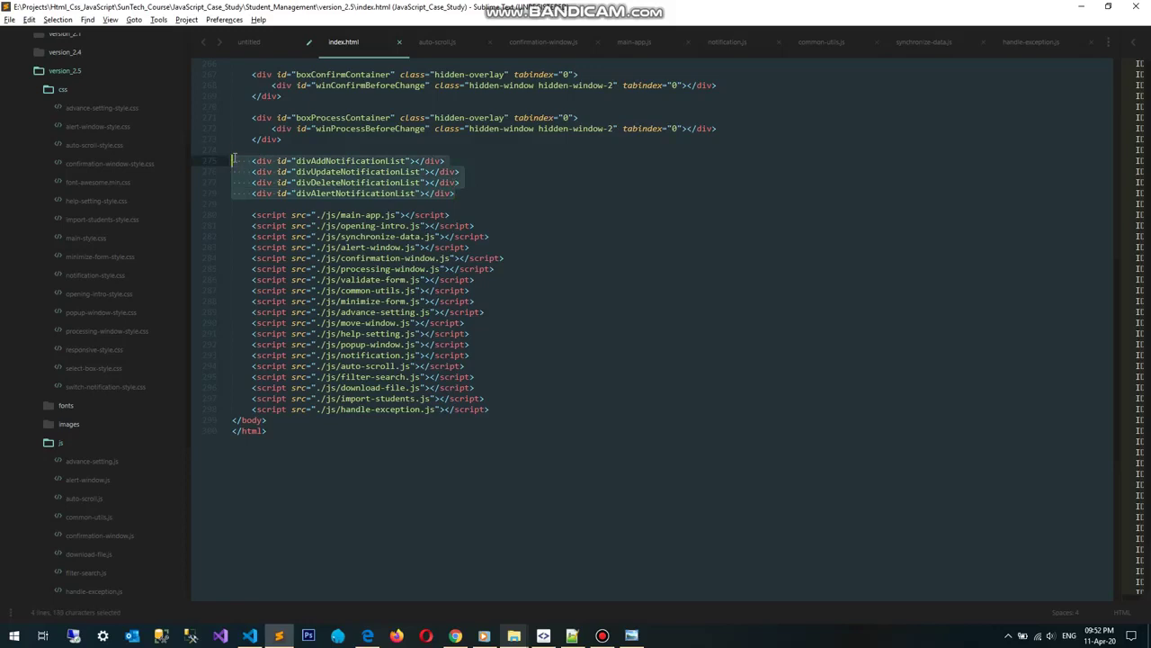
click(359, 170)
key(Down)
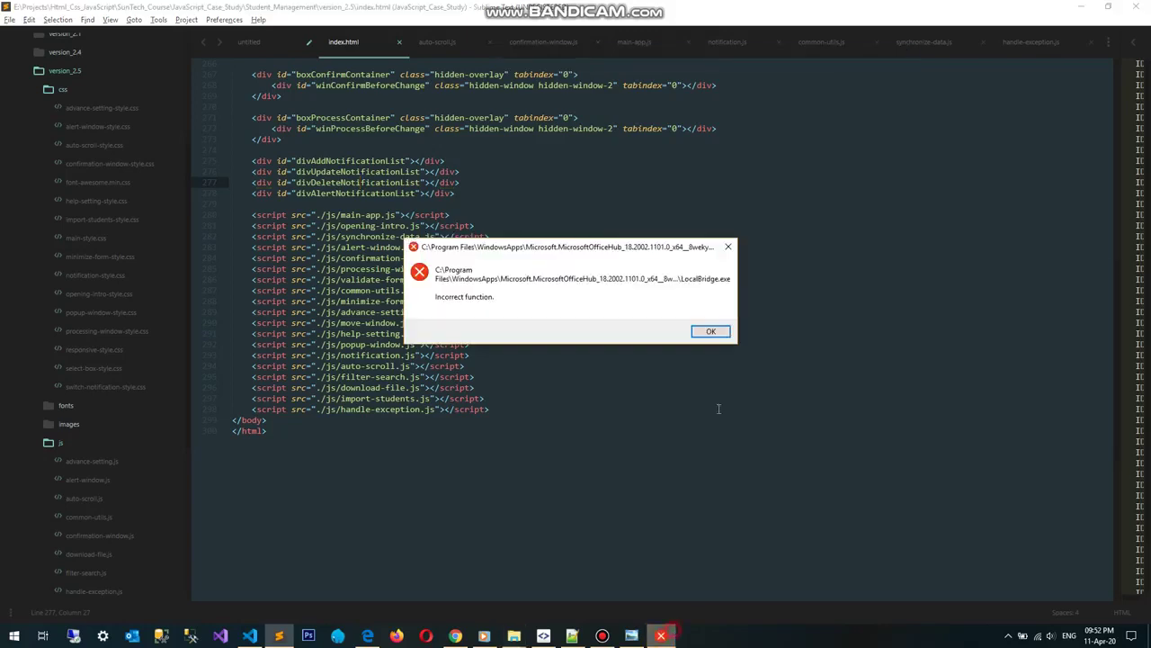
- Dismiss the LocalBridge.exe error dialog and minimize the screen recorder's window after a brief check
click(728, 246)
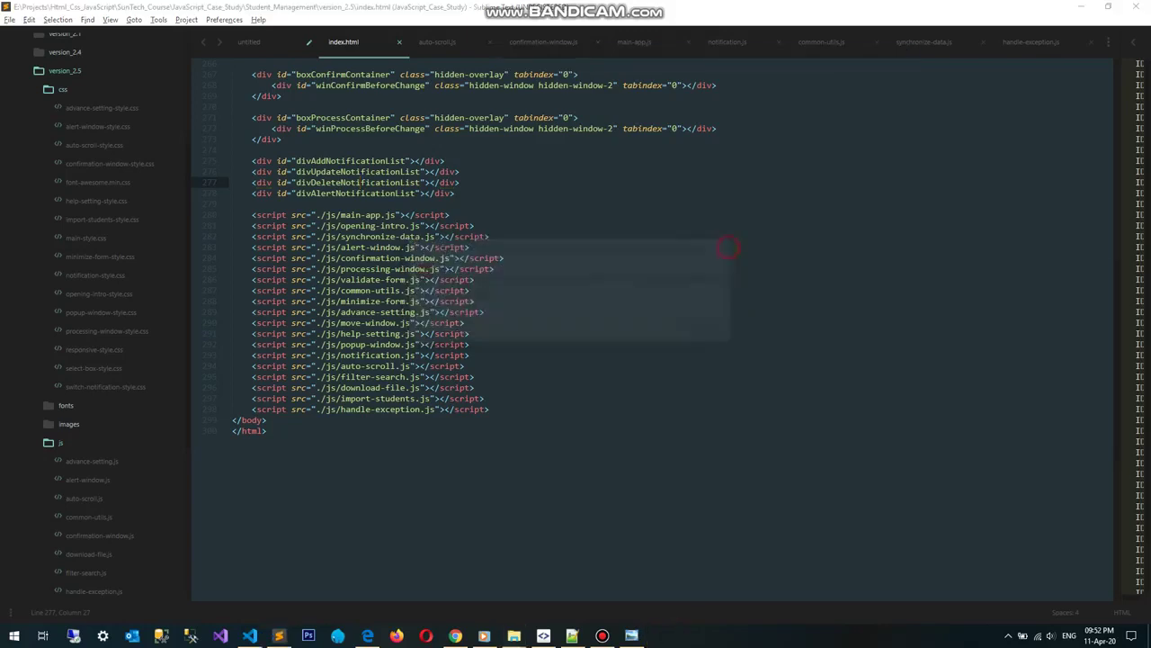
click(605, 636)
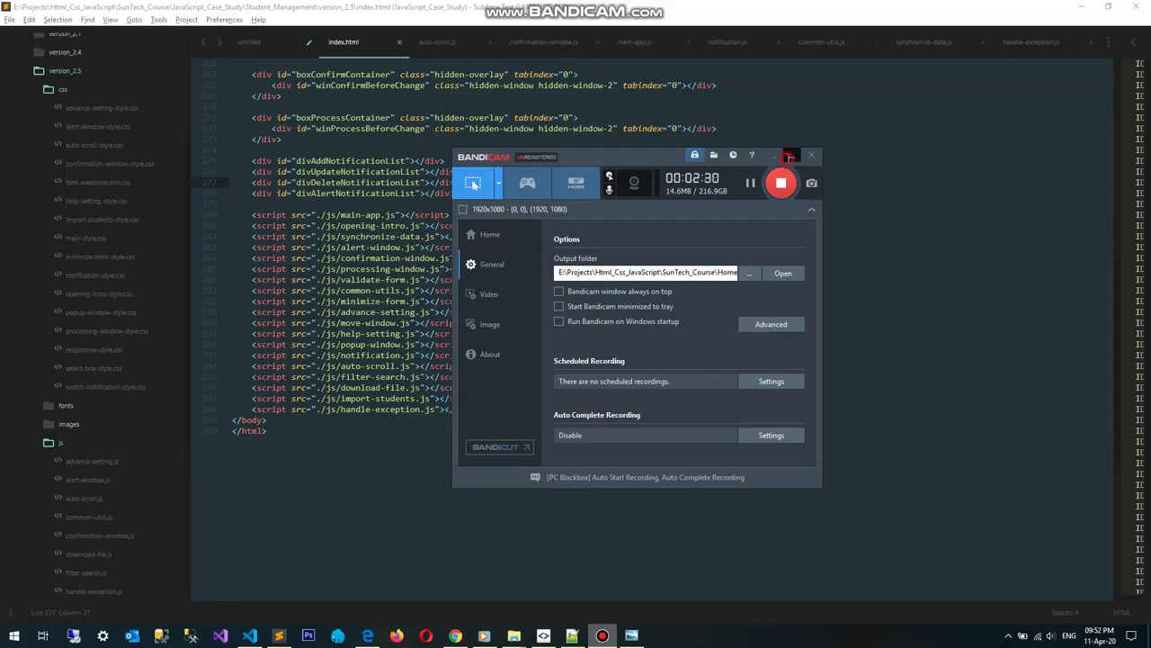
click(788, 157)
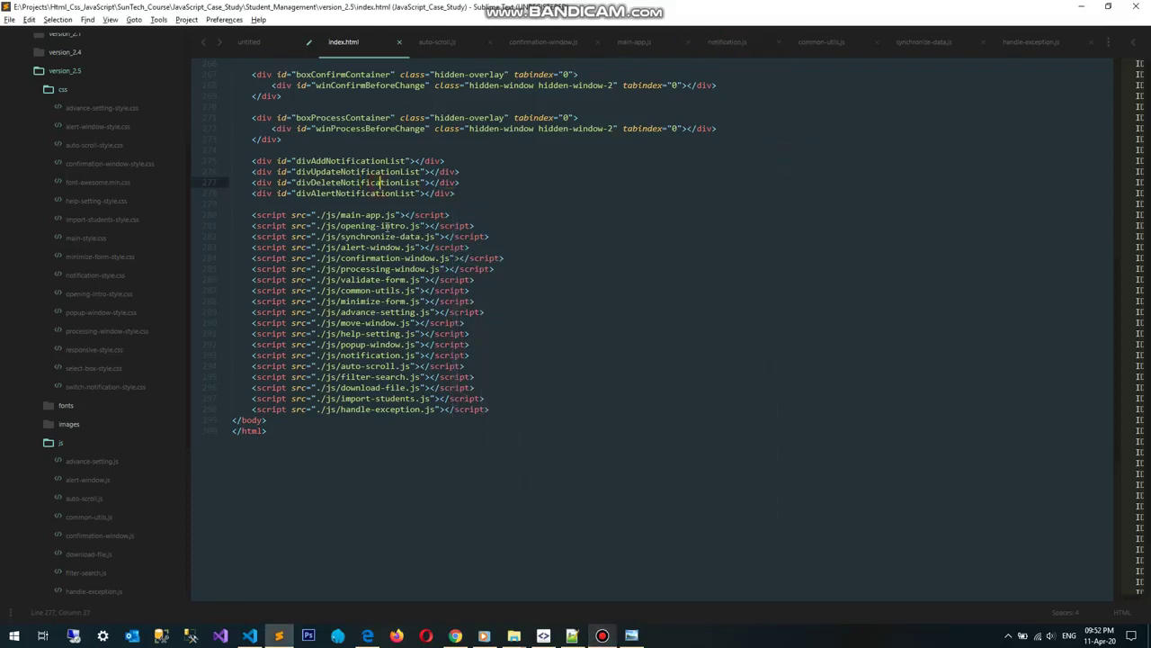
- Reselect the divAddNotificationList to divAlertNotificationList divs above the script includes in index.html
scroll(379, 181, up, 2)
drag(253, 230, 467, 258)
click(418, 250)
click(413, 227)
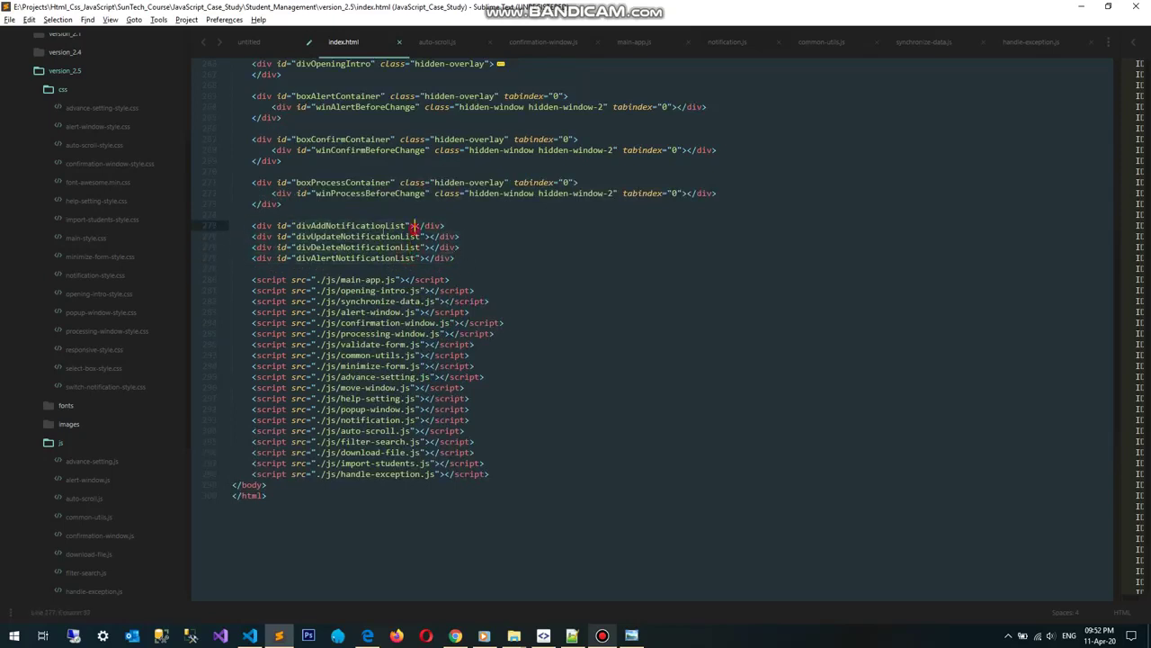
drag(251, 226, 462, 260)
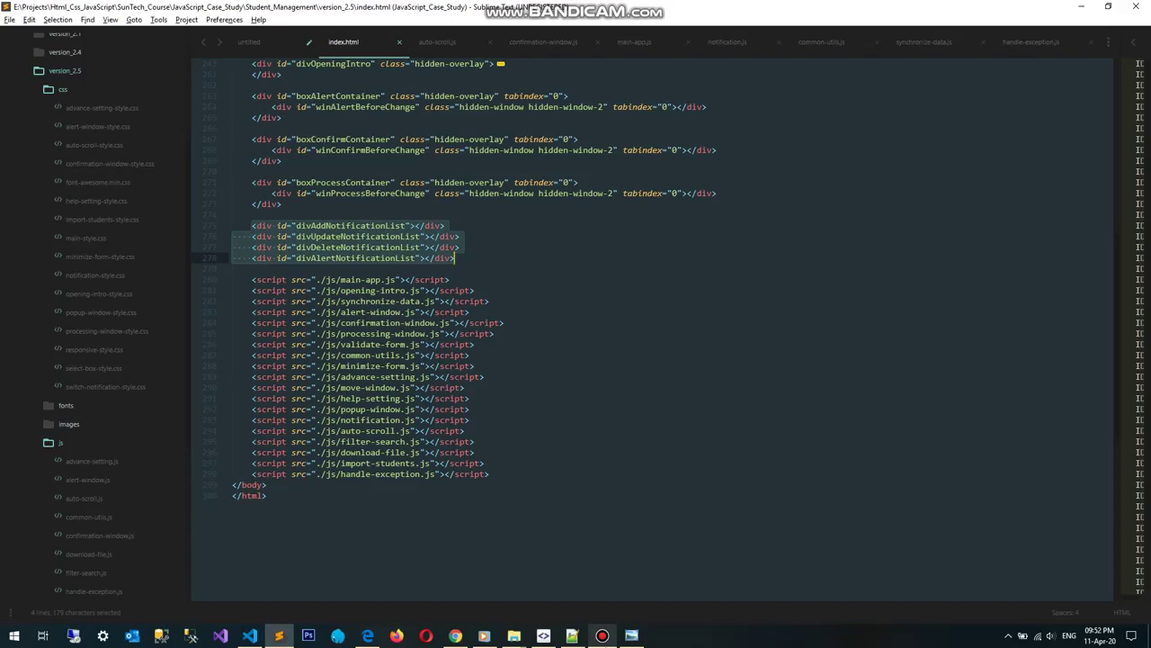
- Switch to Chrome, view the Demo_02.html notification example and trigger one Add New, one Update and one Delete notification
click(464, 631)
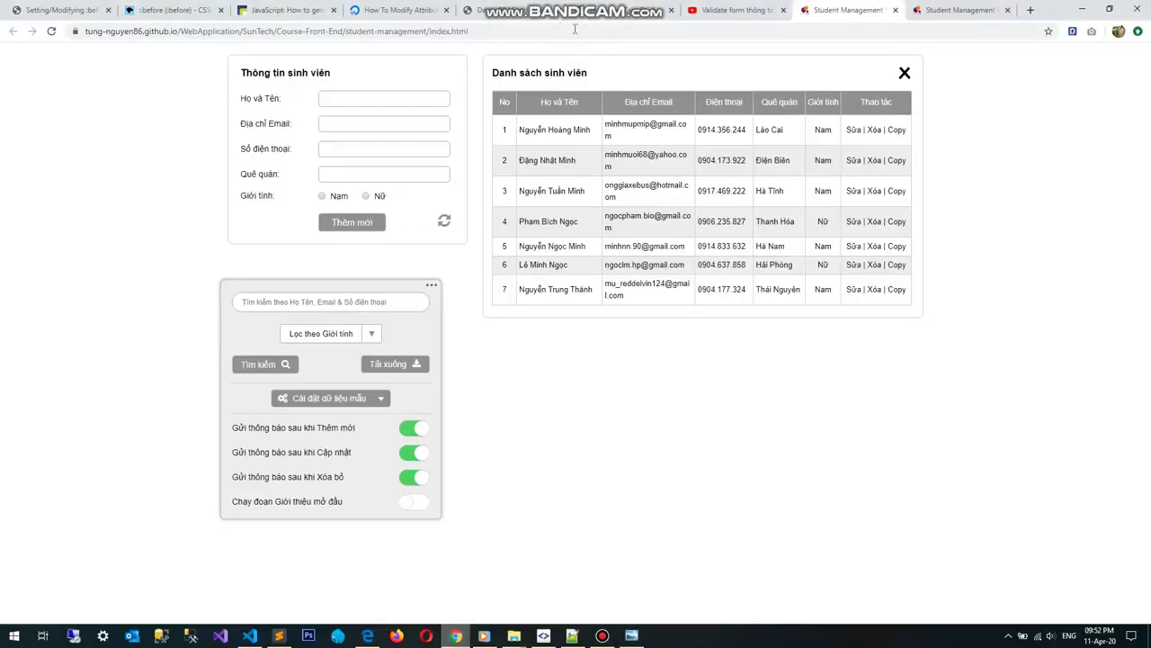
click(540, 10)
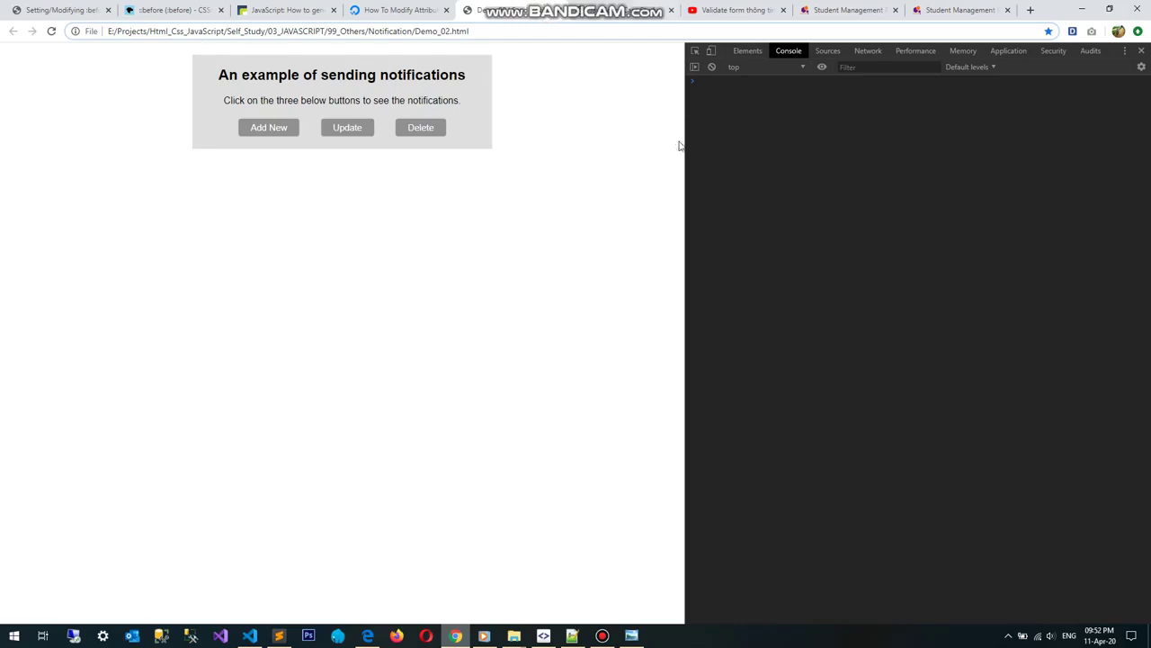
drag(688, 150, 701, 151)
click(279, 132)
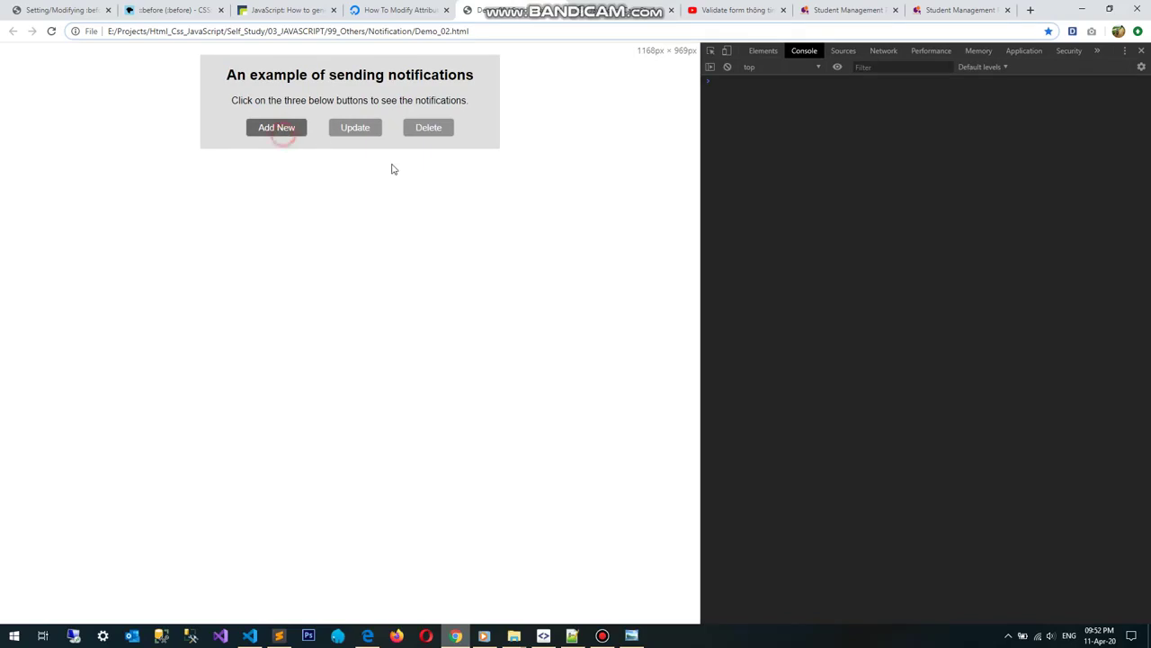
click(356, 129)
click(442, 126)
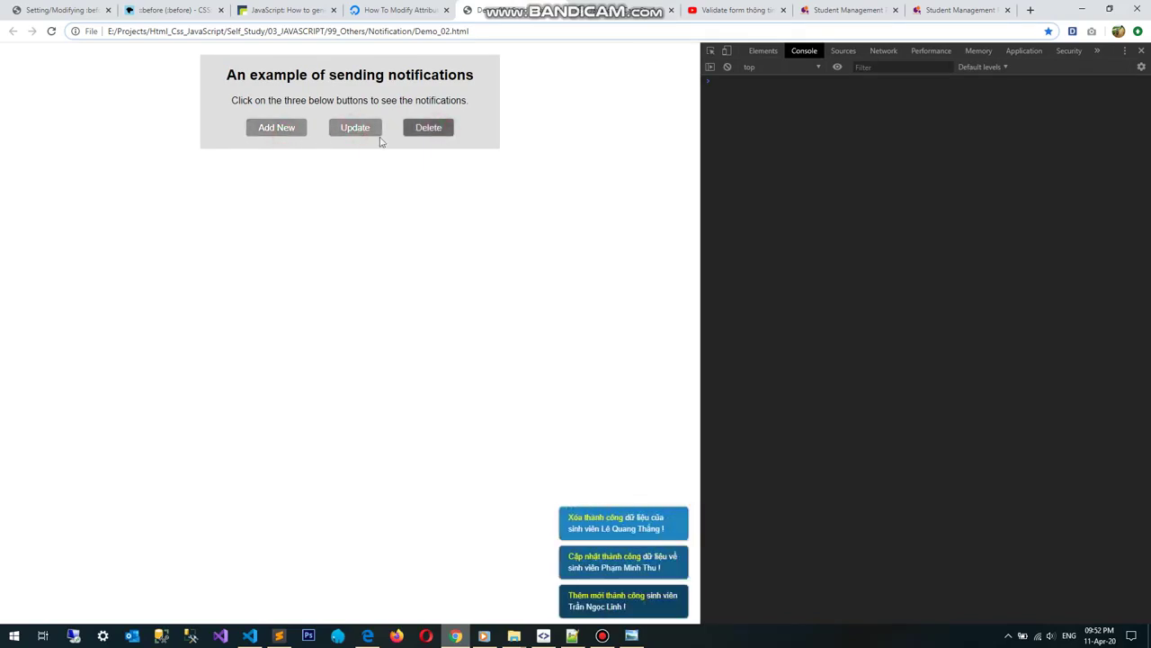
- Trigger more Add New, Update and Delete notifications in varying order on the demo page to test how they stack
click(281, 128)
click(353, 128)
click(409, 130)
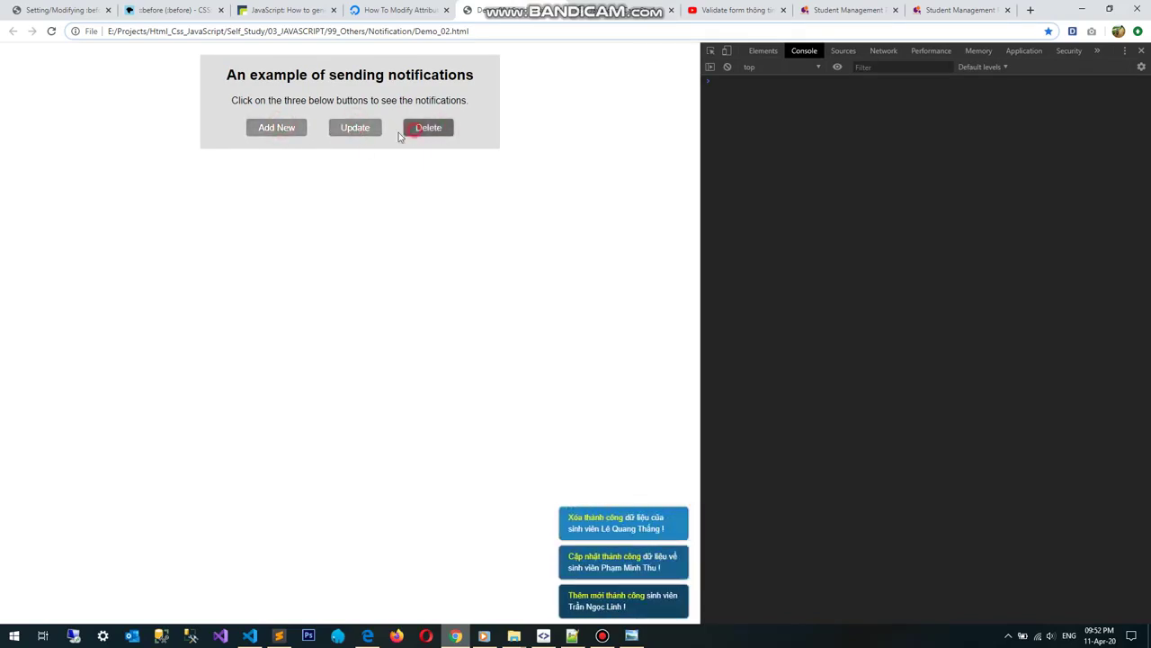
click(276, 133)
click(434, 130)
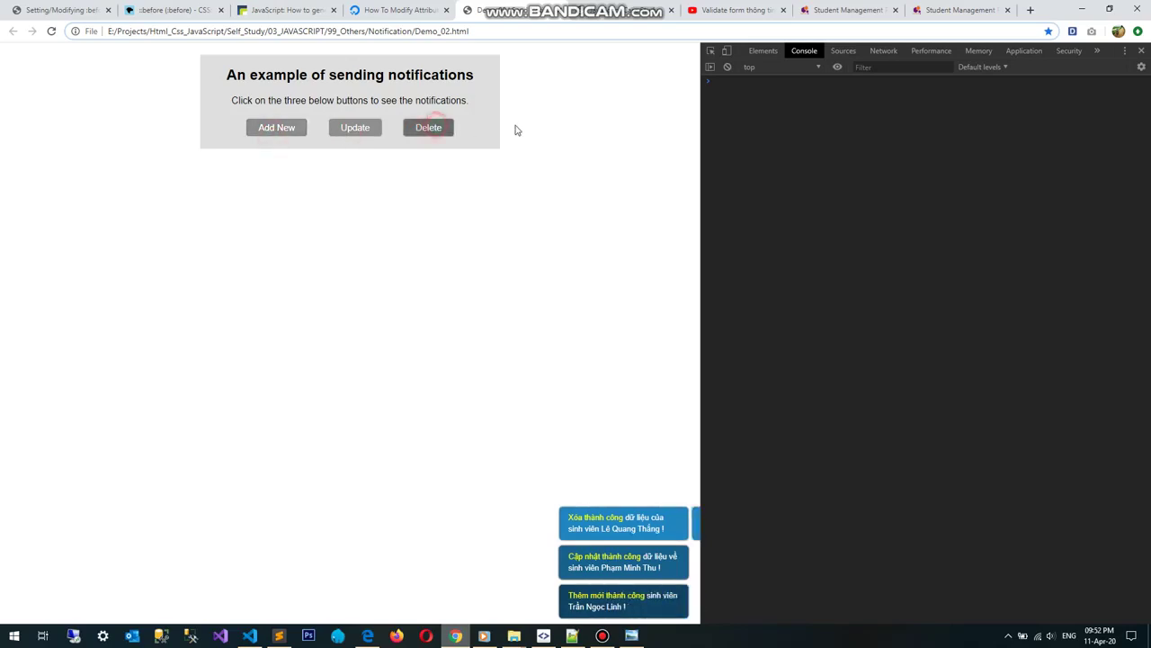
click(376, 131)
click(425, 127)
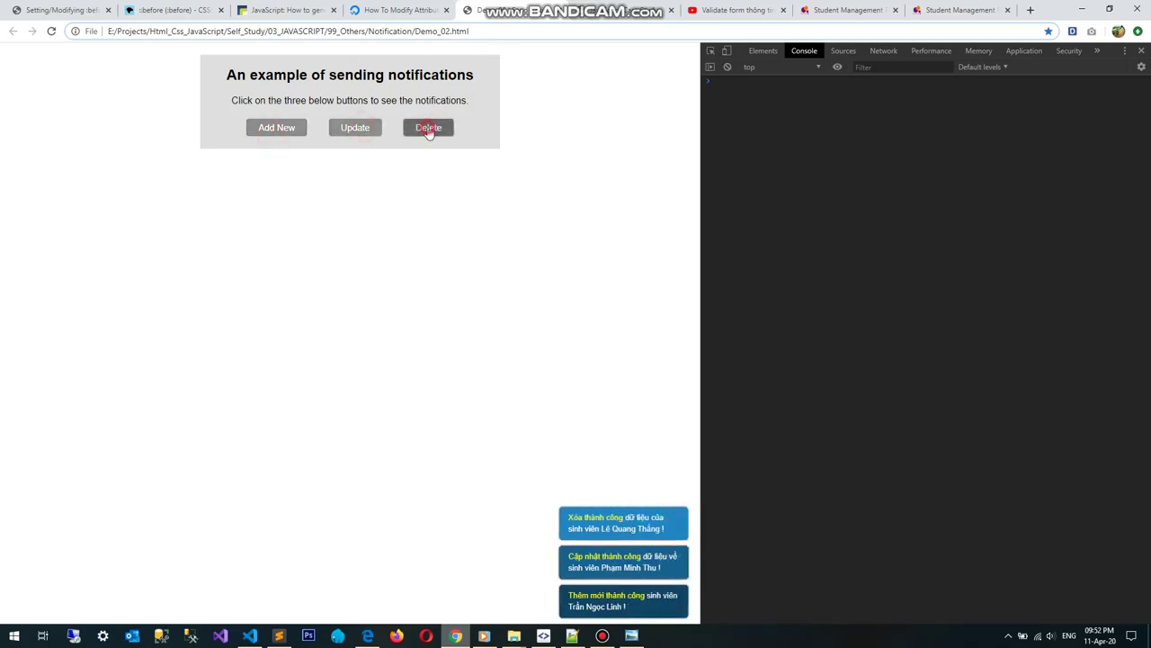
click(412, 135)
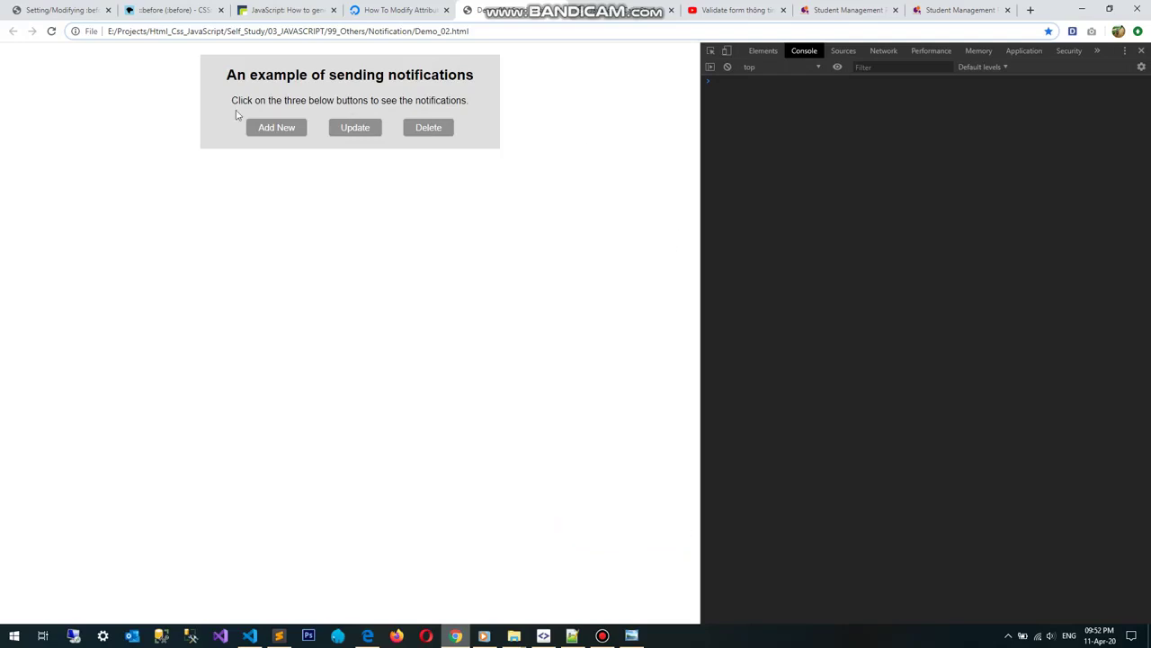
click(275, 129)
- Switch back to Sublime Text and look through the browser-specific exception functions in handle-exception.js
click(279, 635)
click(393, 160)
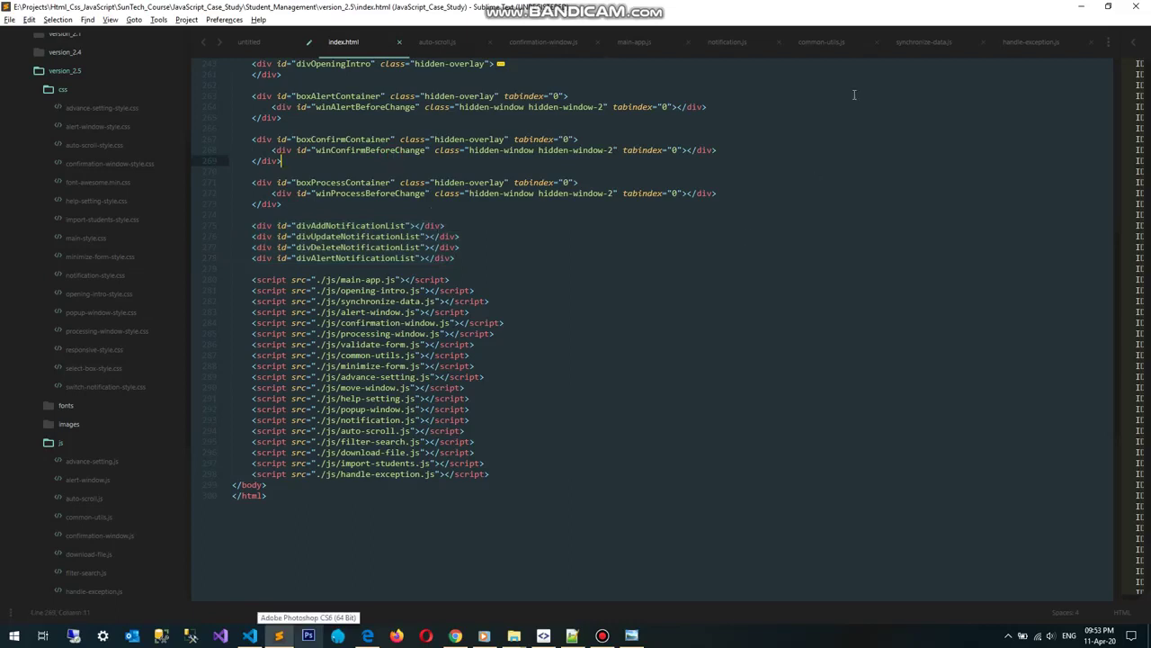
click(1012, 43)
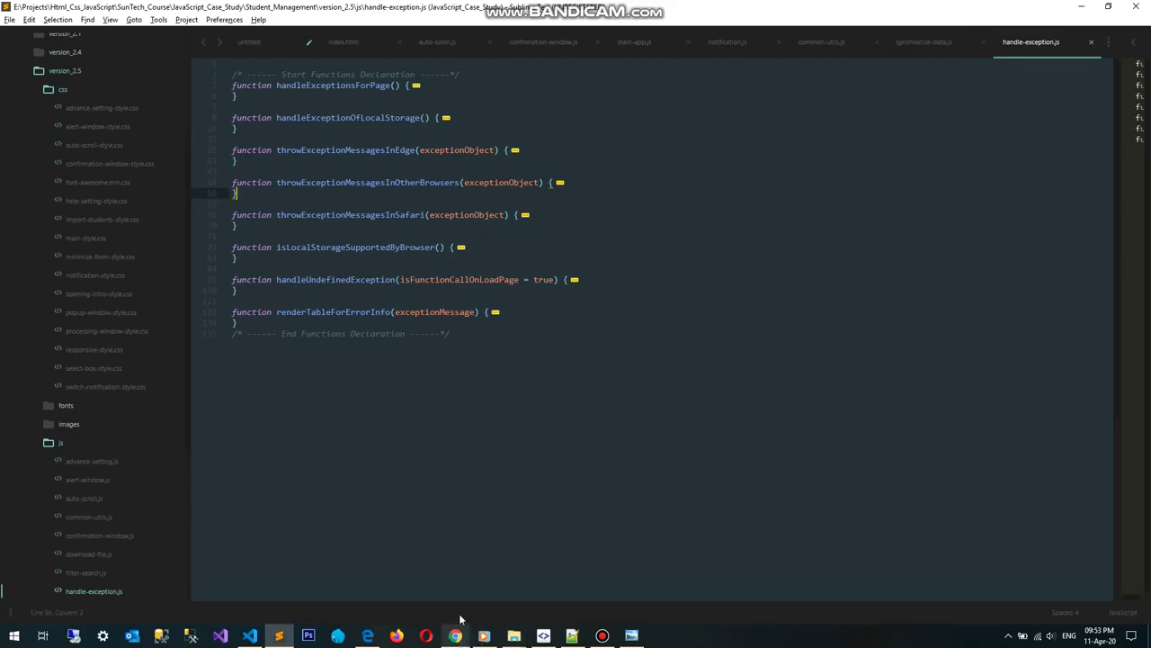
click(258, 191)
click(275, 225)
click(315, 235)
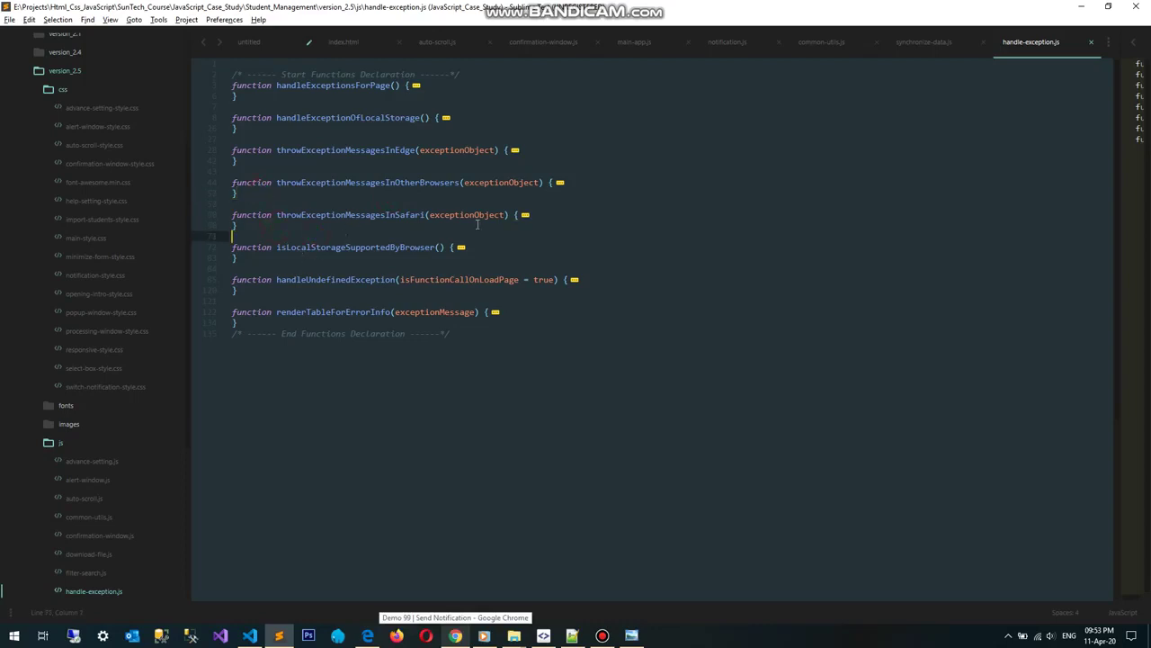
- Highlight the isFunctionCallOnLoadPage parameter and its default value true in the handleUndefinedException function
click(328, 279)
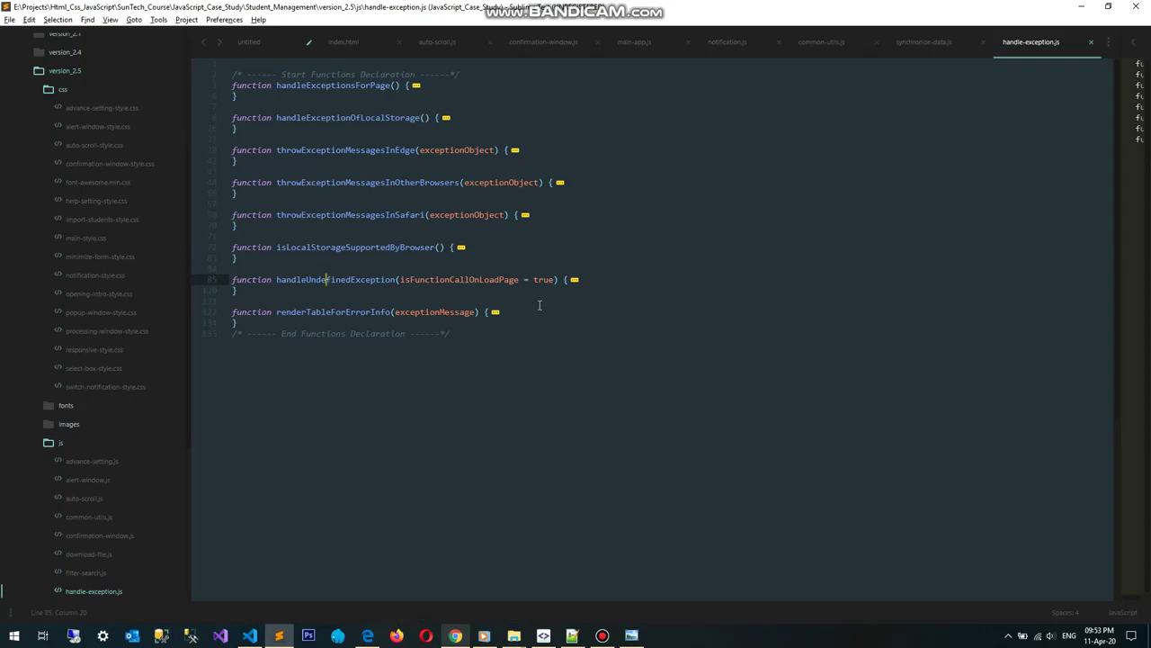
double_click(495, 280)
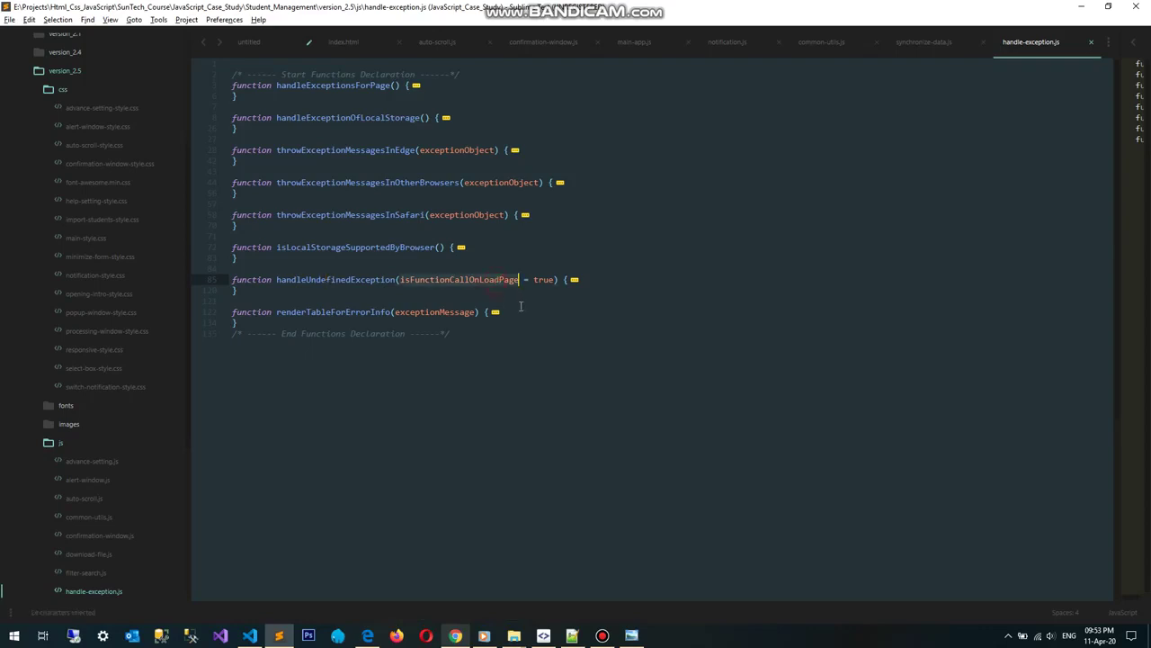
double_click(546, 280)
double_click(491, 279)
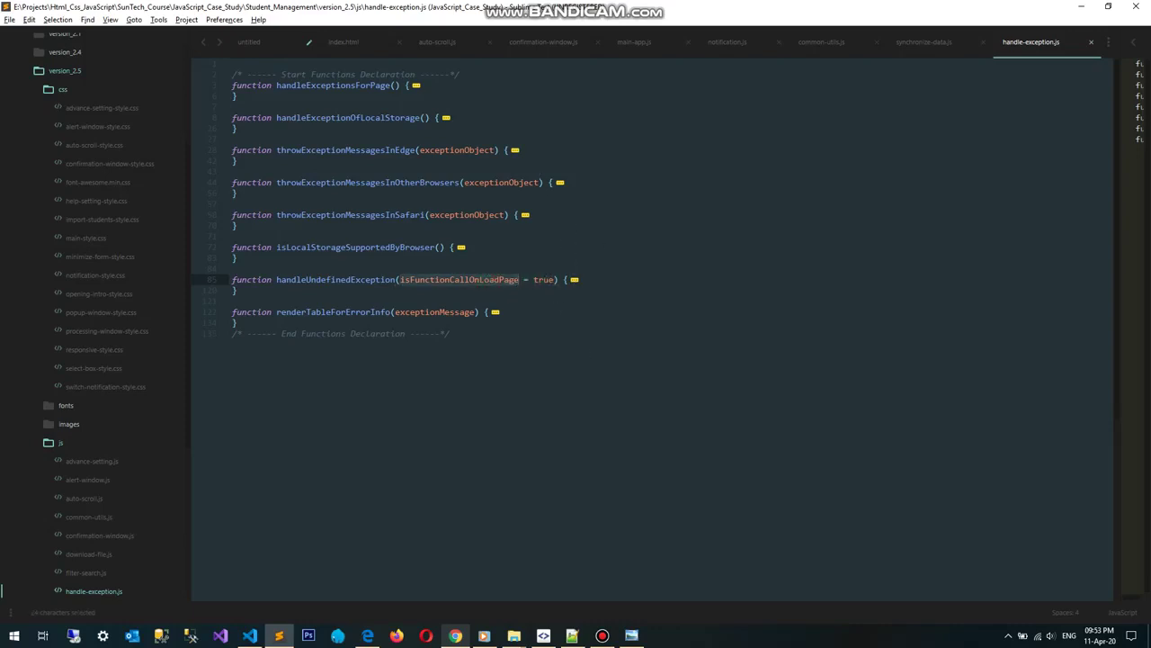
- Switch to Windows Photo Viewer and view 0.png, the screenshot of the Safari Local Storage exception
click(368, 636)
click(640, 637)
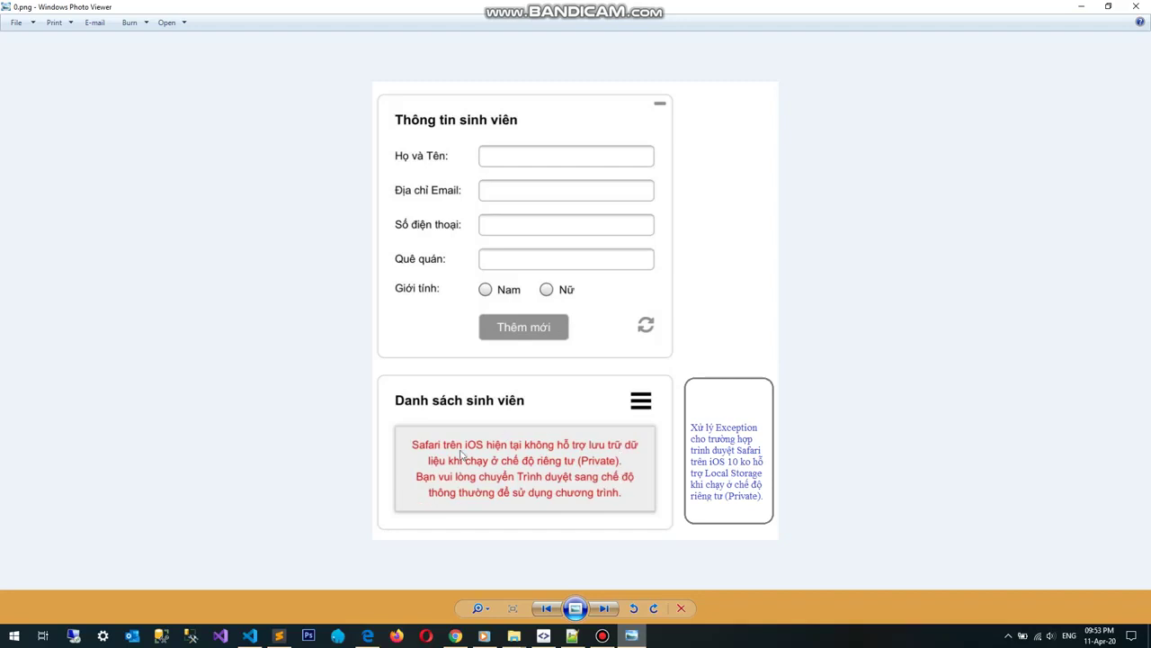
- Switch to Microsoft Edge and highlight parts of the local file path from which the Student Management page runs
click(367, 636)
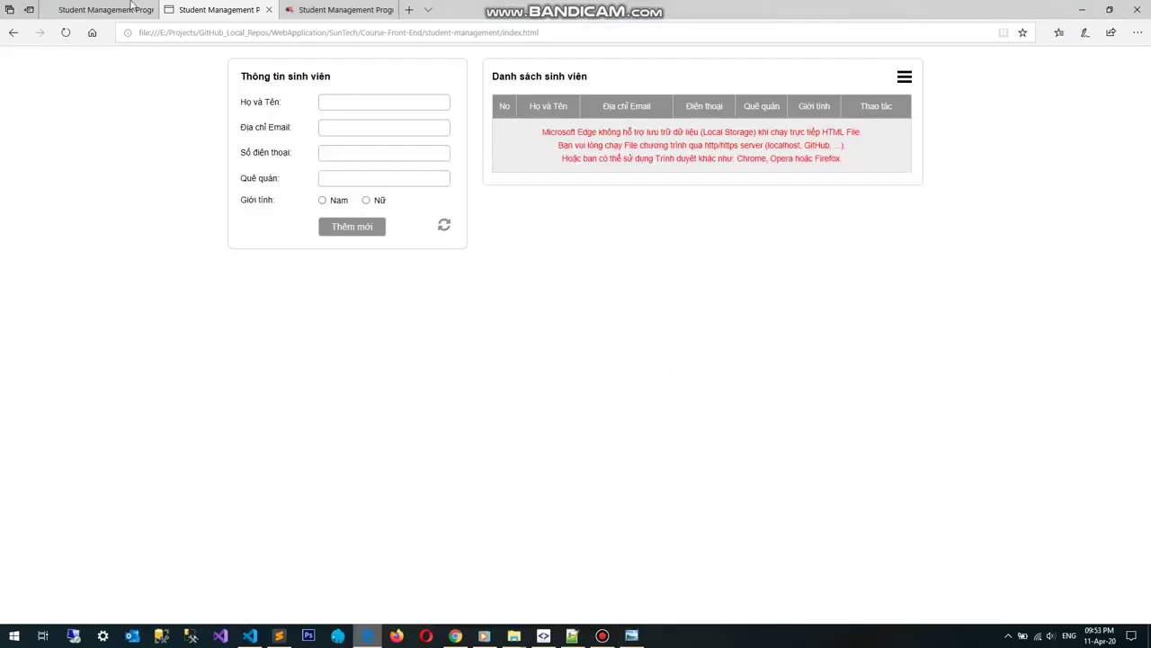
click(196, 34)
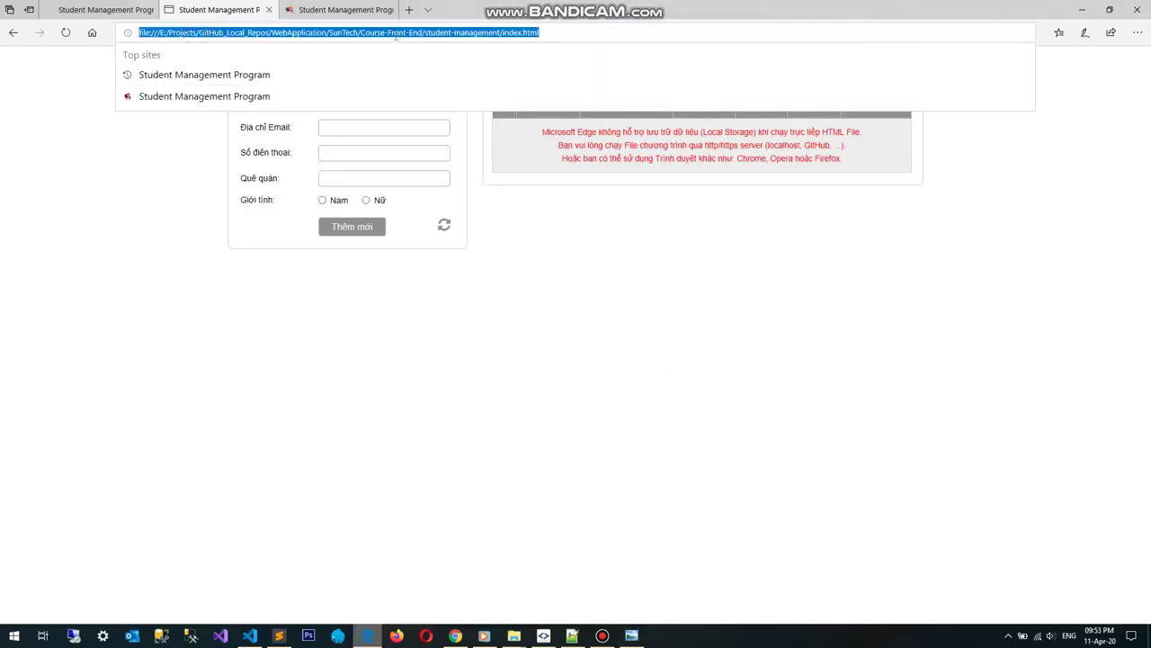
click(165, 33)
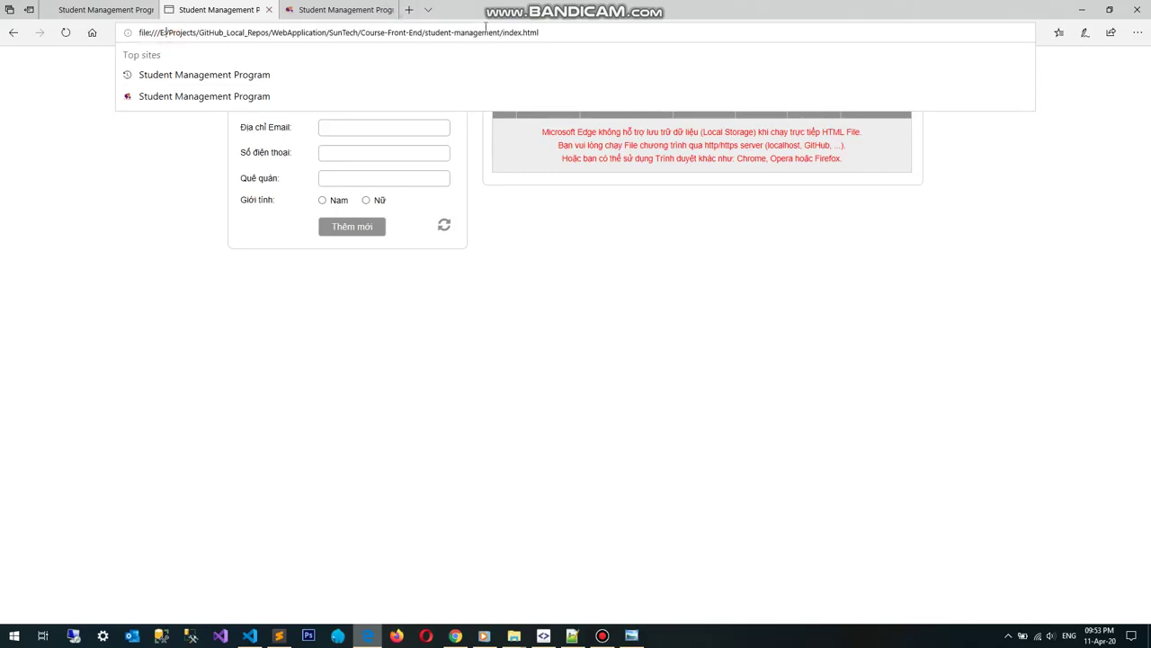
drag(502, 32, 593, 34)
drag(204, 32, 126, 43)
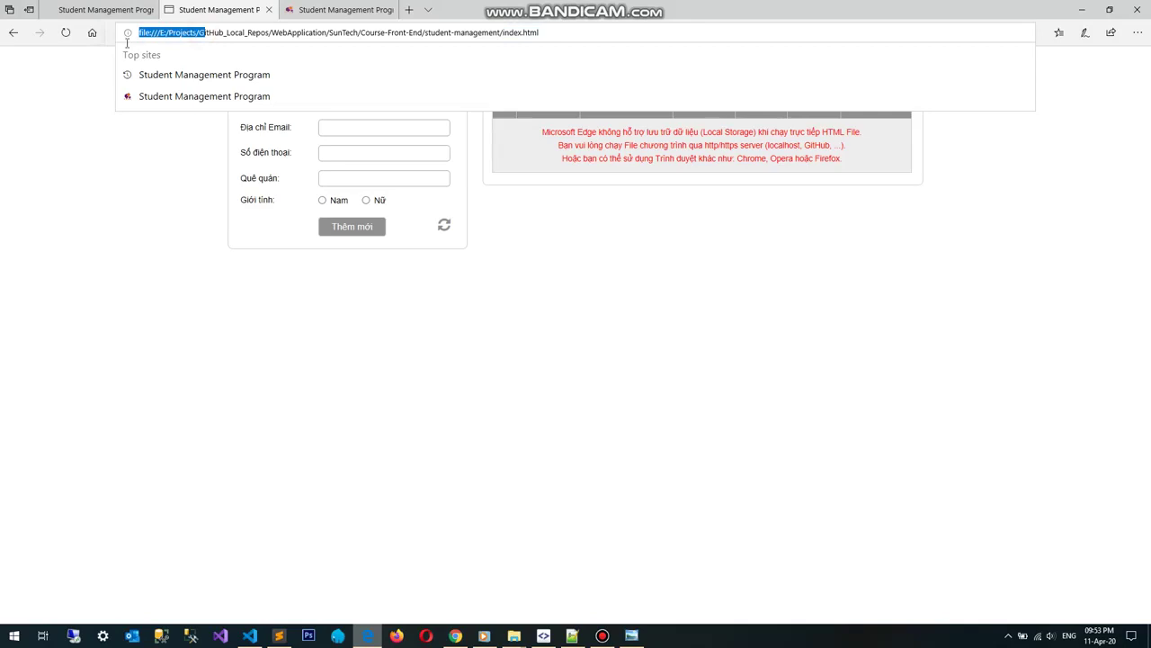
click(143, 235)
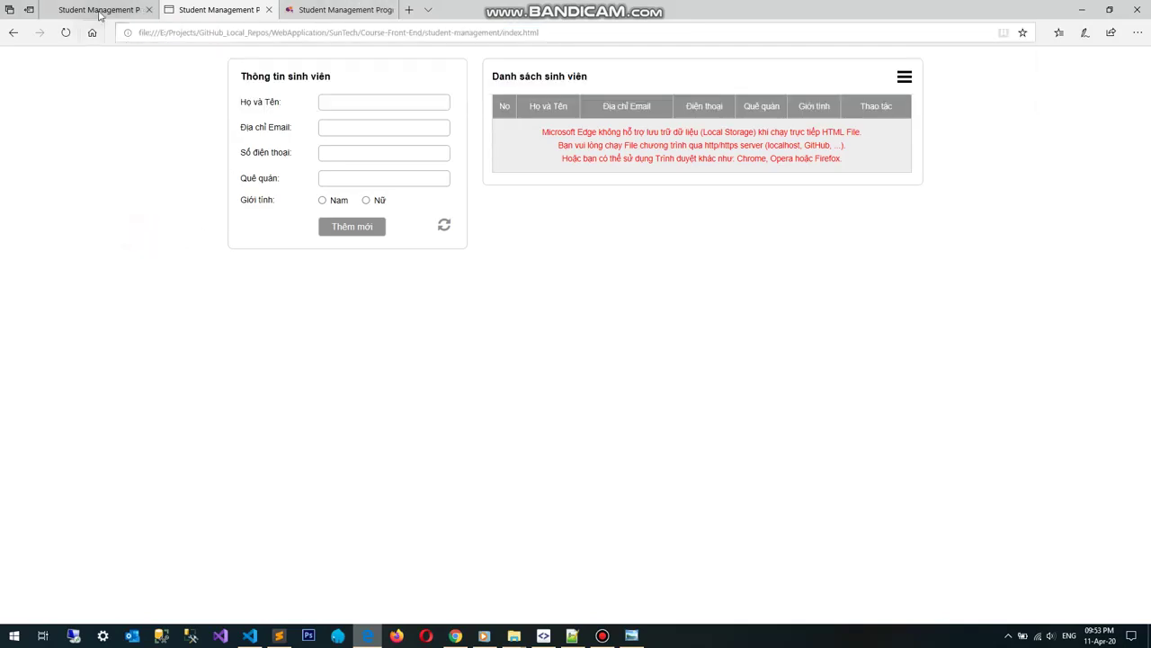
- Highlight the Microsoft Edge Local Storage exception message in the student list table
drag(542, 136, 866, 168)
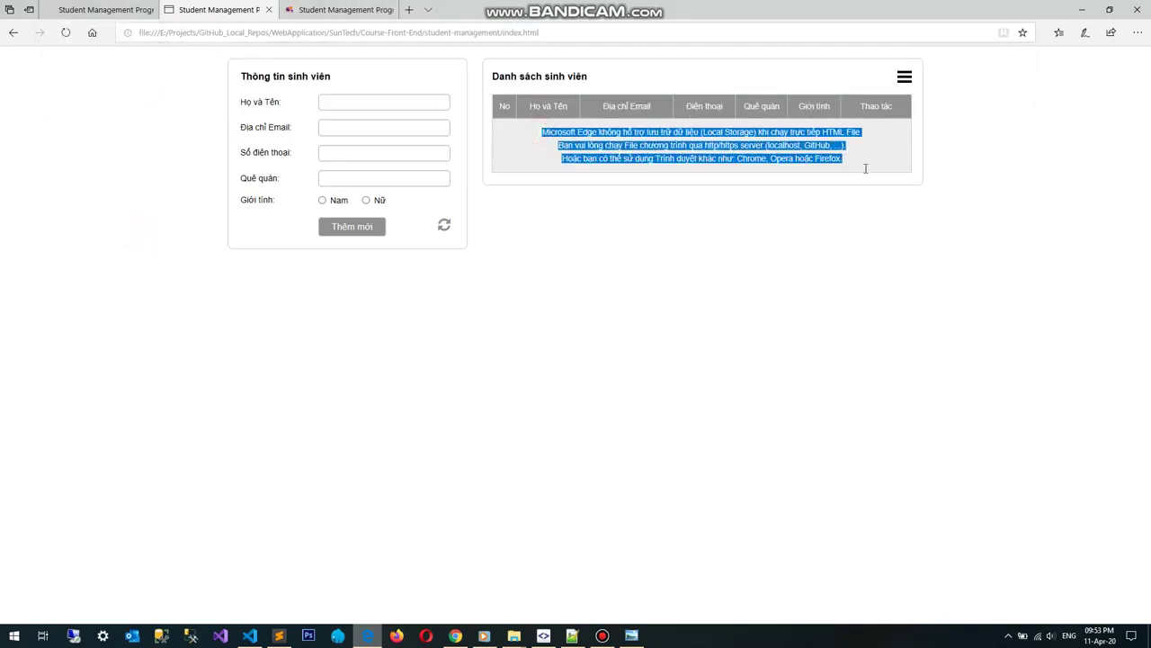
drag(592, 132, 874, 160)
click(809, 214)
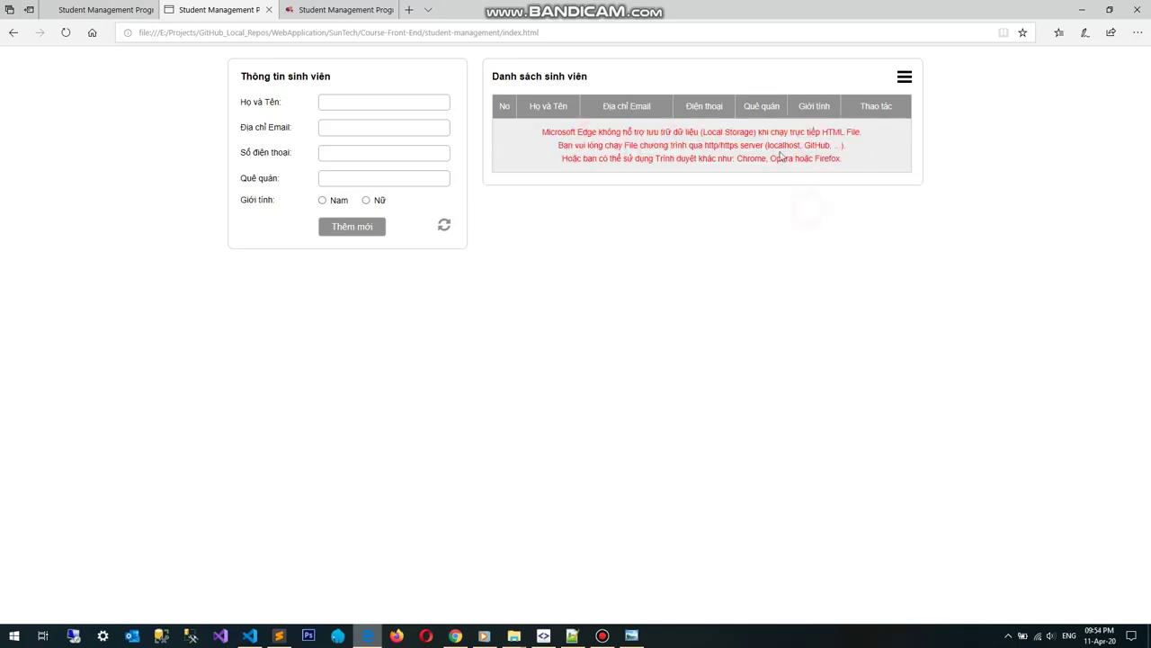
drag(707, 133, 829, 178)
click(829, 178)
drag(542, 132, 866, 160)
click(725, 239)
- Test the exception alert by trying to add a student, enable the add, delete and intro settings, and load the 10-student sample list
click(363, 229)
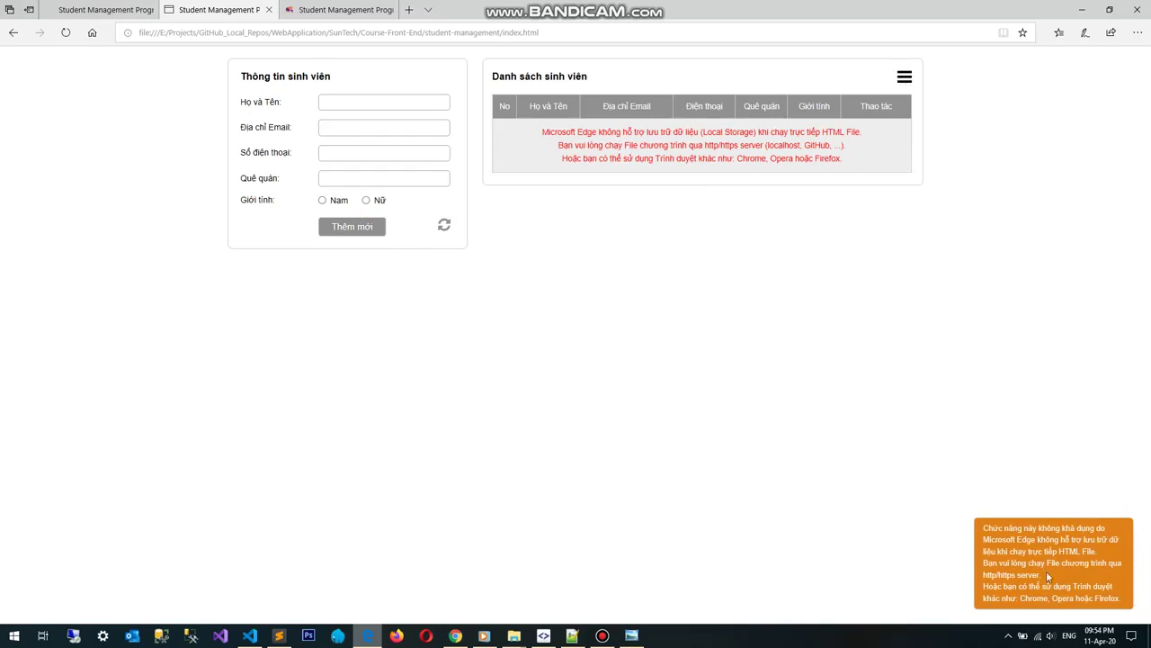
click(905, 80)
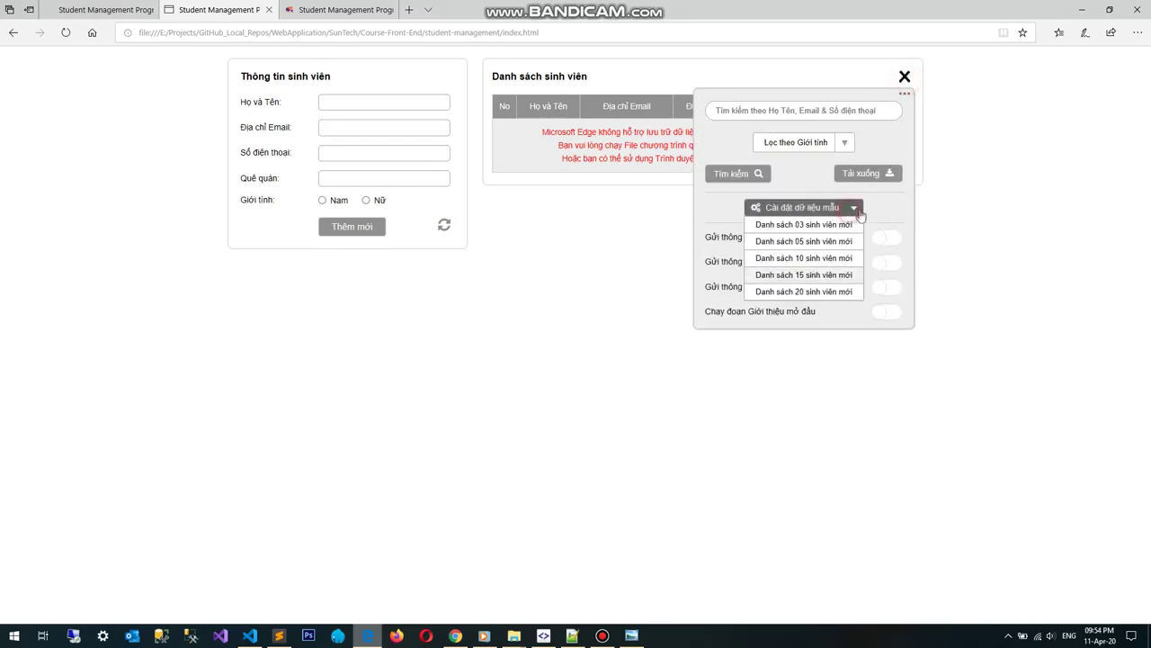
click(886, 238)
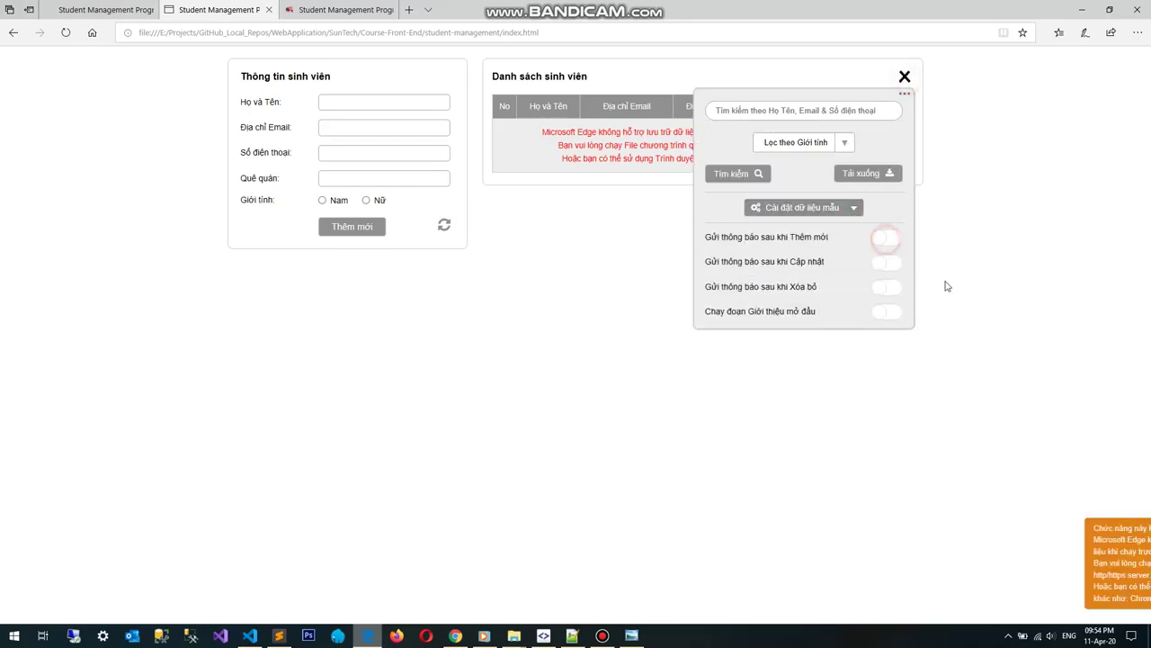
click(887, 288)
click(889, 312)
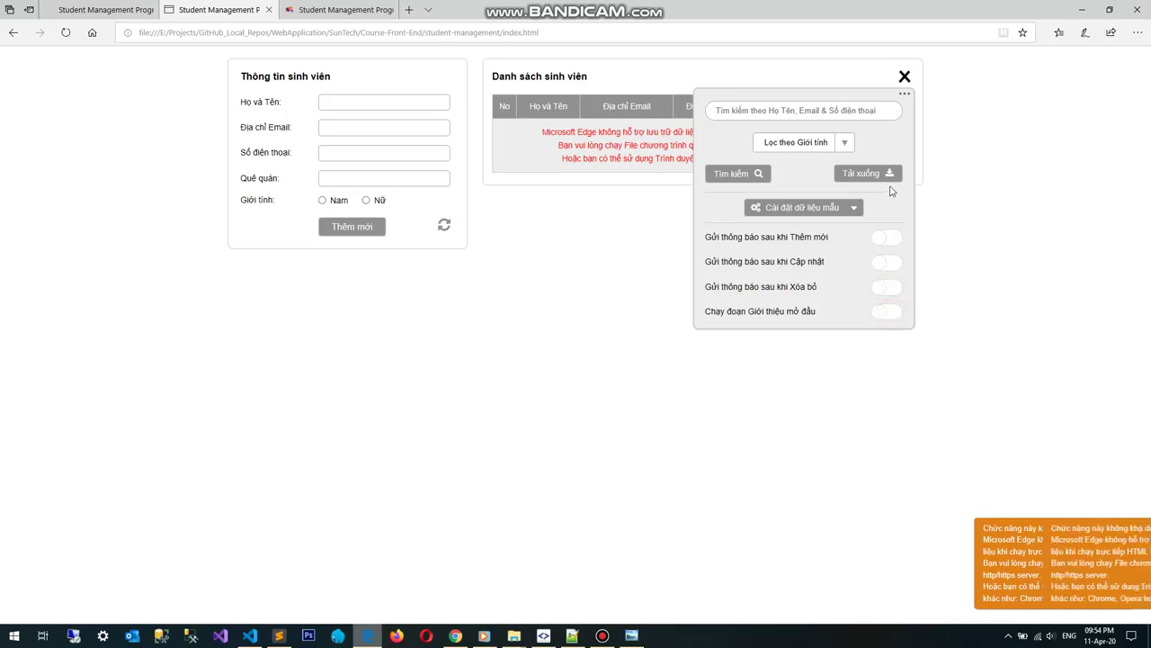
click(830, 208)
click(814, 256)
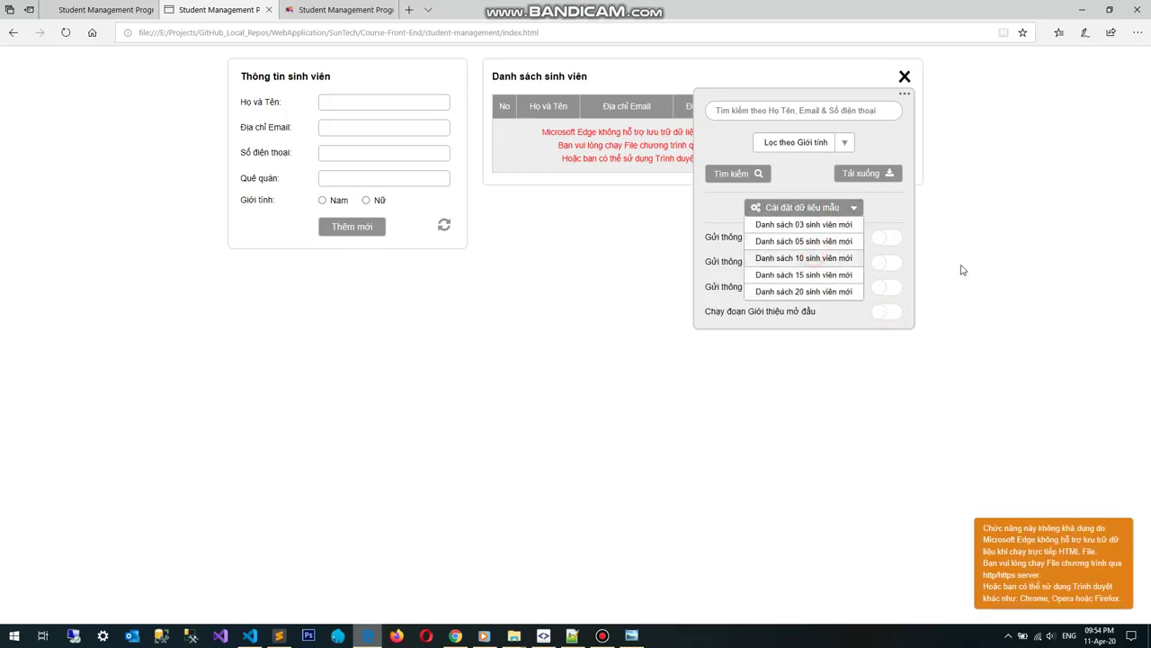
- Show the Student Management page served from localhost:5500 and highlight its full address
click(106, 9)
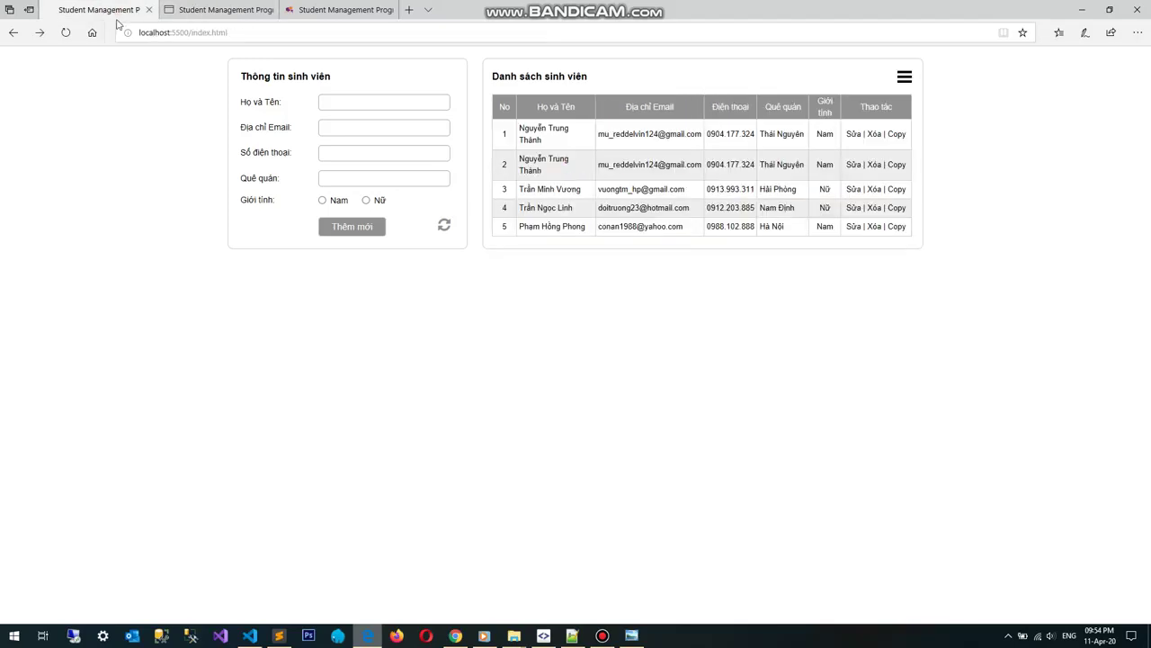
click(249, 33)
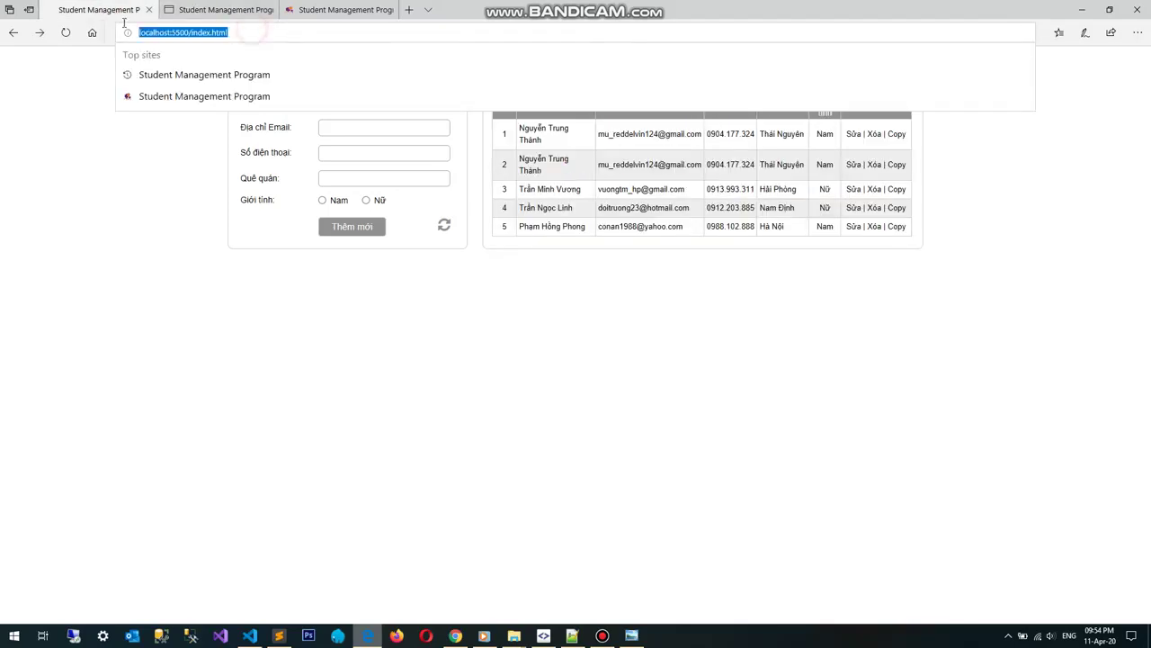
click(244, 31)
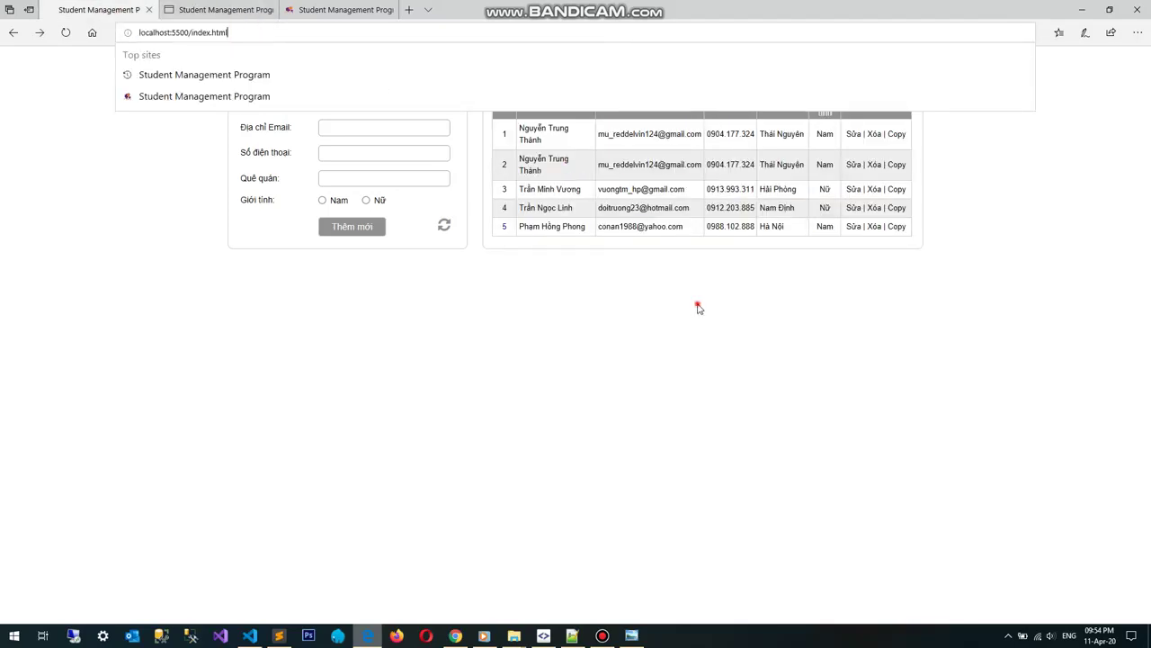
click(697, 305)
- Test the localhost page by submitting the empty student form and toggling the notification setting for updates
click(353, 227)
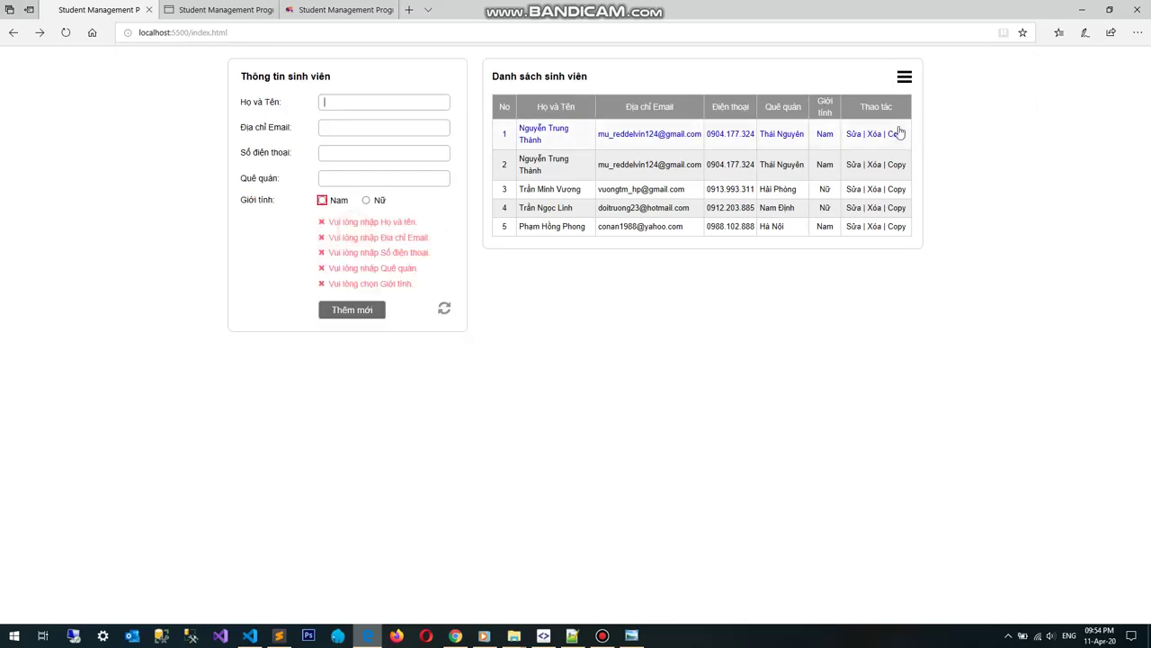
click(905, 77)
click(887, 262)
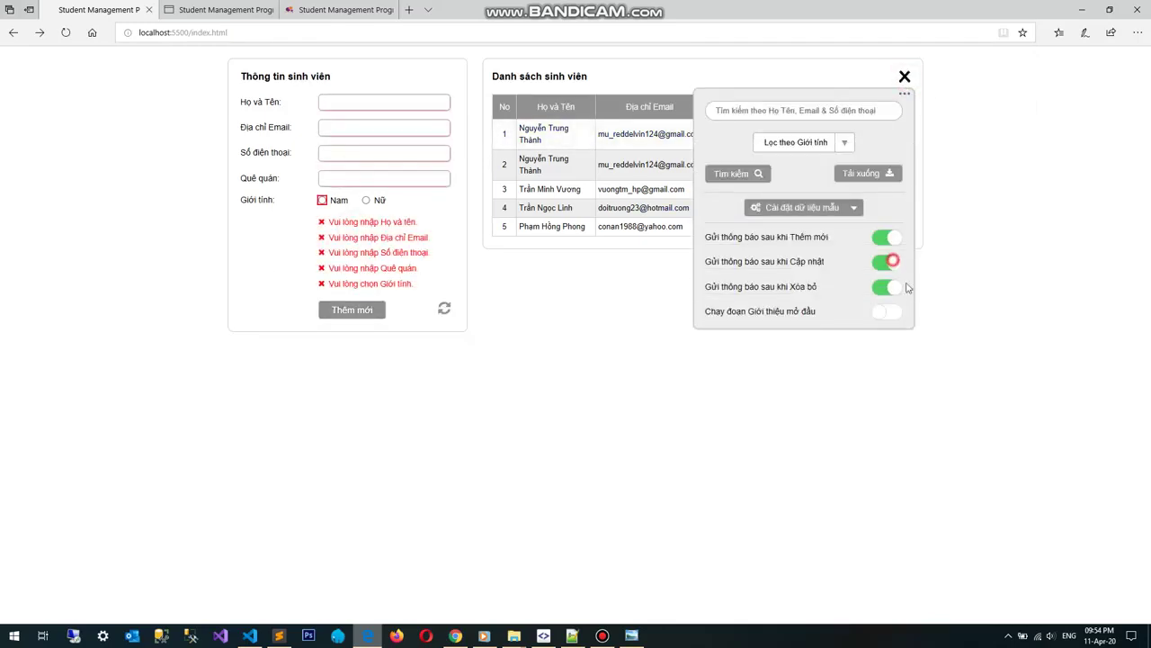
click(887, 262)
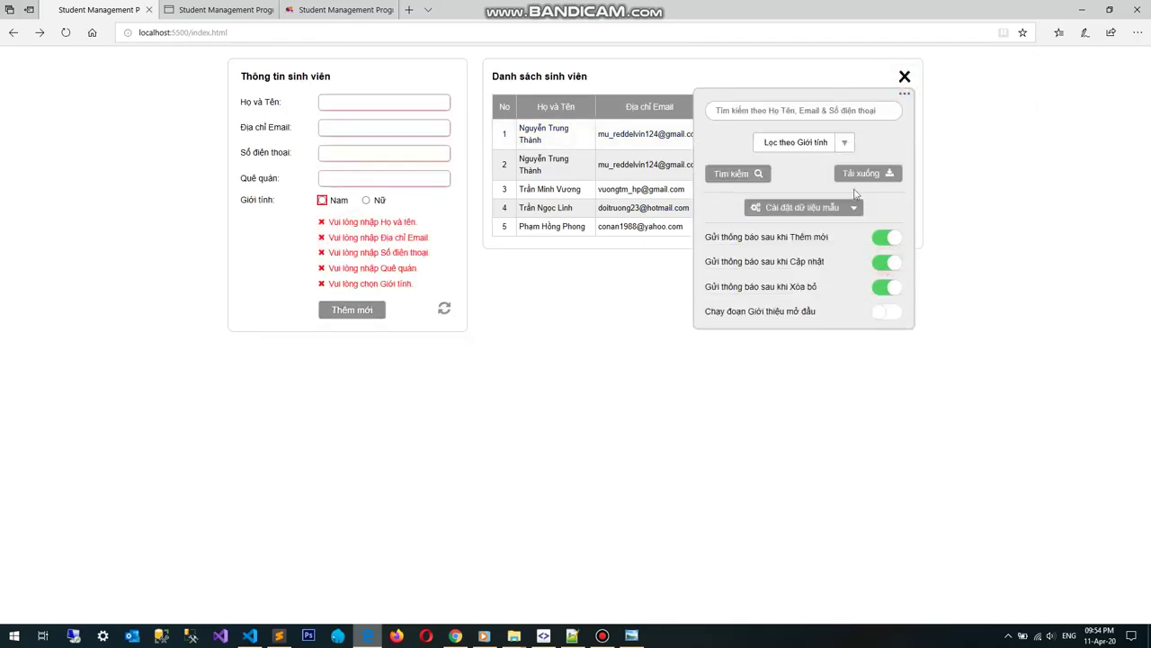
- Generate the 10-student sample list on the localhost page and confirm replacing the existing data
click(805, 209)
click(804, 258)
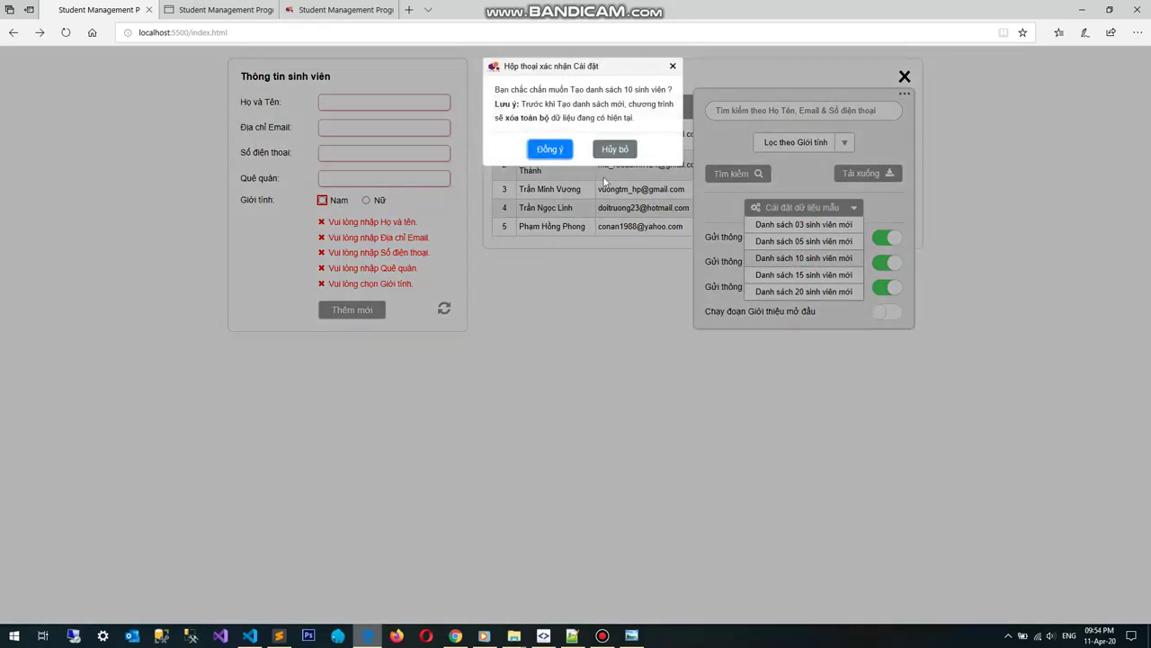
click(550, 150)
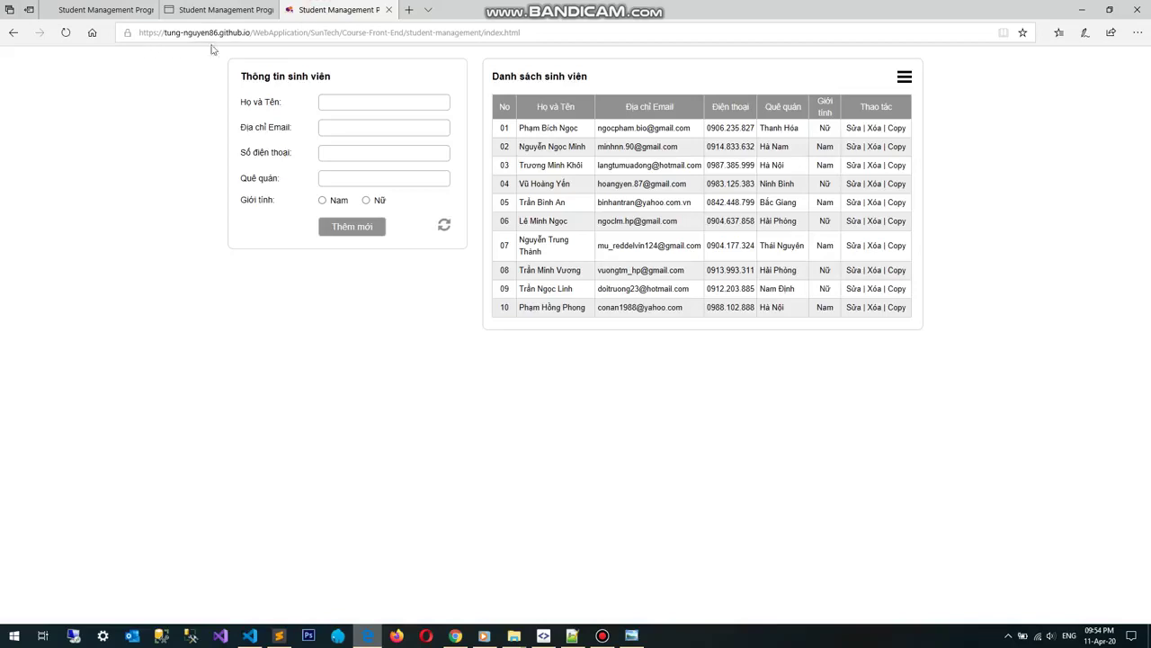
- Compare the addresses of the GitHub-hosted, localhost and local-file copies of the Student Management page by highlighting each one
drag(219, 32, 103, 36)
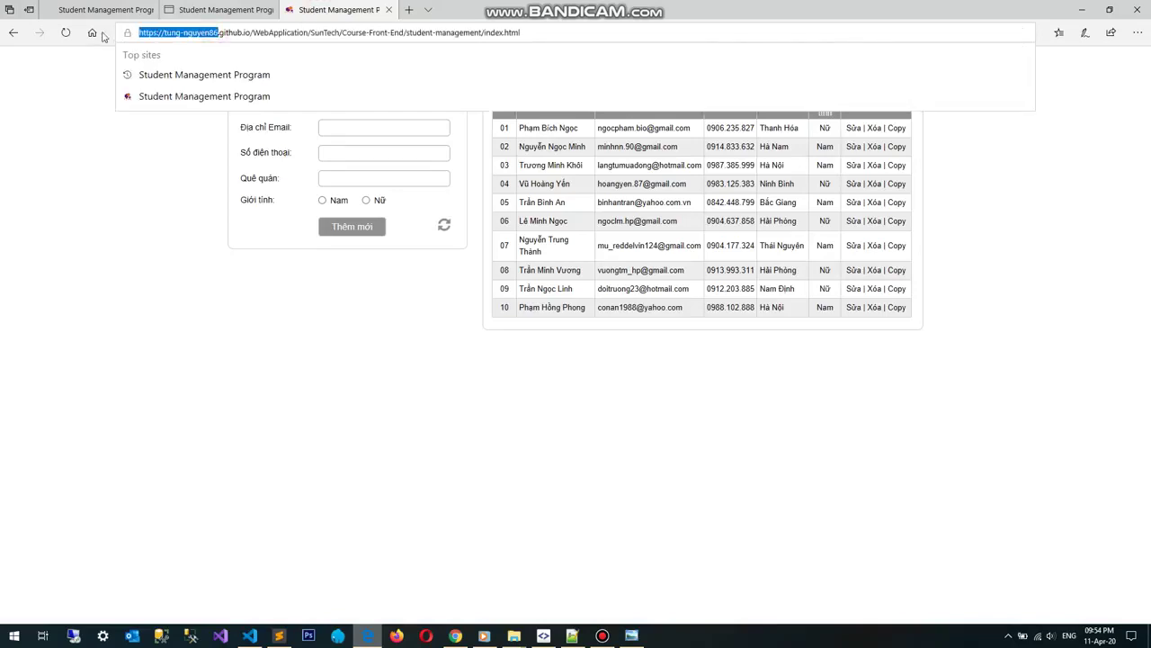
click(104, 9)
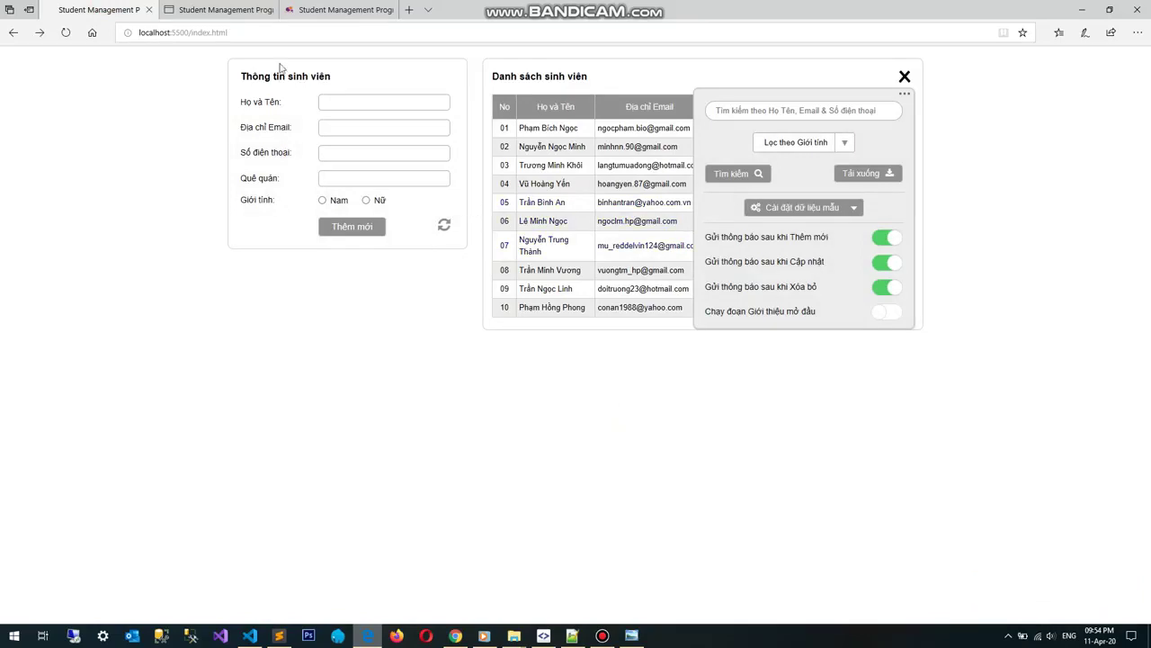
click(184, 33)
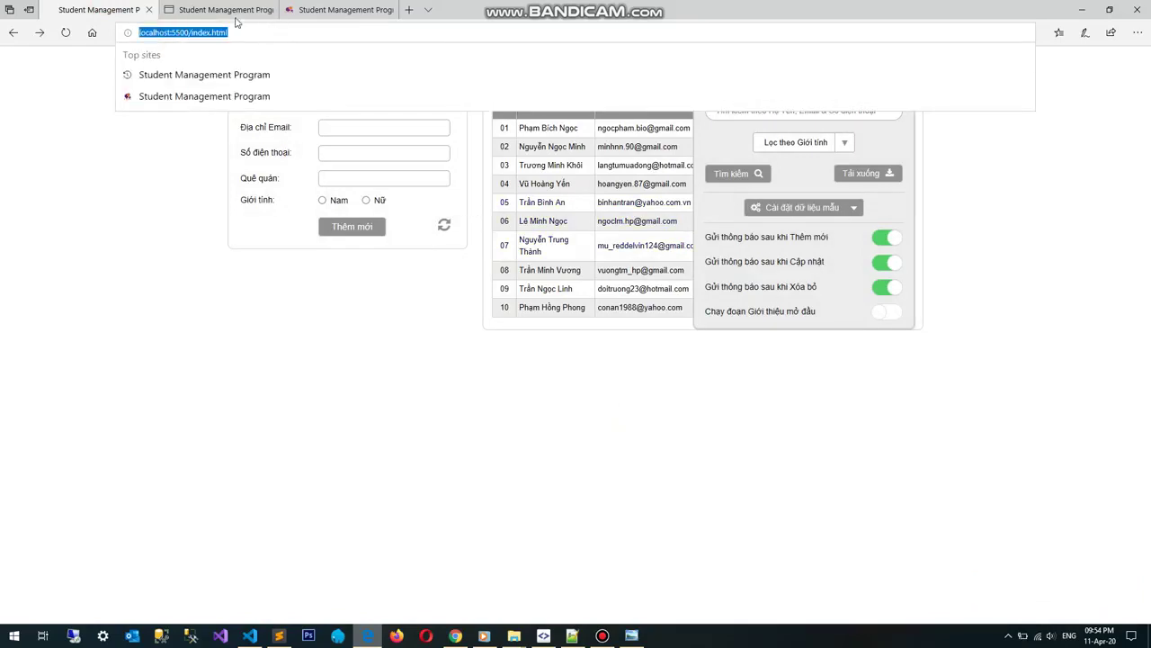
click(160, 31)
click(396, 398)
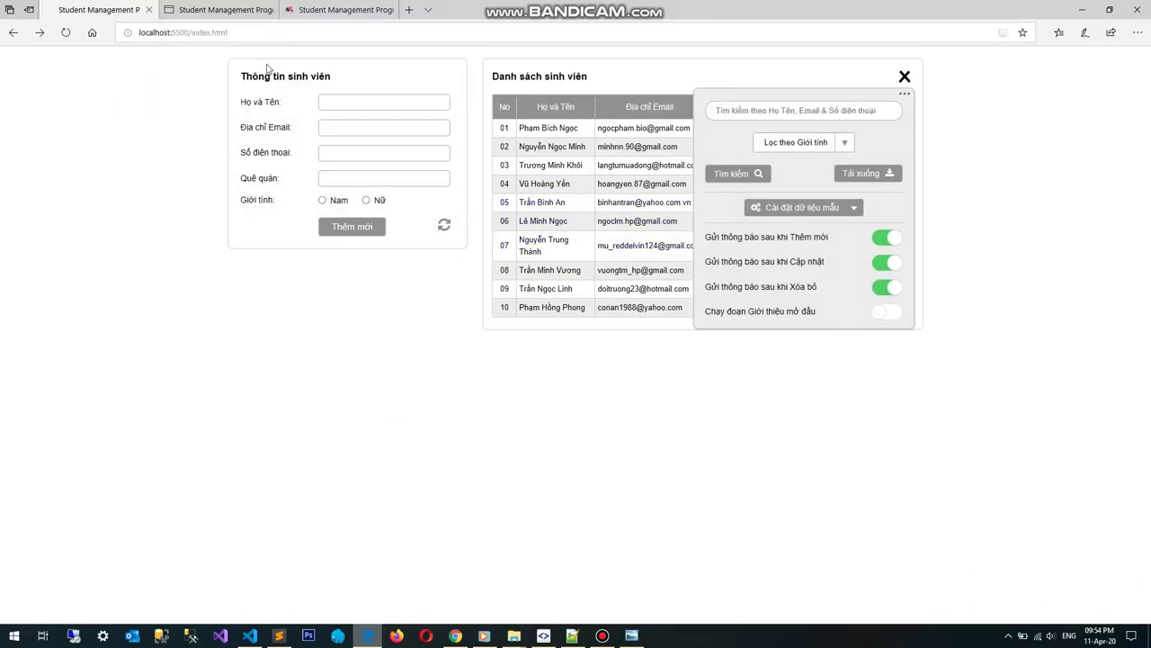
click(241, 13)
click(139, 32)
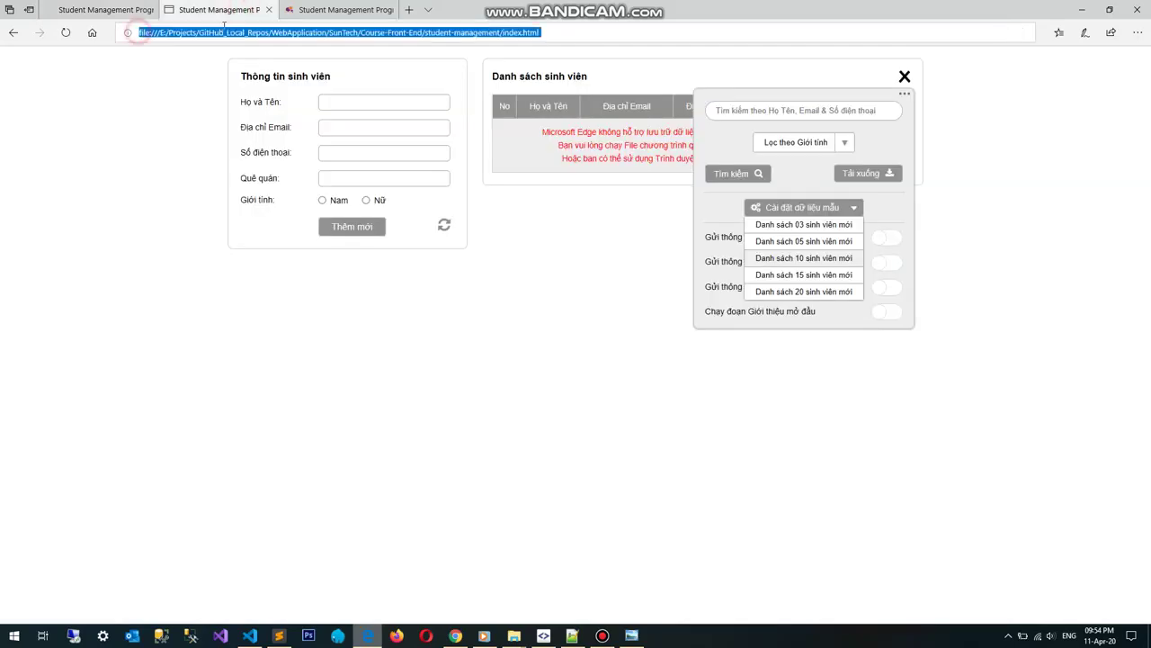
click(398, 387)
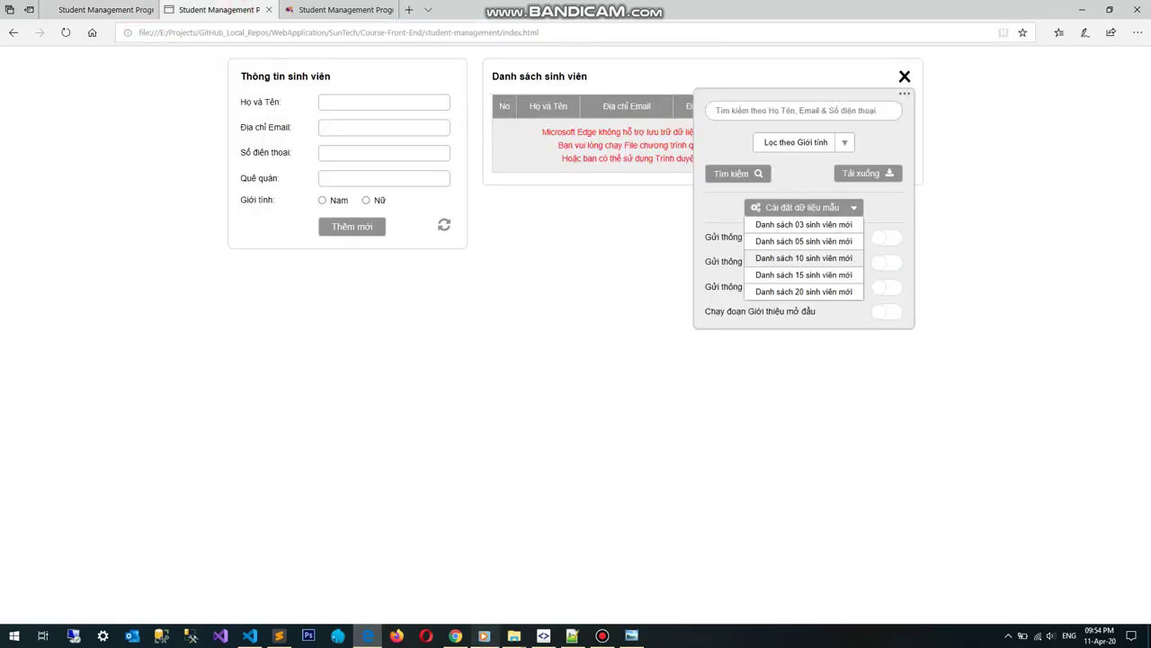
- Switch to Chrome, highlight the local path of Demo_02.html, and view the two GitHub-hosted Student Management pages
click(460, 638)
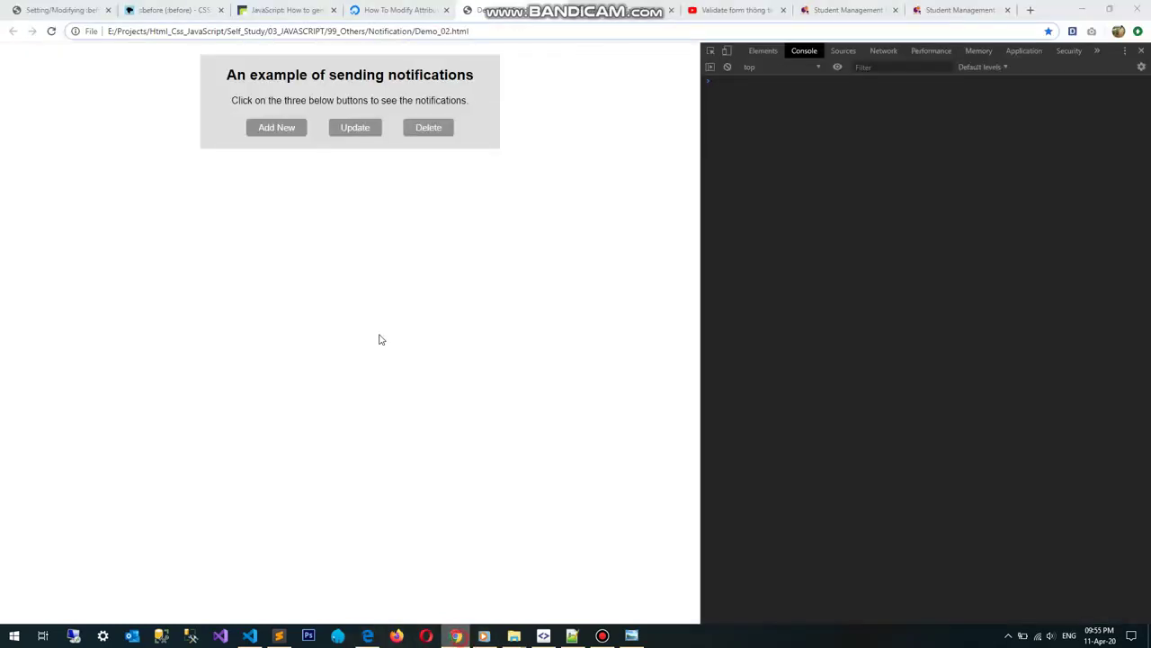
click(119, 32)
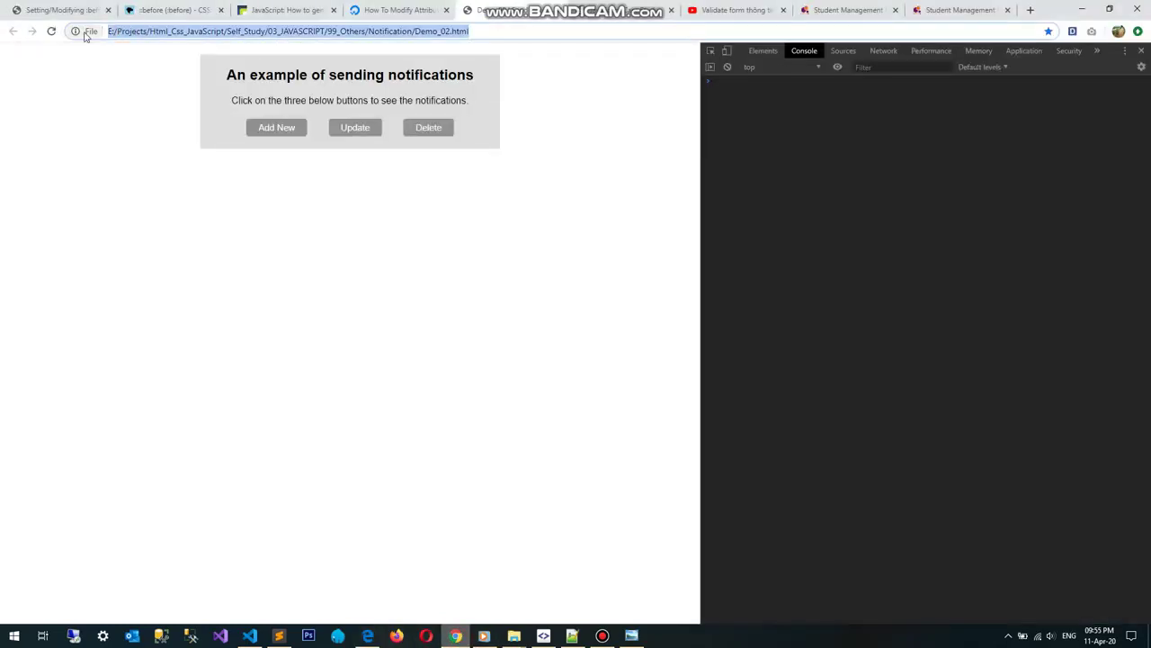
key(Return)
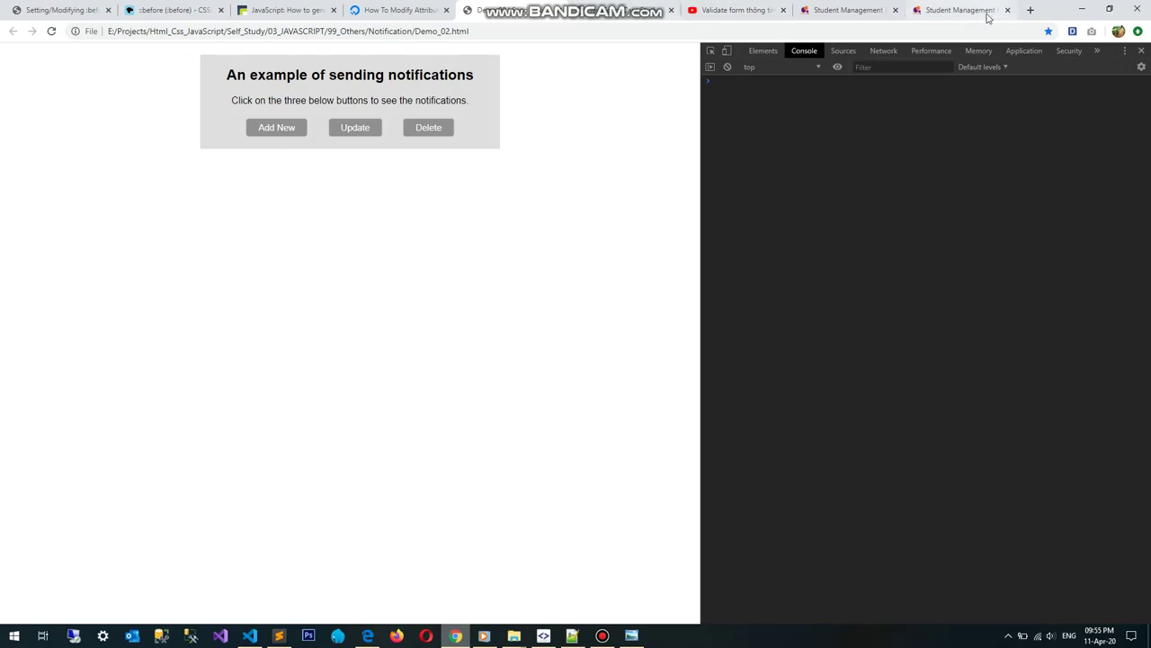
click(845, 10)
click(958, 10)
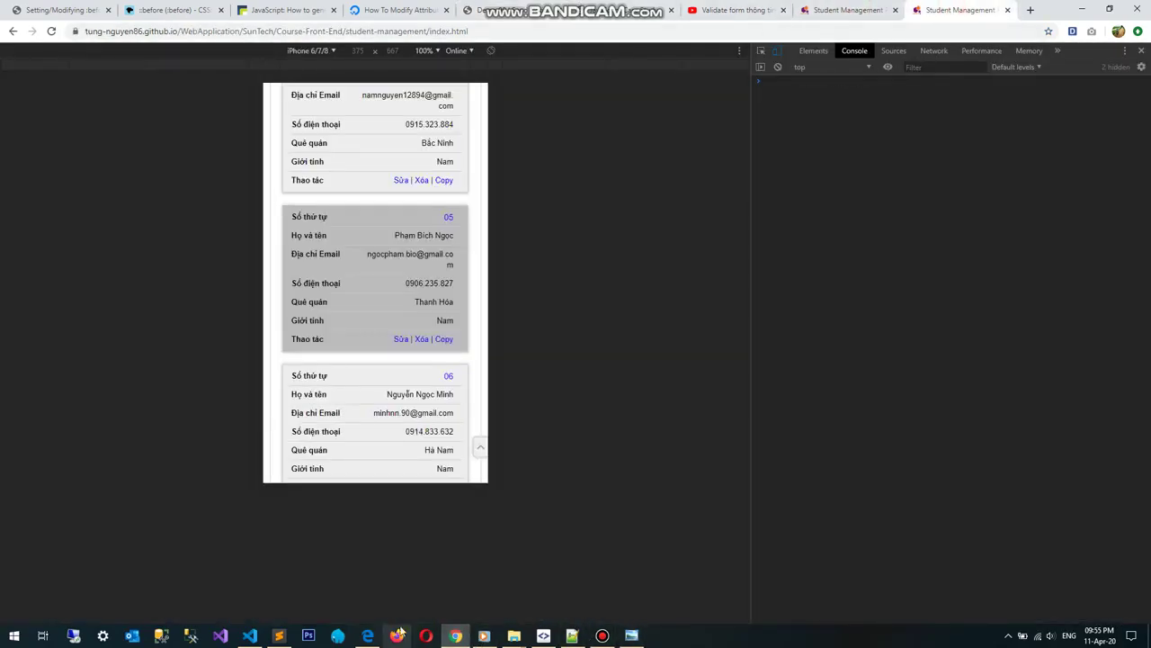
- Switch to Sublime Text, view the functions in synchronize-data.js, and briefly check the Bandicam recorder window
click(279, 635)
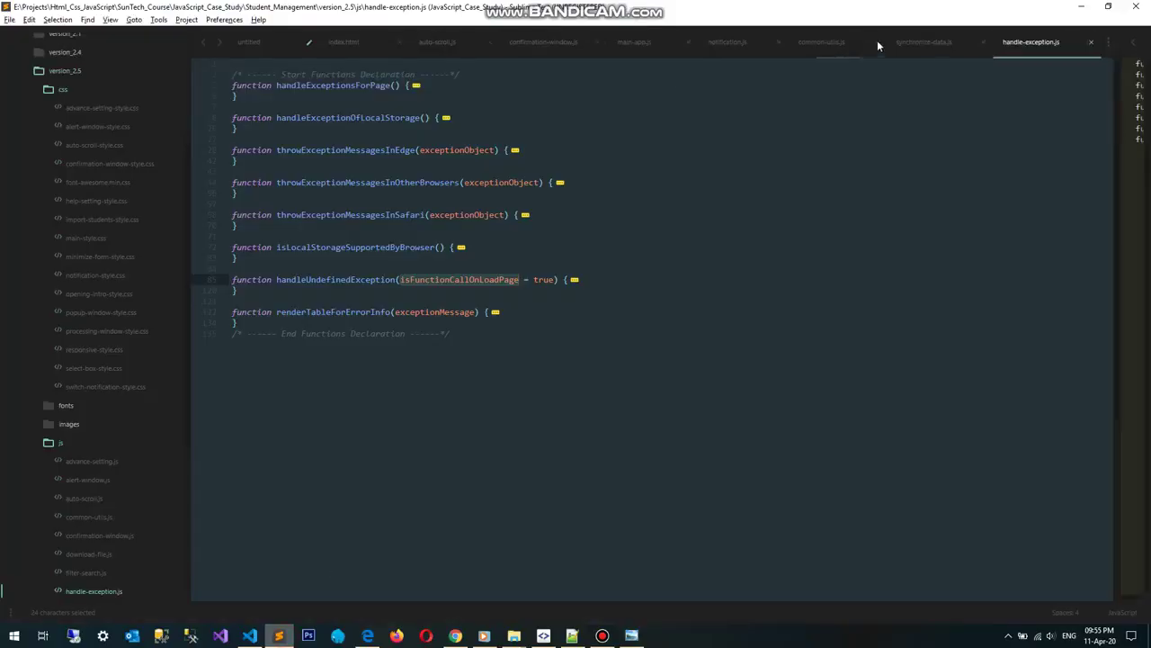
click(935, 41)
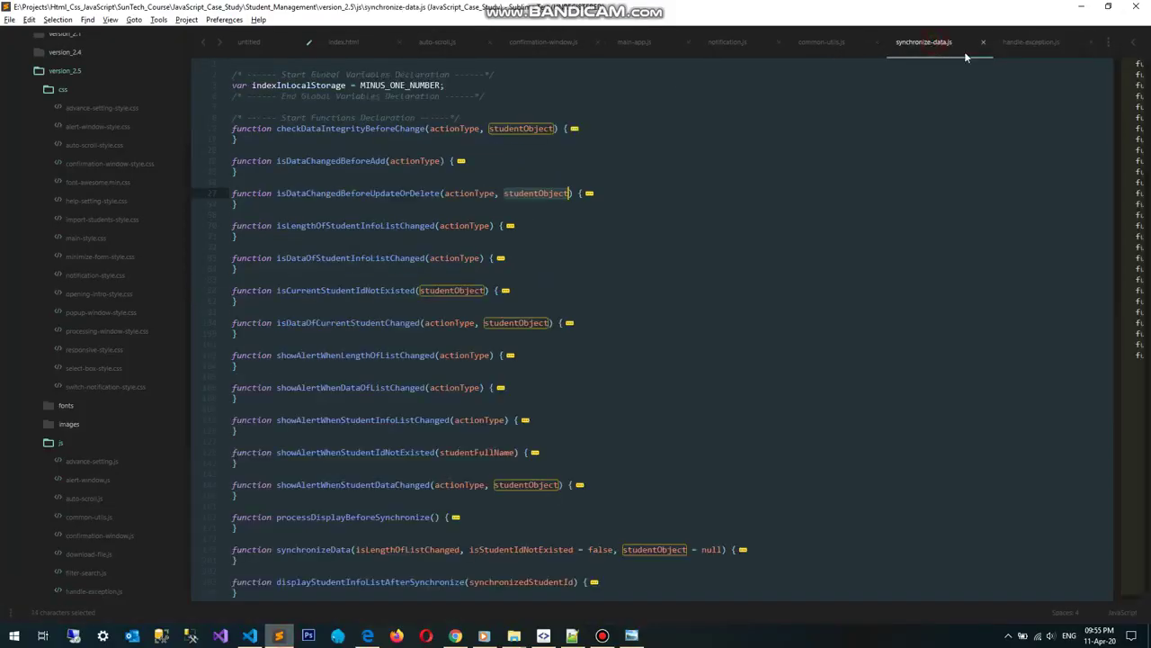
click(604, 637)
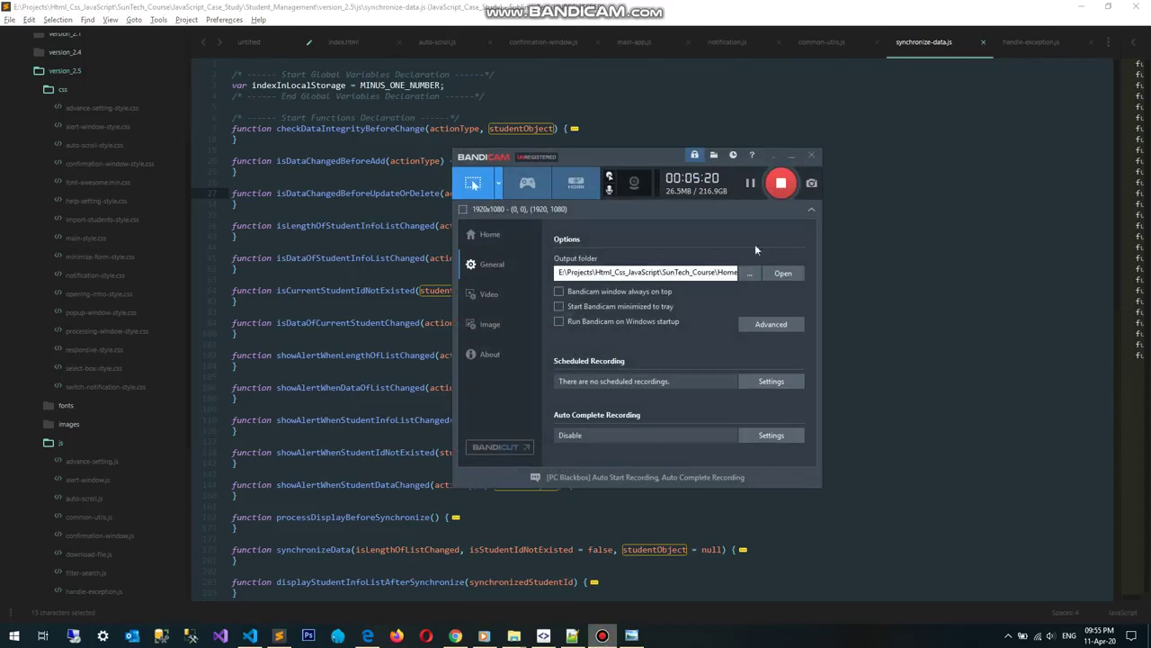
click(792, 154)
- Return to Chrome, turn off the iPhone 6/7/8 device emulation, and widen the page area beside the developer tools
click(1084, 9)
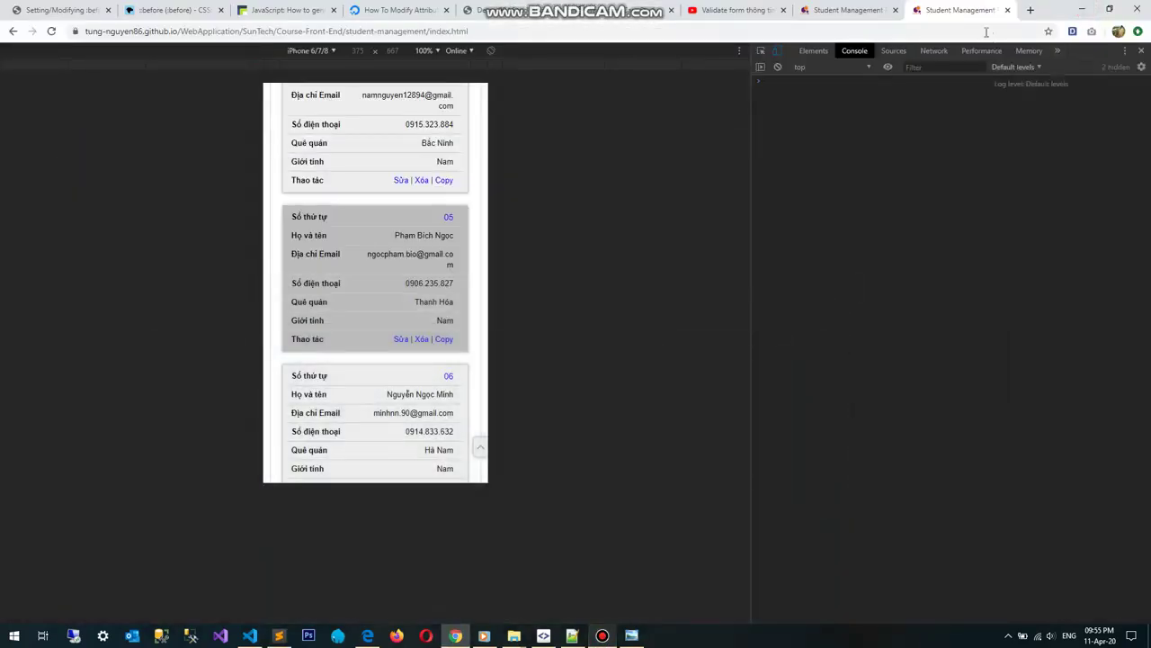
click(777, 51)
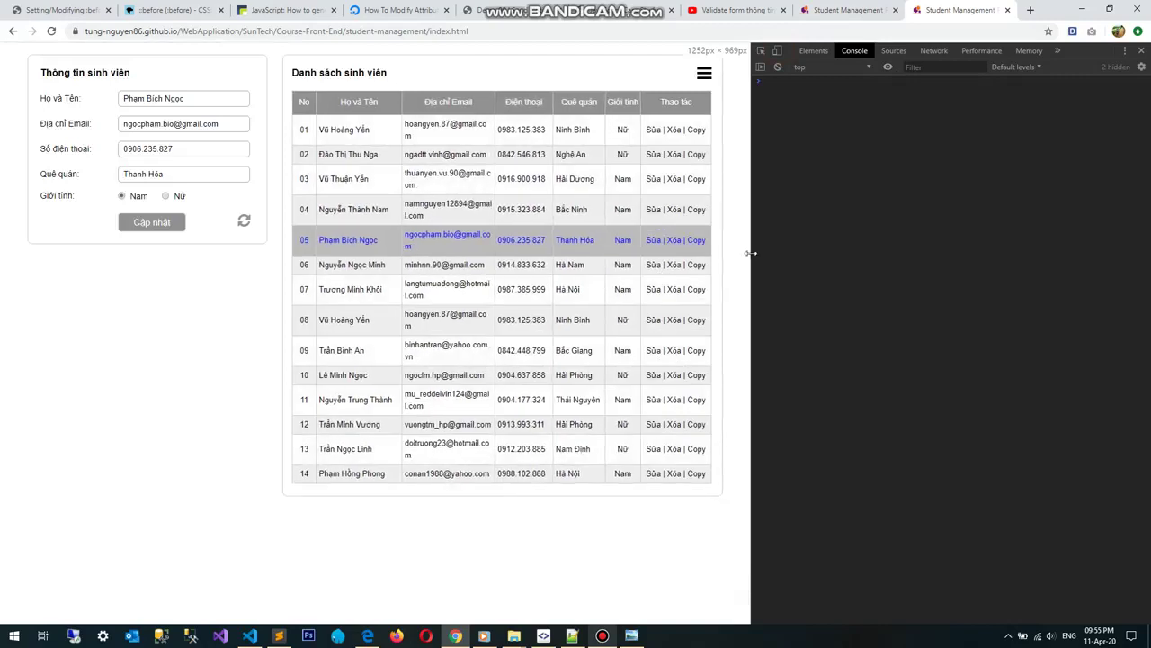
drag(751, 253, 822, 253)
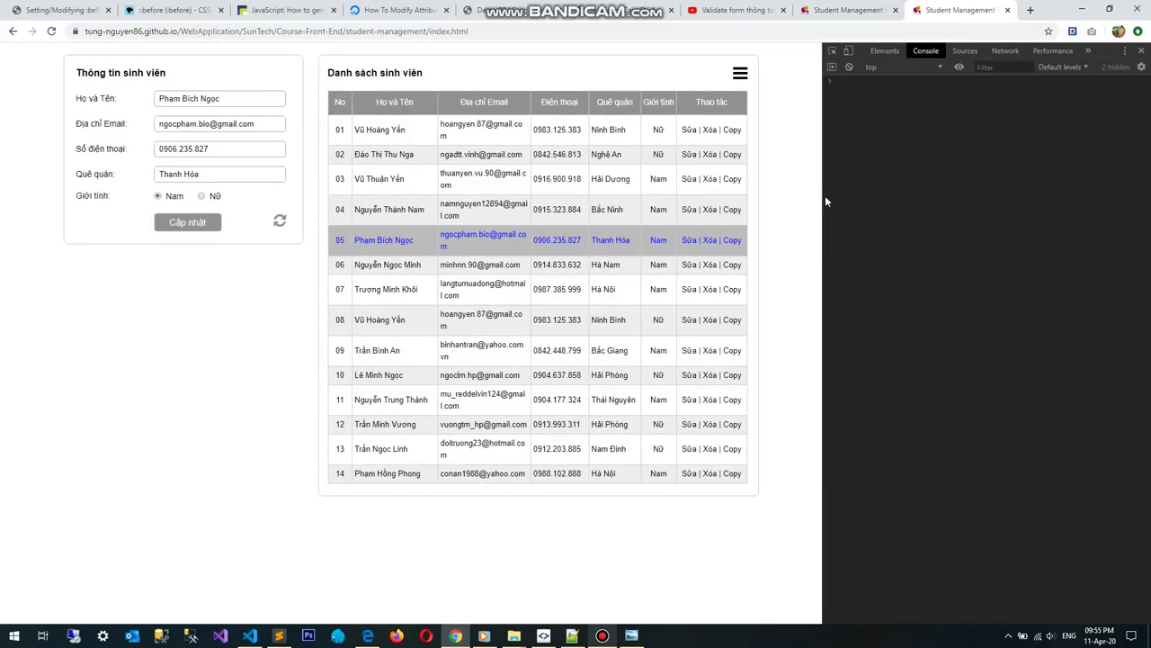
- Compare the two open Student Management pages in Chrome, highlighting the shared address and viewing their student lists
click(853, 11)
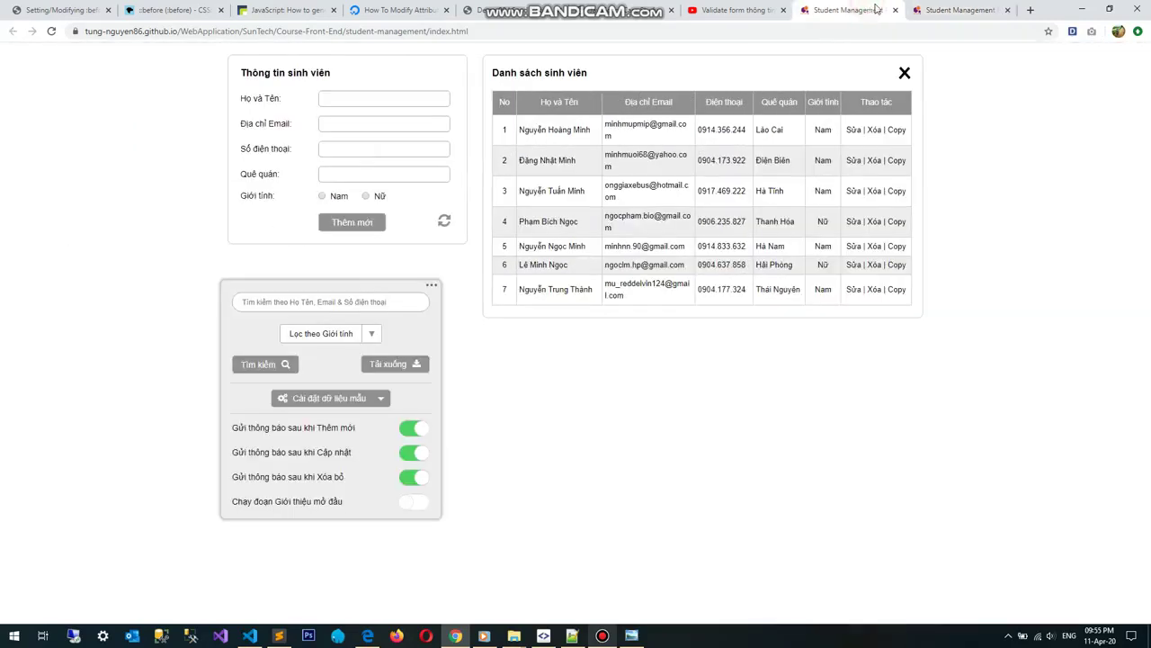
click(942, 14)
key(ctrl+l)
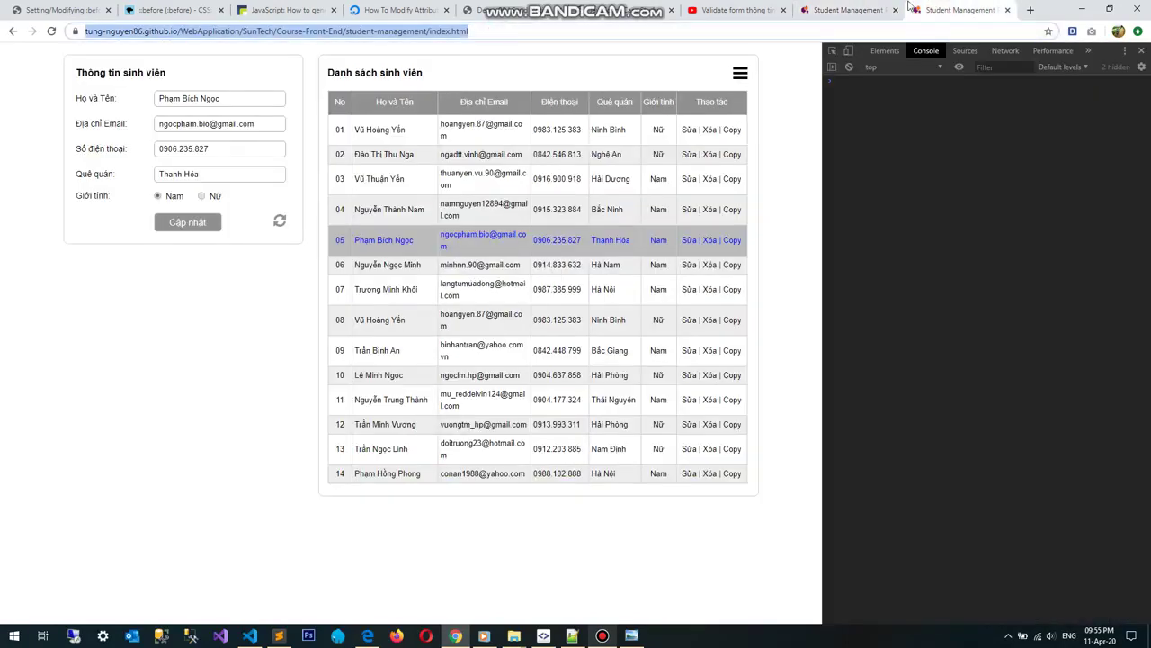
click(862, 11)
key(ctrl+l)
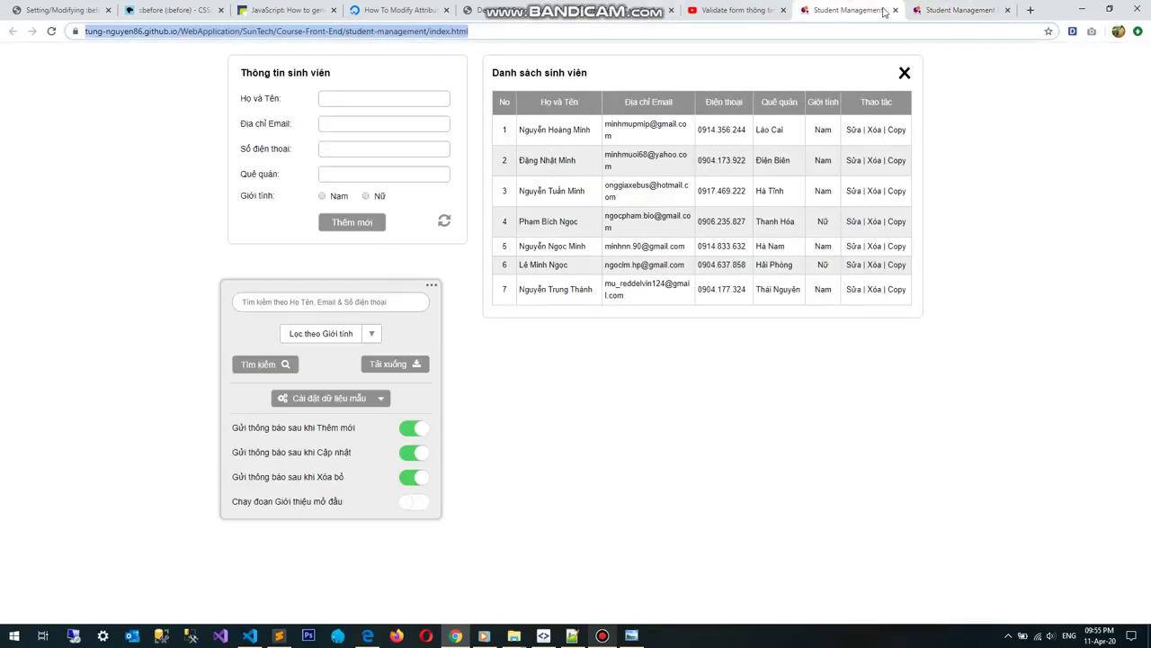
click(933, 11)
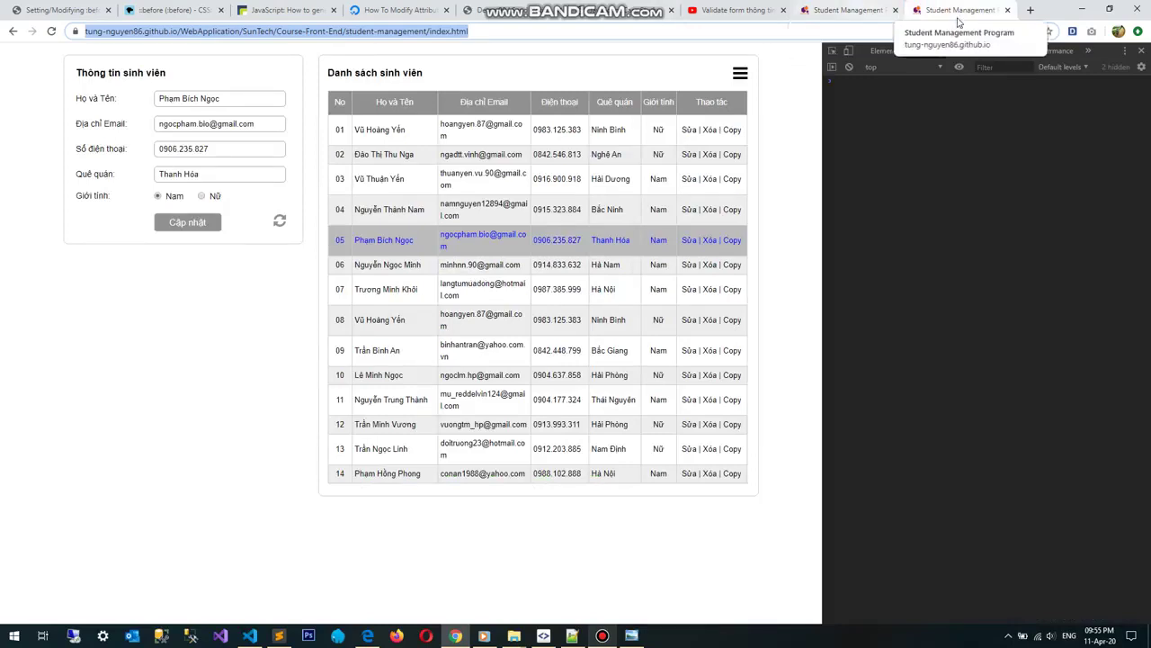
click(818, 16)
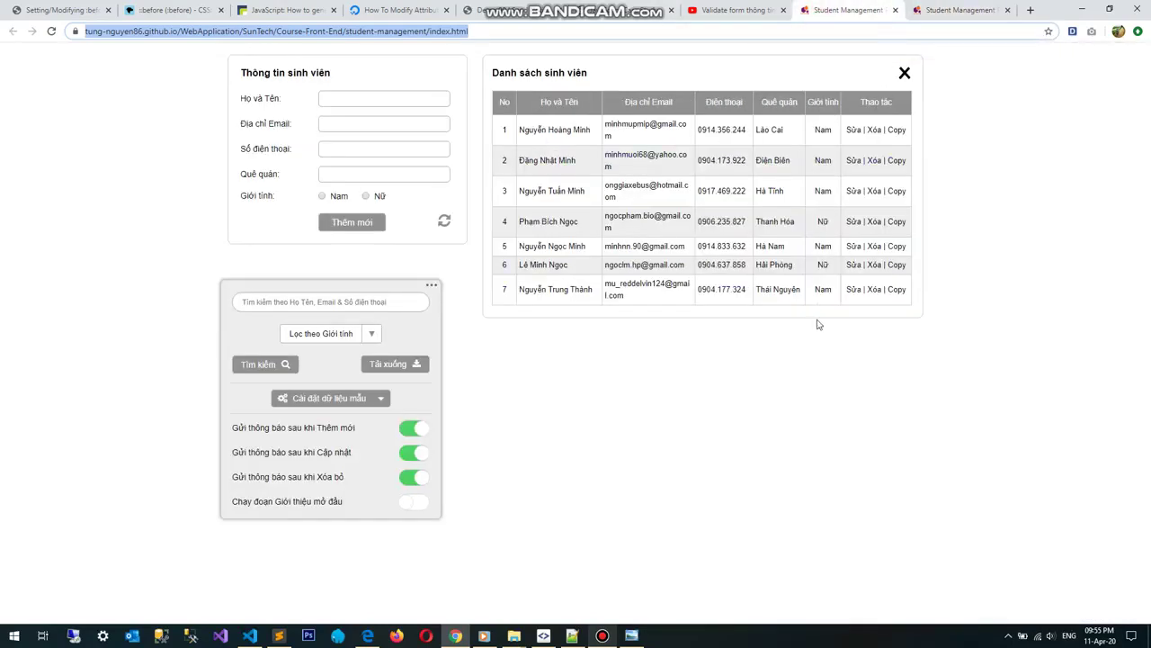
click(532, 34)
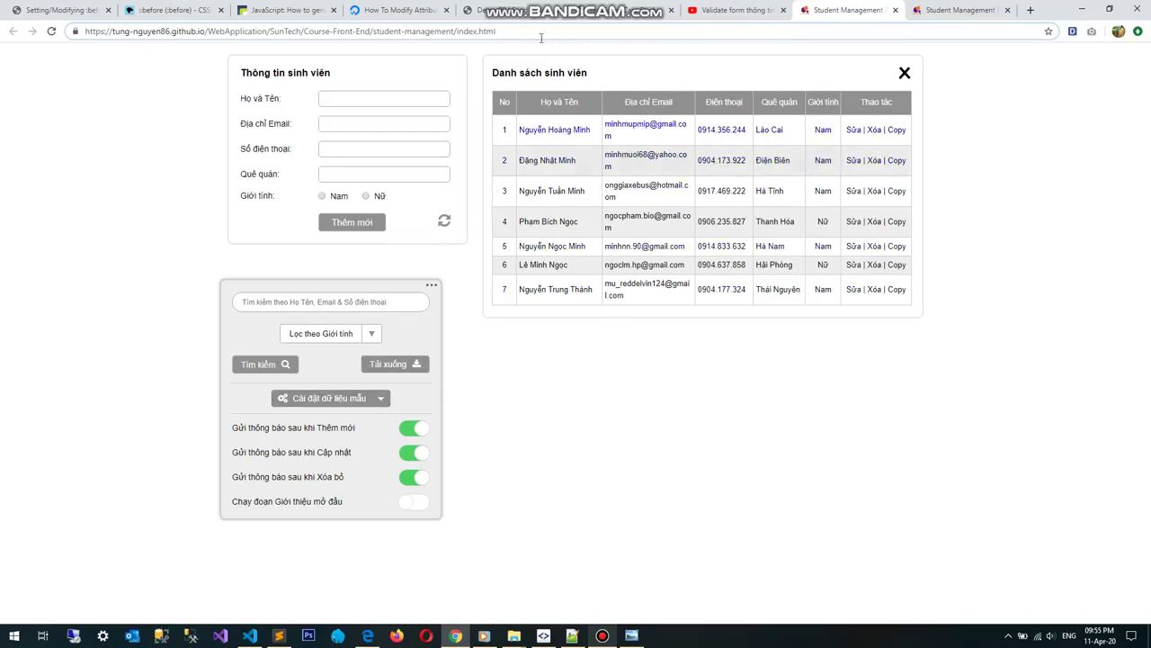
- Reload both Student Management pages to refresh their student lists
click(52, 31)
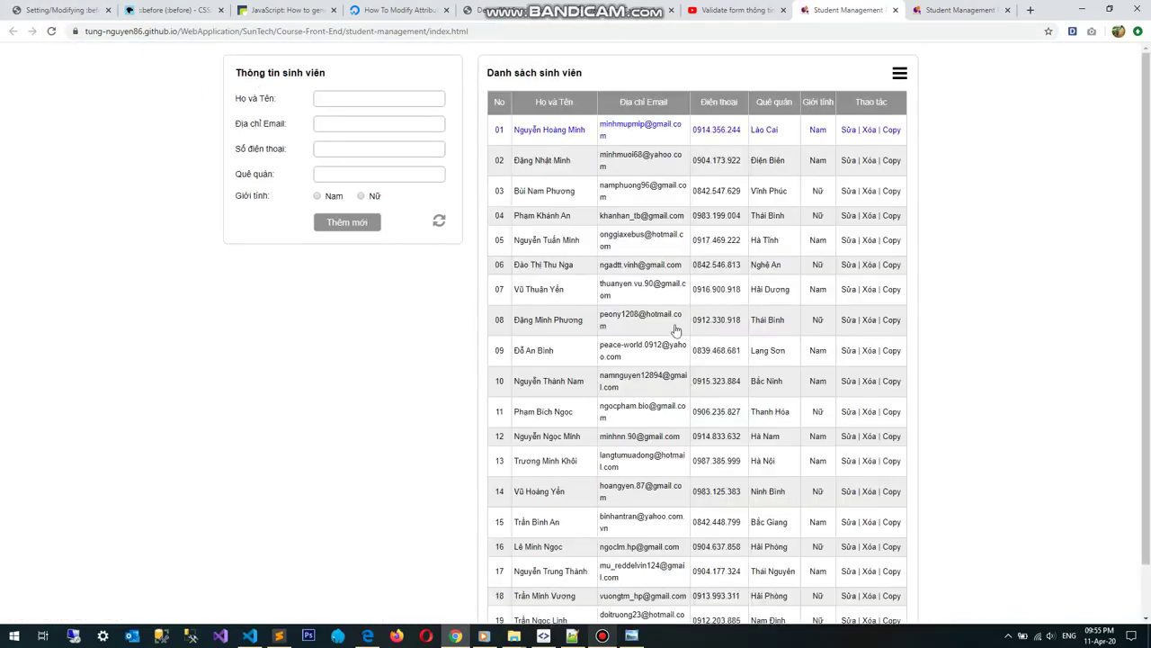
scroll(675, 333, down, 1)
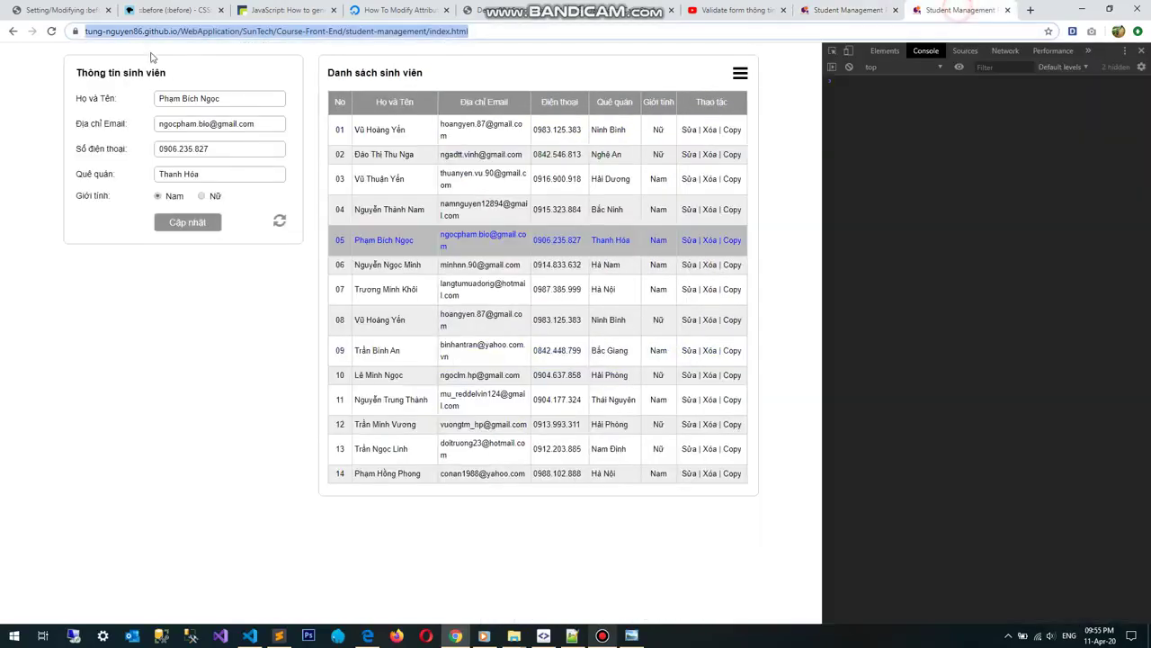
click(51, 31)
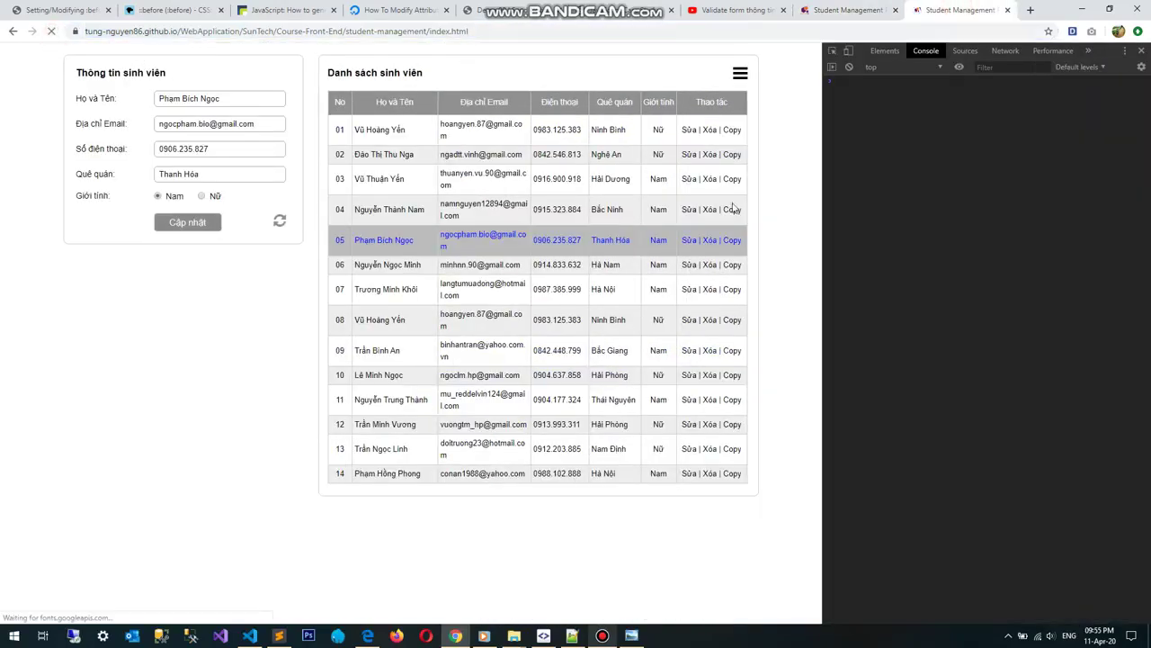
- Switch to the first Student Management page, delete the student in row 02, and confirm the deletion
click(856, 11)
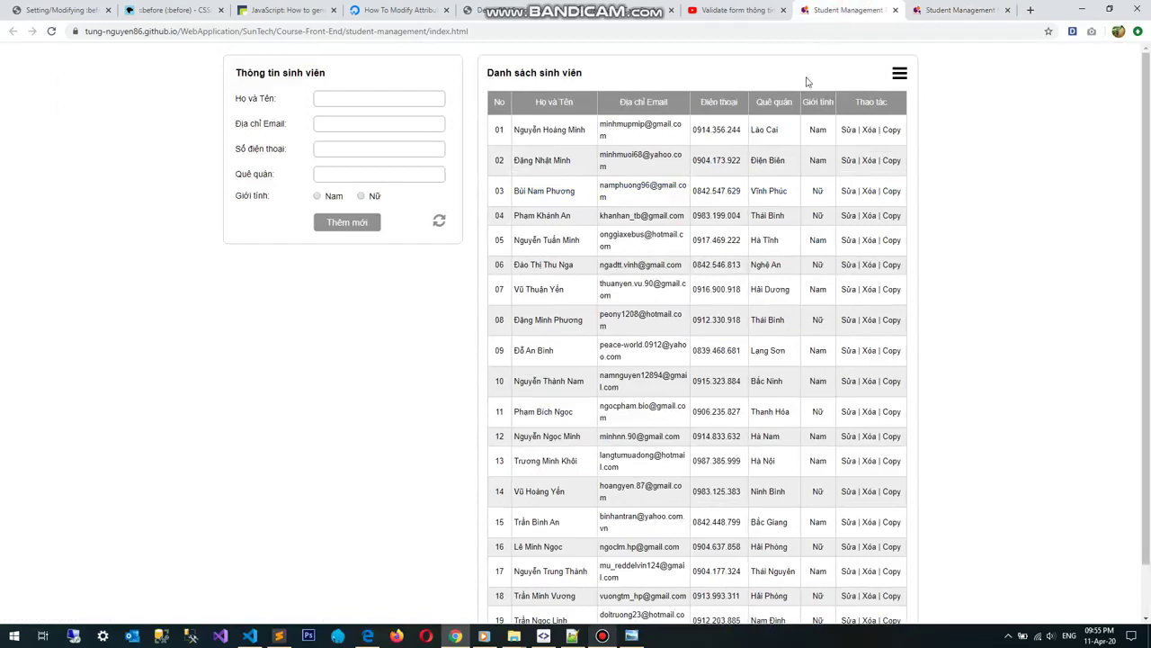
click(869, 160)
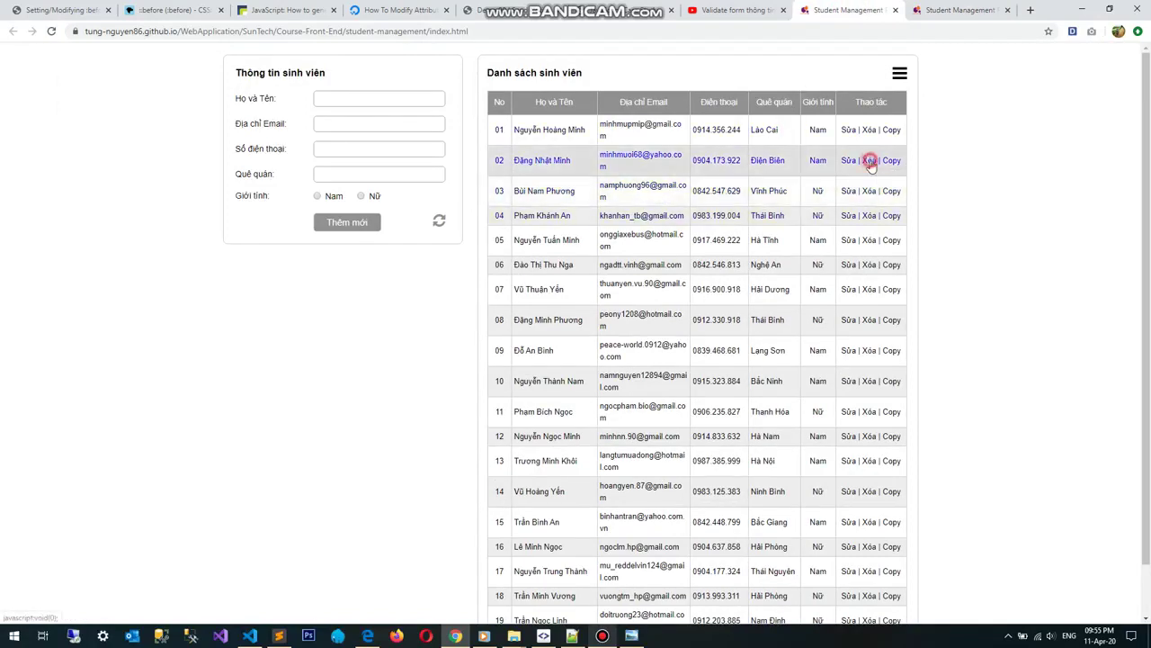
click(546, 133)
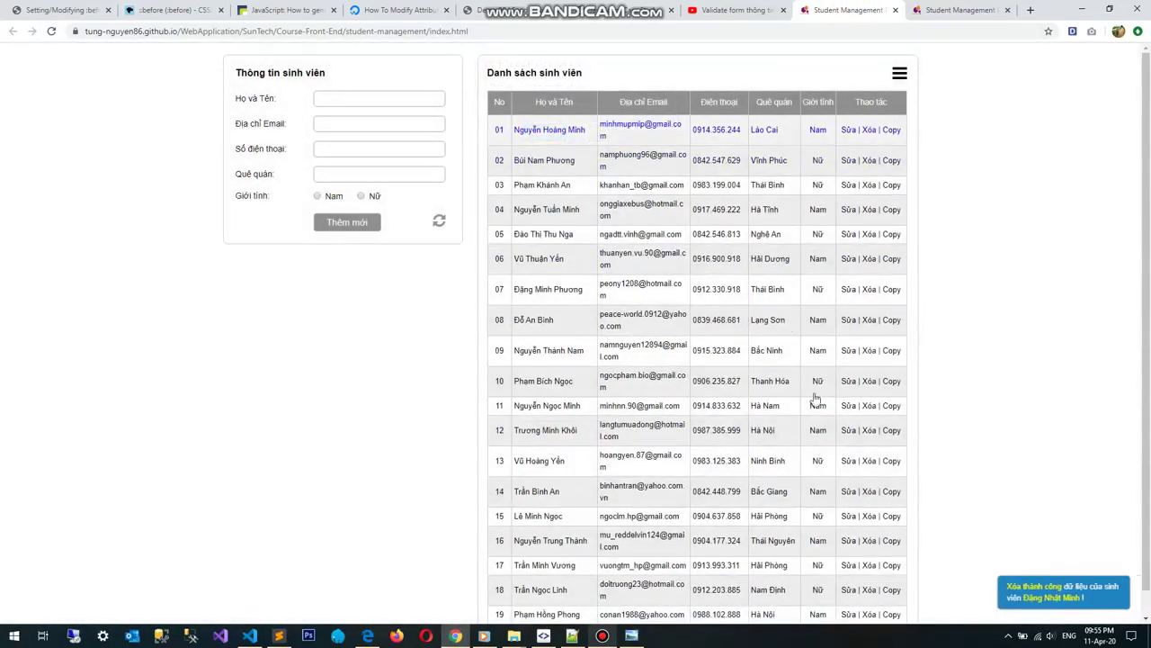
- Switch to the second Student Management page and examine whether its student list still contains the record deleted in the other page
click(946, 11)
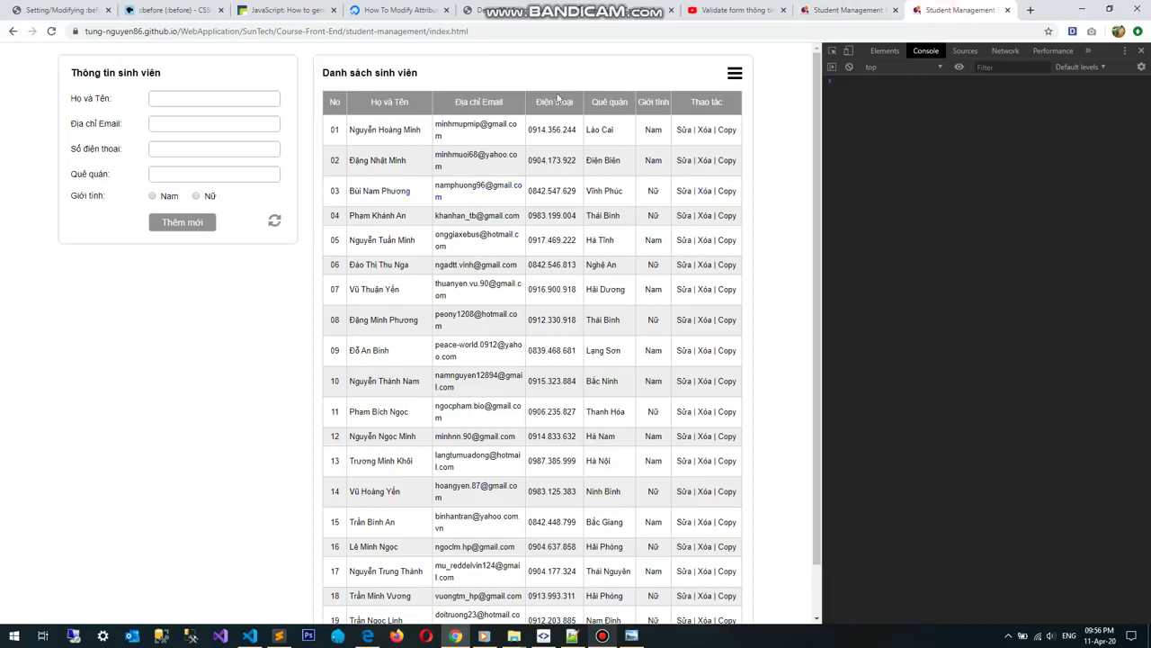
scroll(309, 458, down, 1)
scroll(362, 489, up, 1)
scroll(365, 467, down, 1)
scroll(365, 468, down, 1)
scroll(370, 463, up, 1)
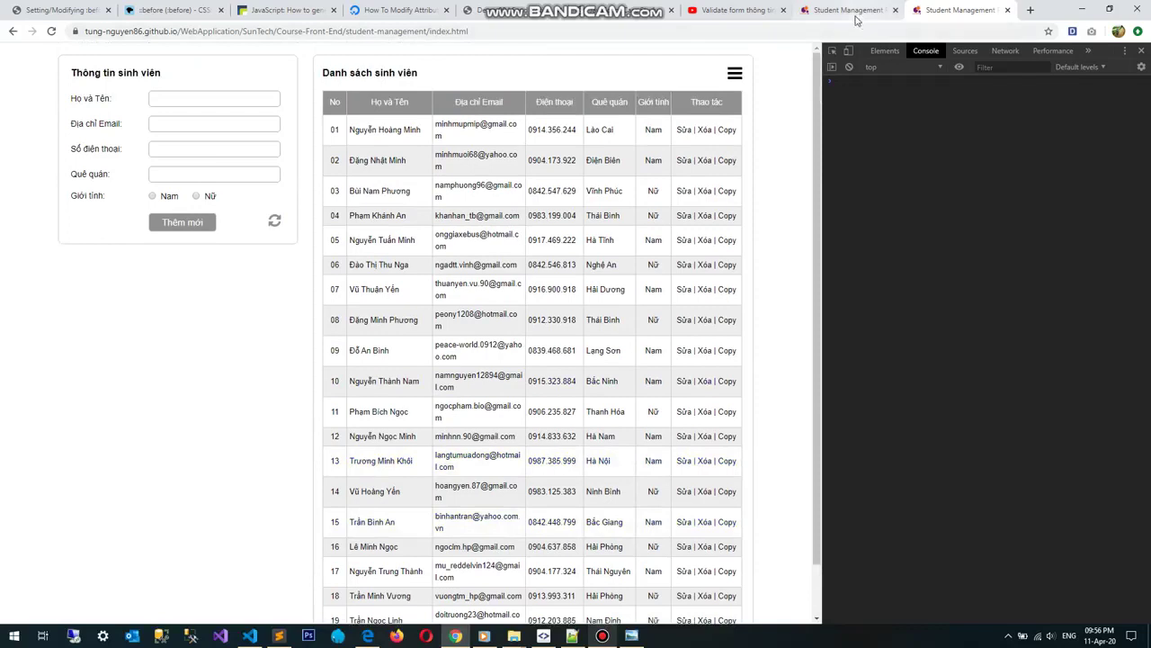
scroll(406, 332, down, 1)
scroll(419, 311, up, 1)
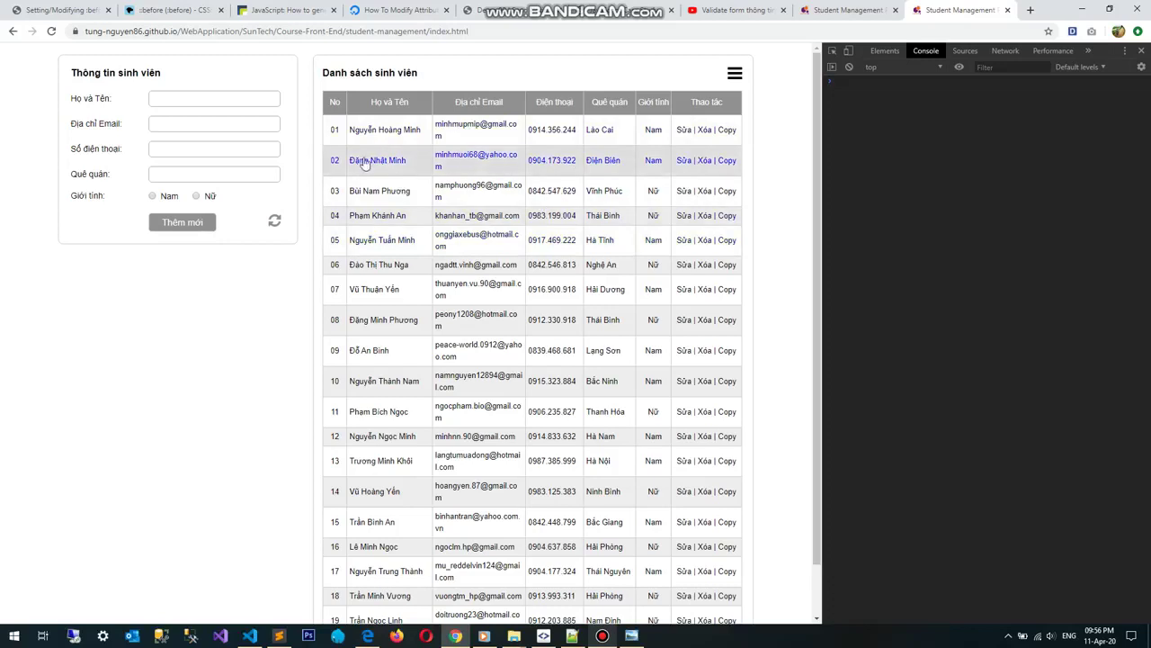
- Load the student in row 02 into the edit form of the second page and look through the student list
click(685, 160)
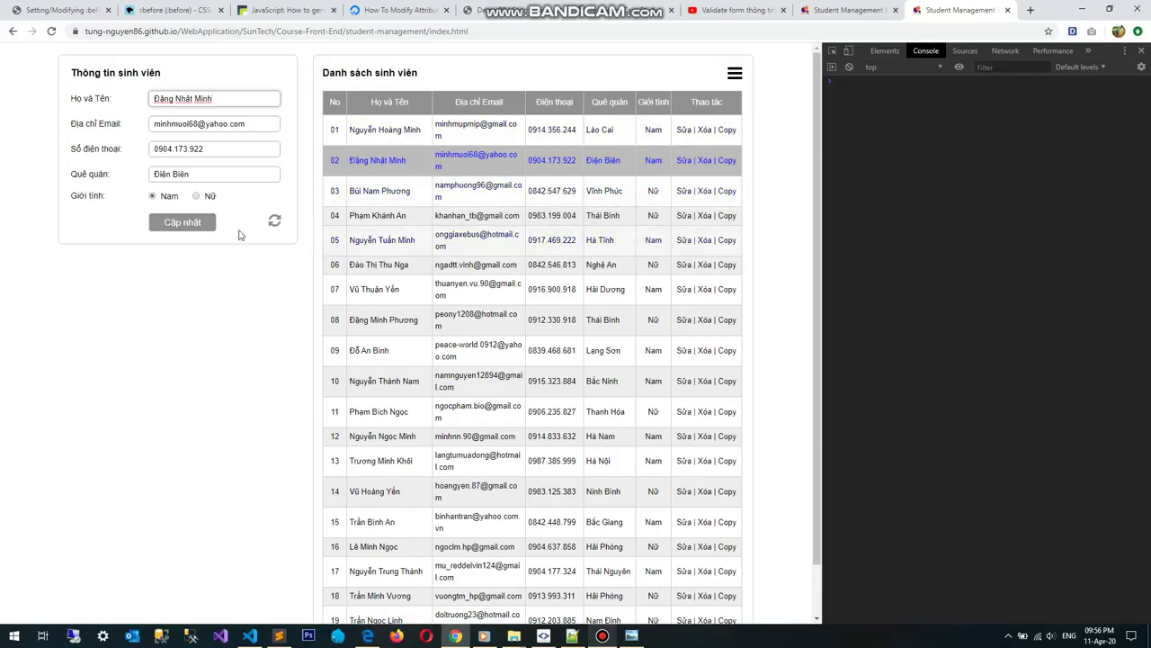
scroll(541, 340, down, 1)
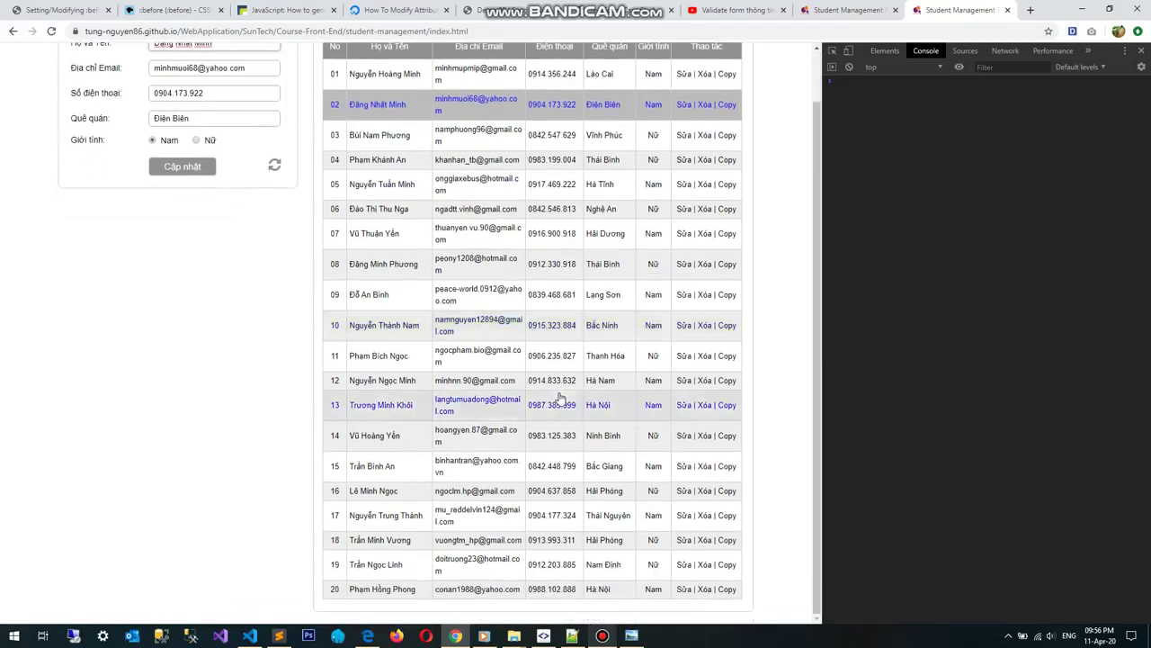
scroll(555, 399, up, 1)
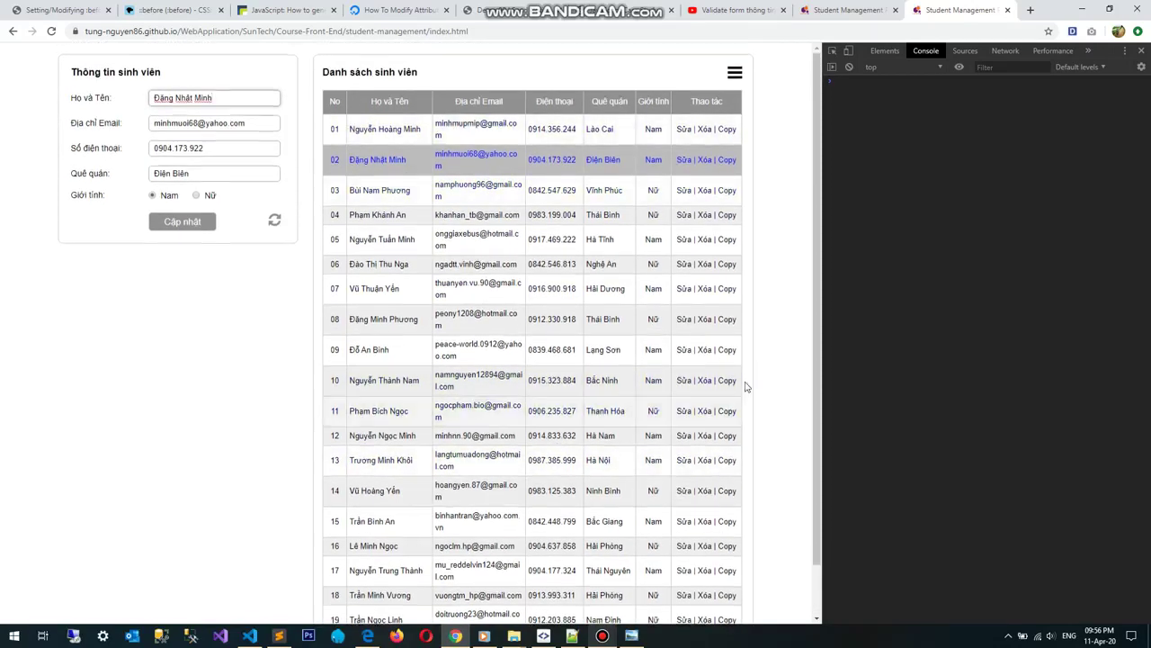
scroll(747, 387, down, 1)
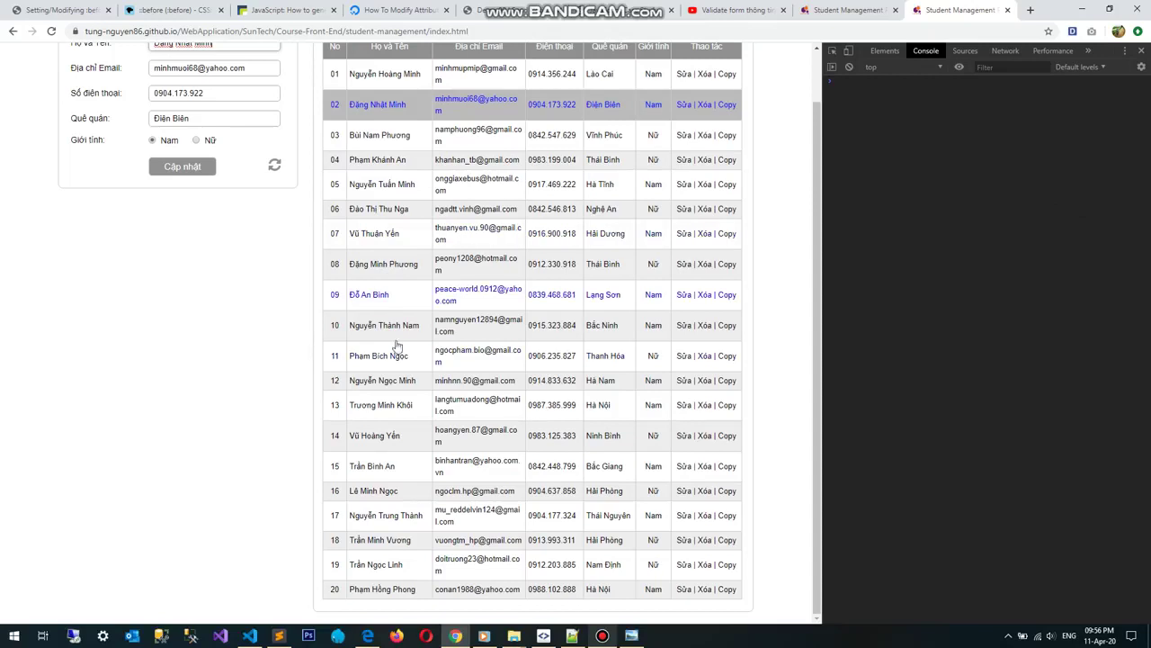
scroll(396, 346, up, 1)
- Compare with the first page's list, slightly widen the second page's area, and try to update the student in row 02 there
click(859, 10)
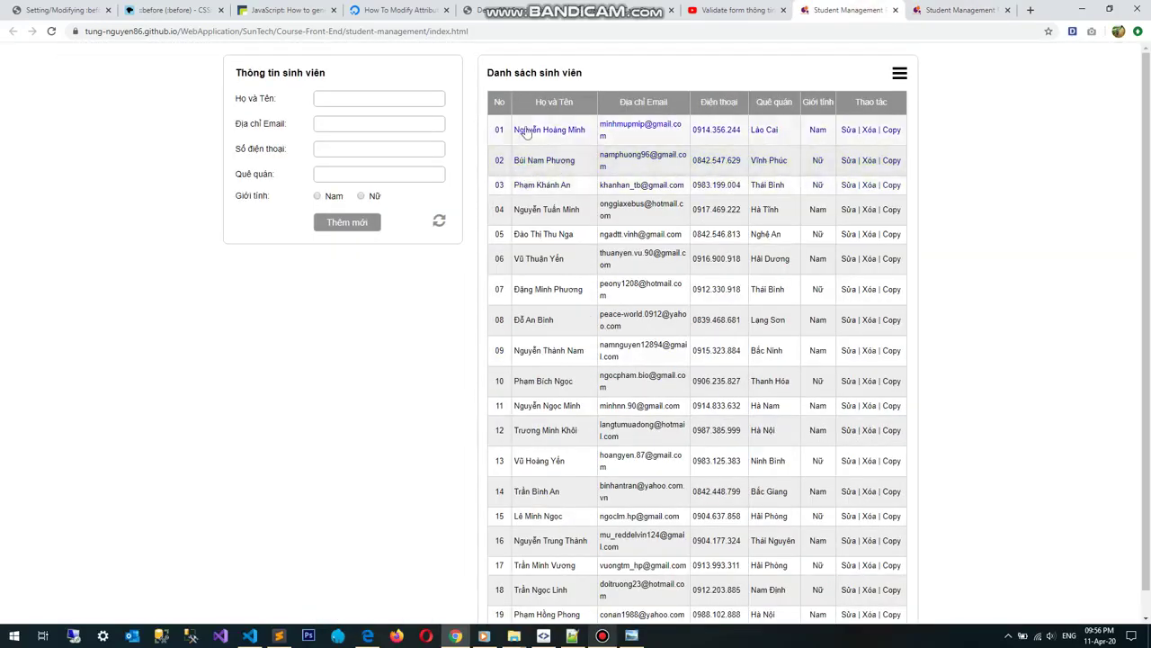
click(958, 10)
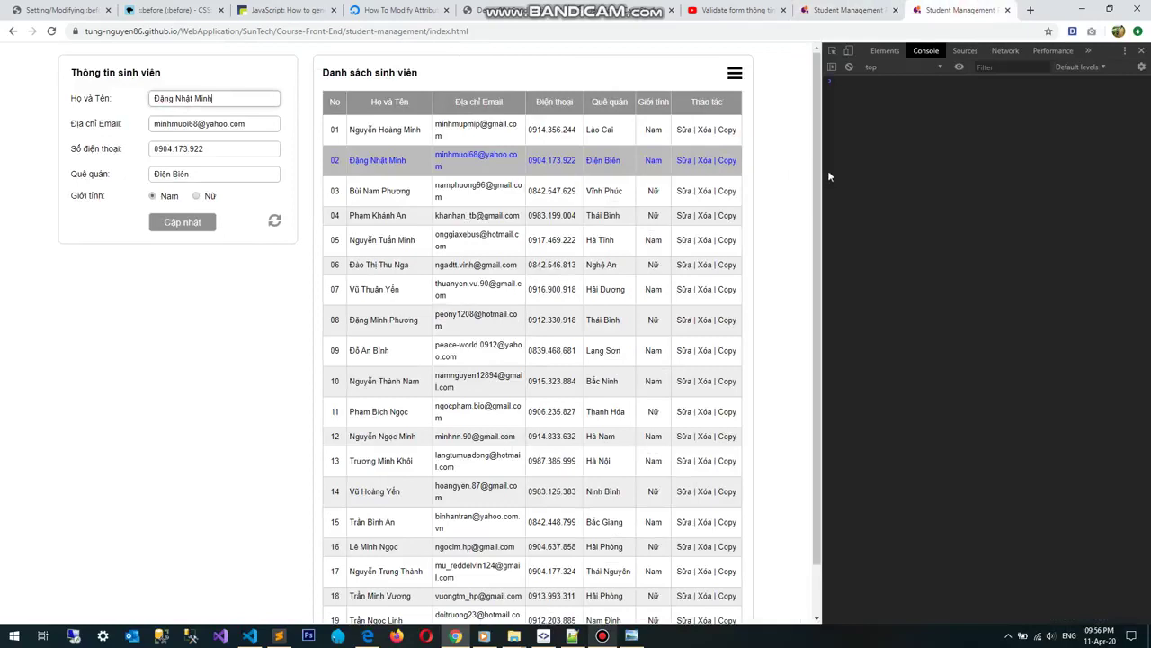
drag(829, 169, 838, 170)
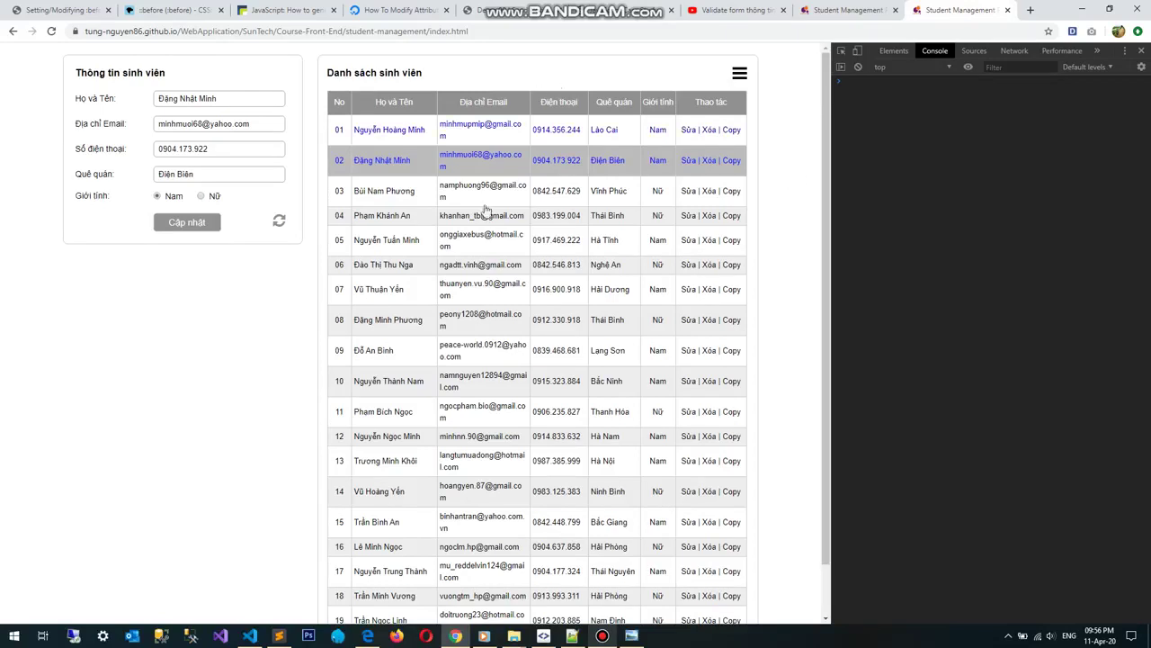
click(188, 222)
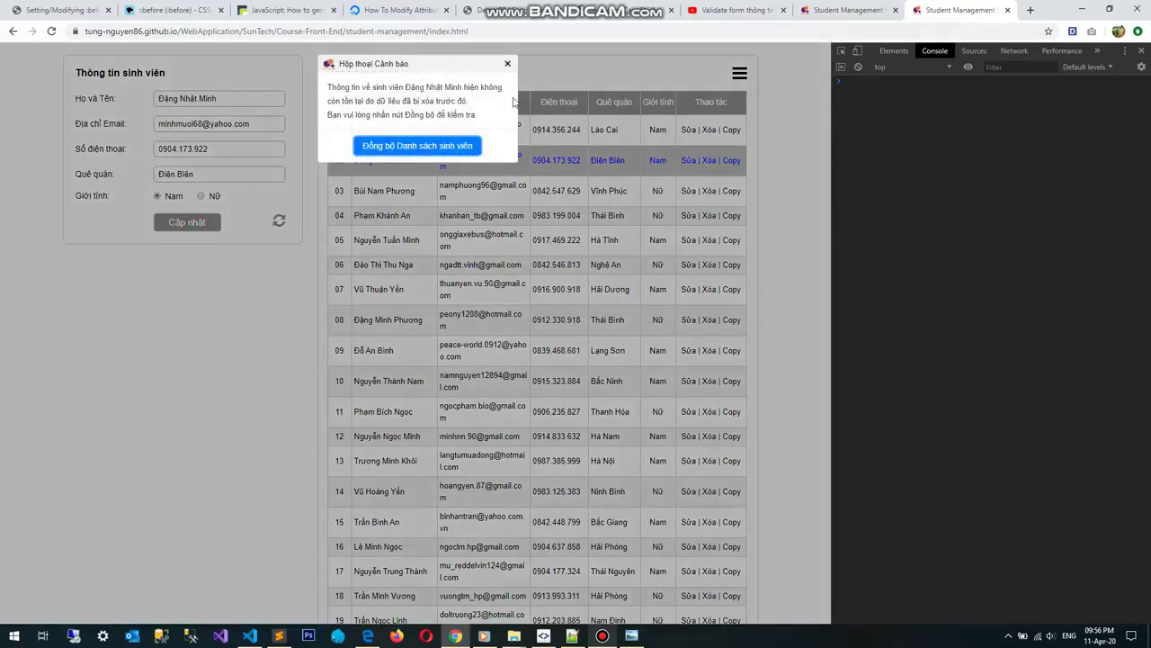
- Switch to Sublime Text and look through the functions in synchronize-data.js
click(281, 636)
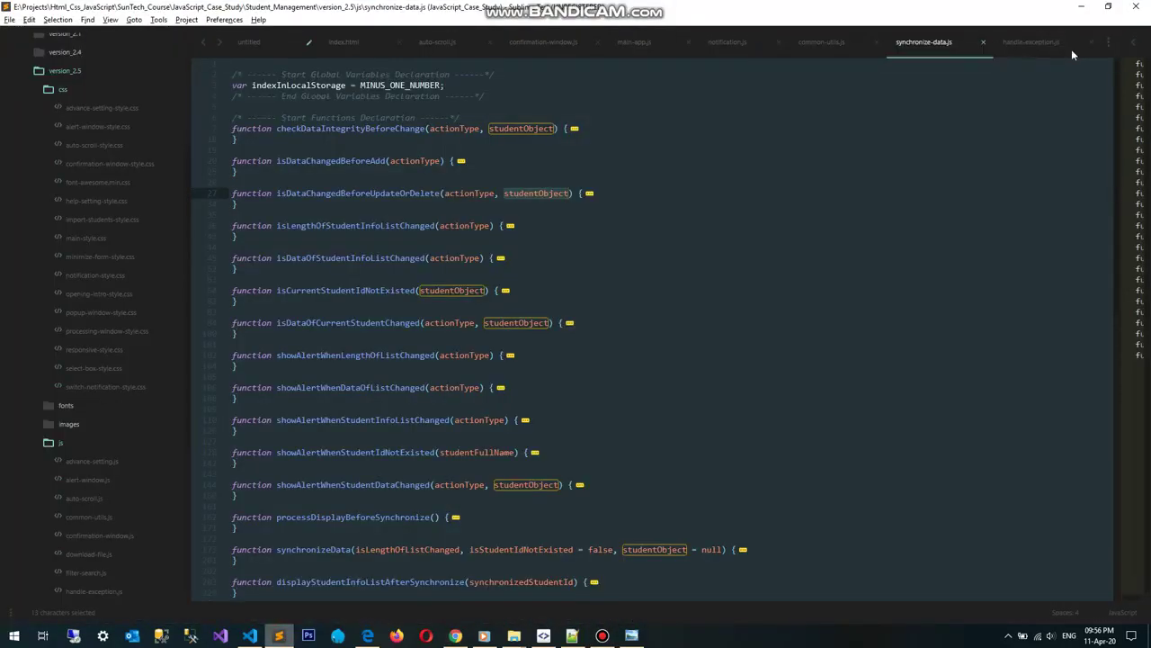
scroll(495, 392, down, 6)
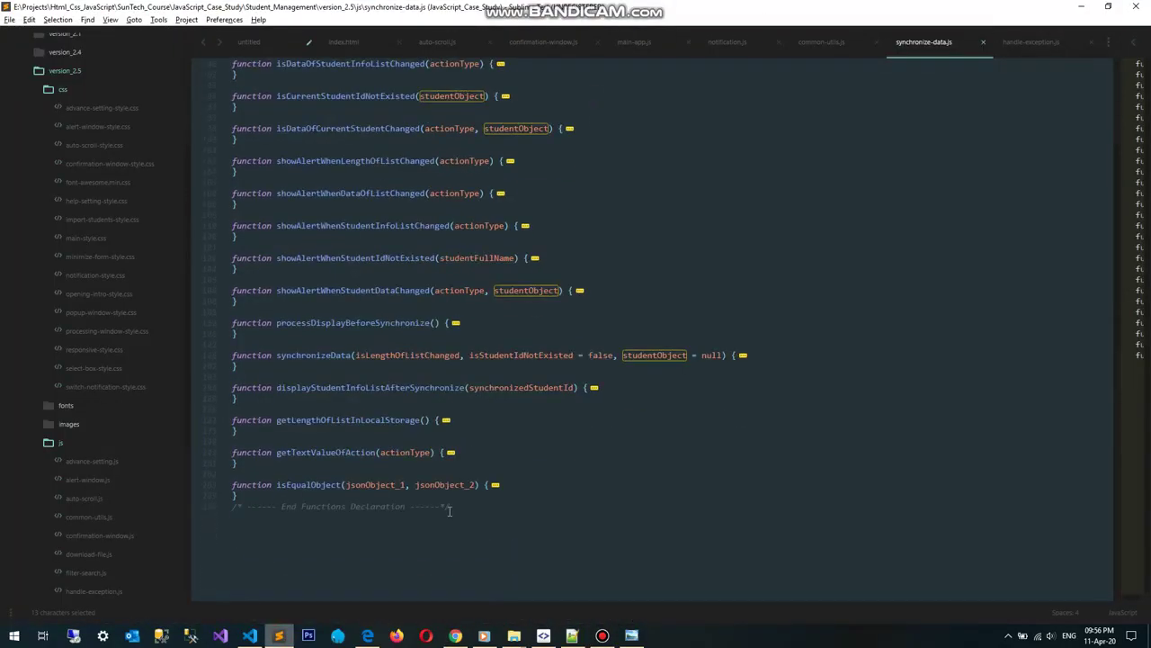
scroll(403, 498, up, 6)
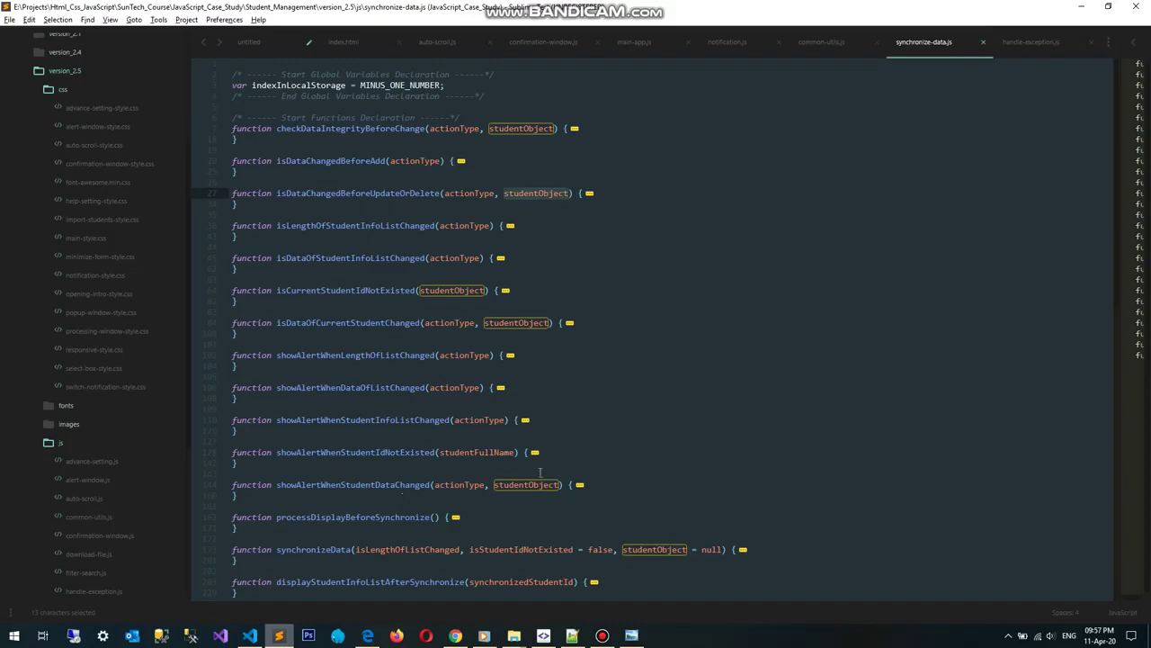
- Return to Chrome, highlight the warning text about the missing student, and synchronize the student list on the second page
click(455, 636)
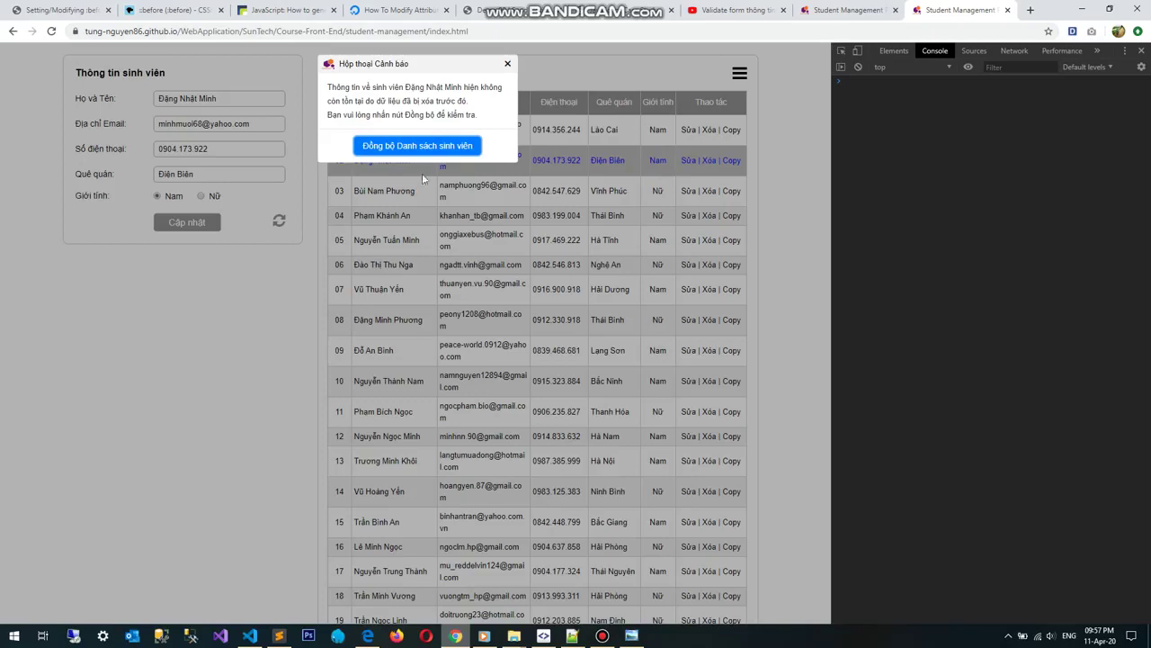
drag(327, 86, 479, 102)
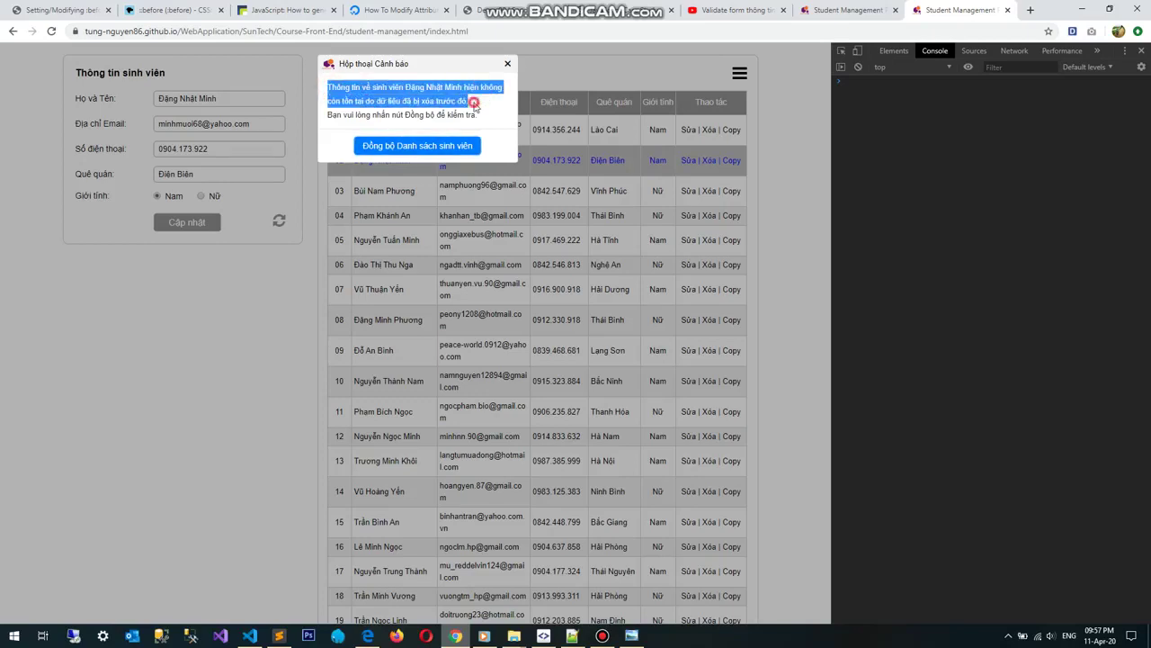
click(474, 104)
drag(328, 91, 481, 110)
click(483, 116)
click(418, 145)
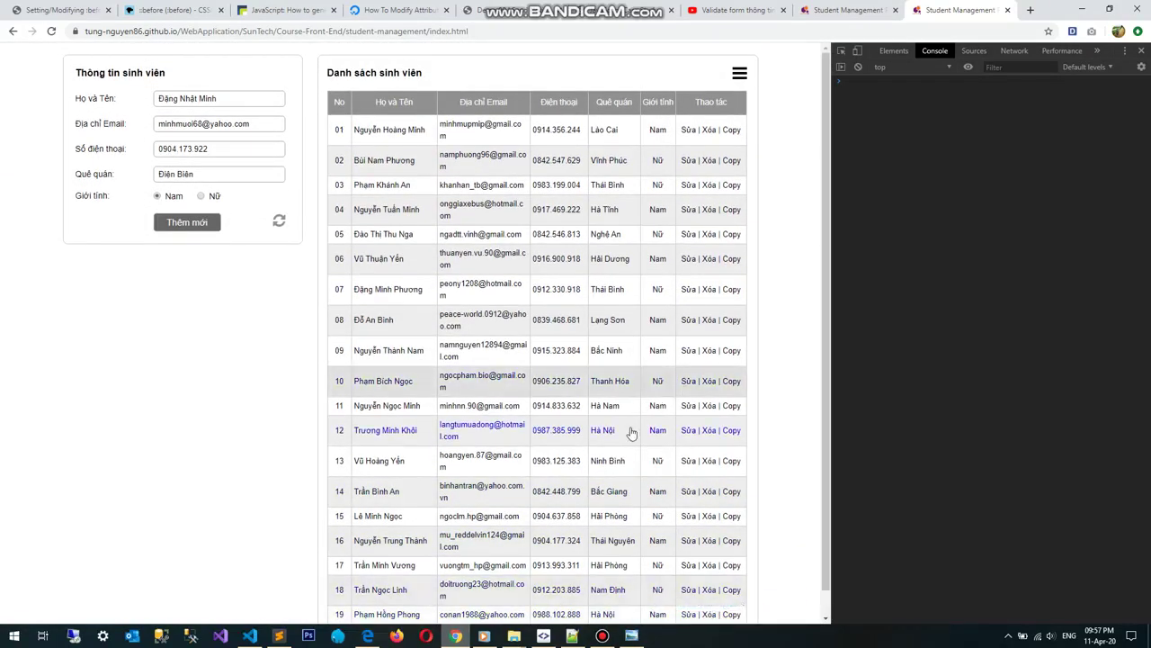
- Examine the synchronized student list and the student details retained in the form of the second page
scroll(609, 412, down, 1)
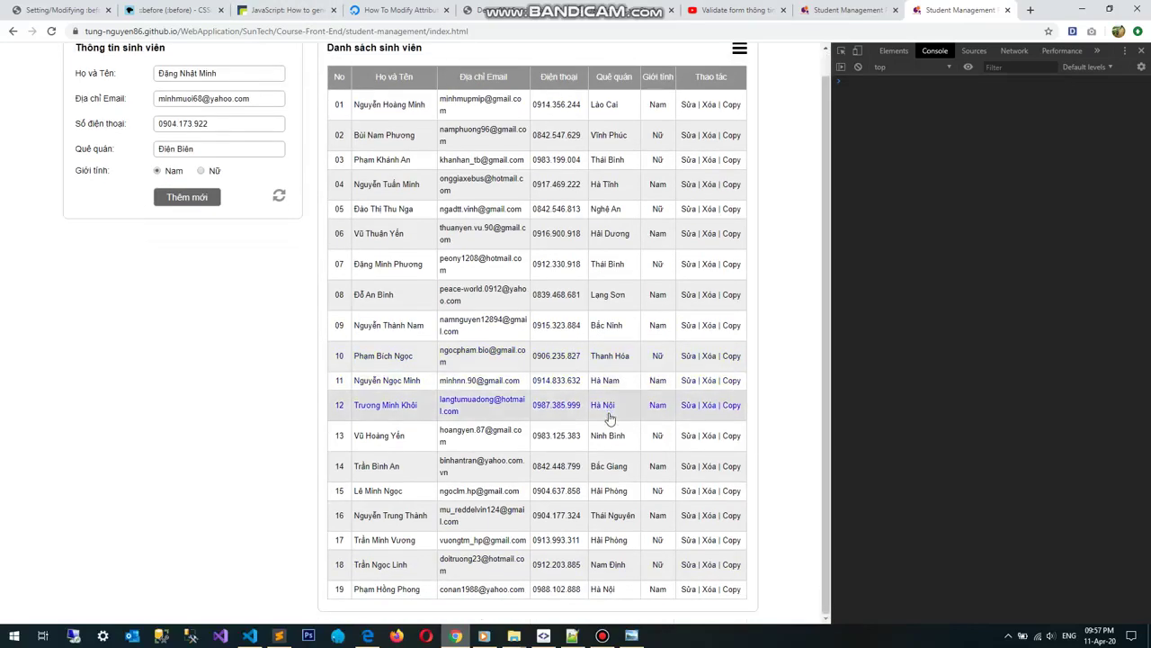
scroll(580, 152, up, 1)
click(229, 99)
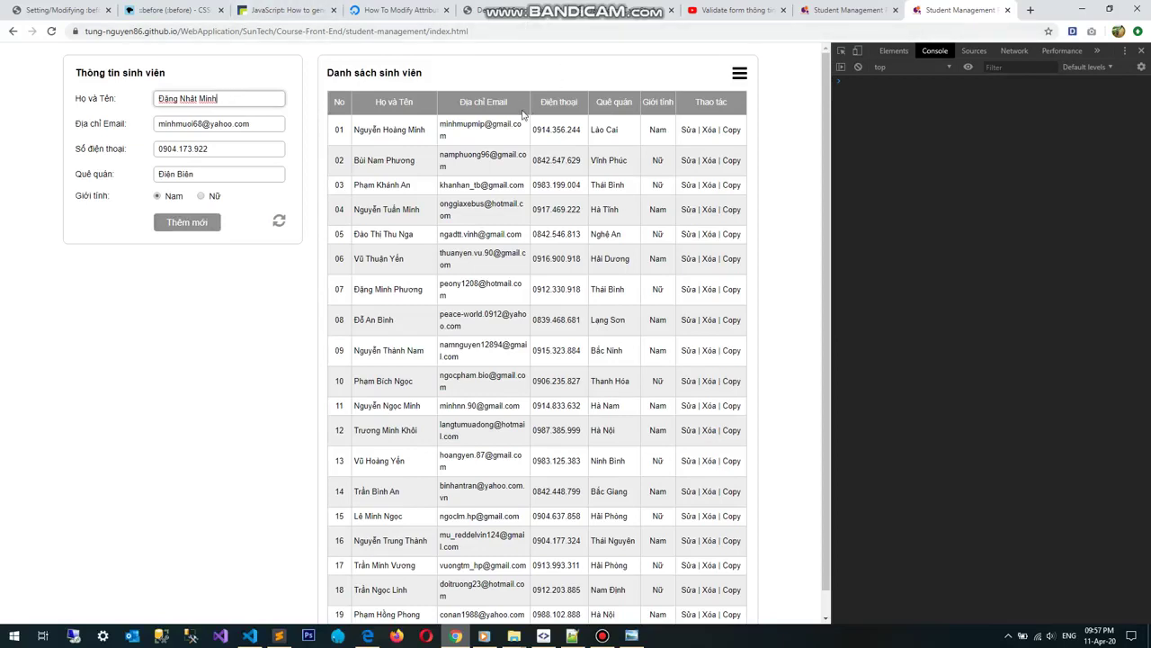
drag(154, 99, 230, 105)
drag(224, 179, 140, 133)
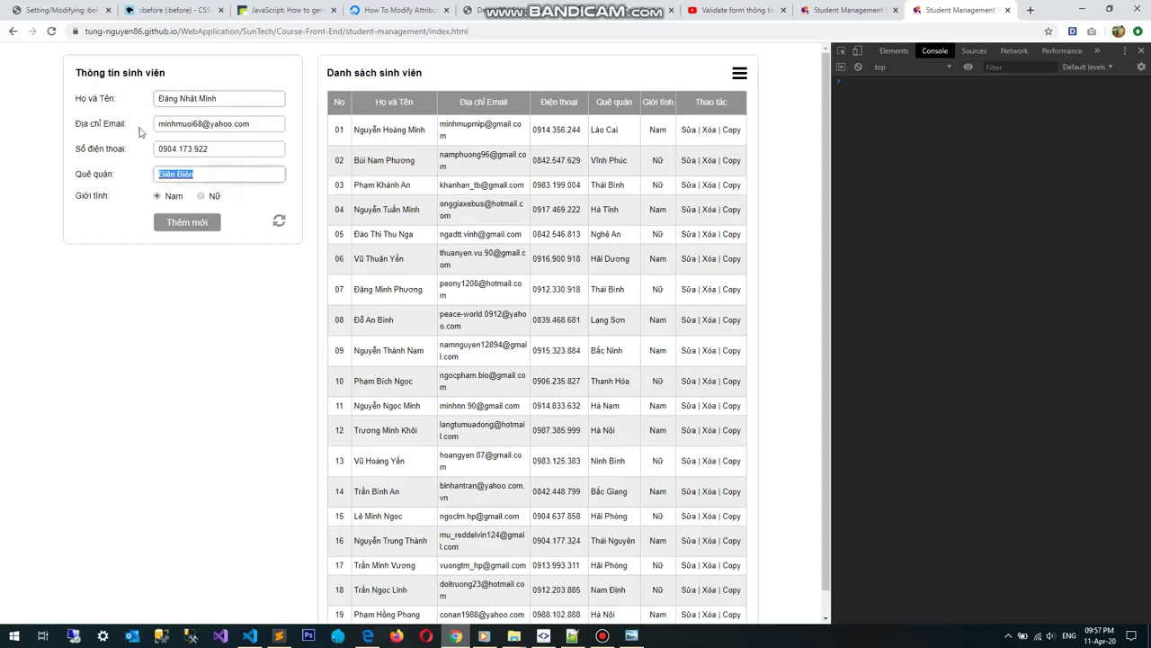
triple_click(162, 98)
click(207, 99)
click(233, 172)
click(223, 98)
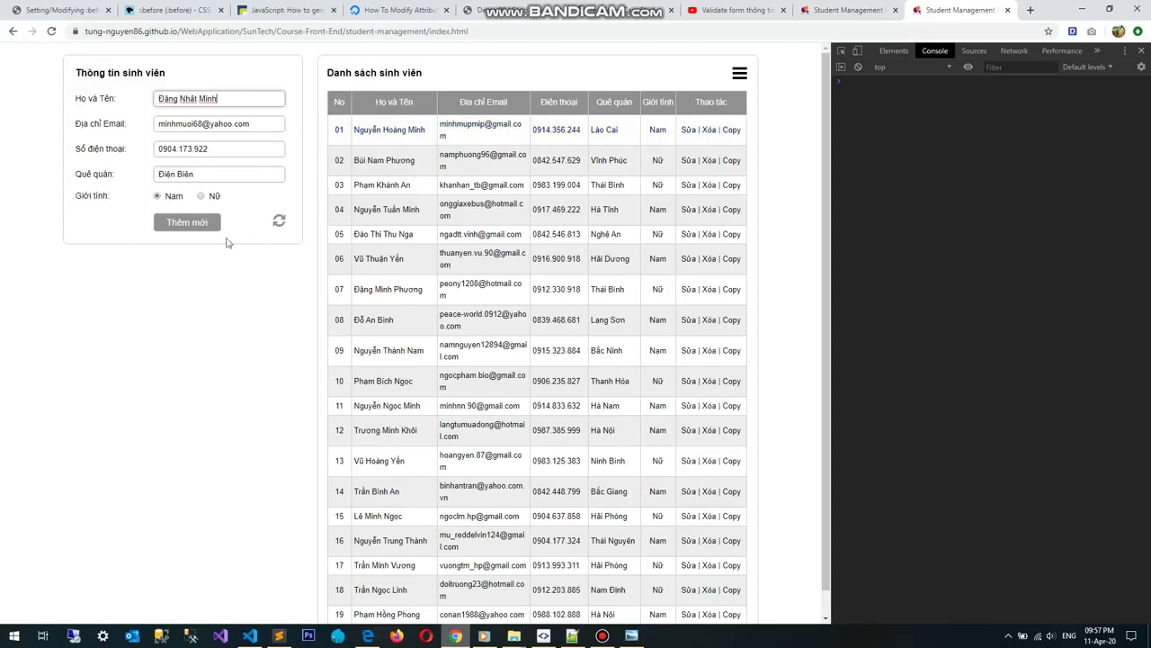
- Check the name, email, phone and hometown fields, add the retained details as a new student, and confirm the addition
click(247, 97)
click(248, 123)
click(228, 152)
click(215, 174)
click(238, 147)
click(264, 124)
click(261, 97)
click(184, 223)
click(384, 132)
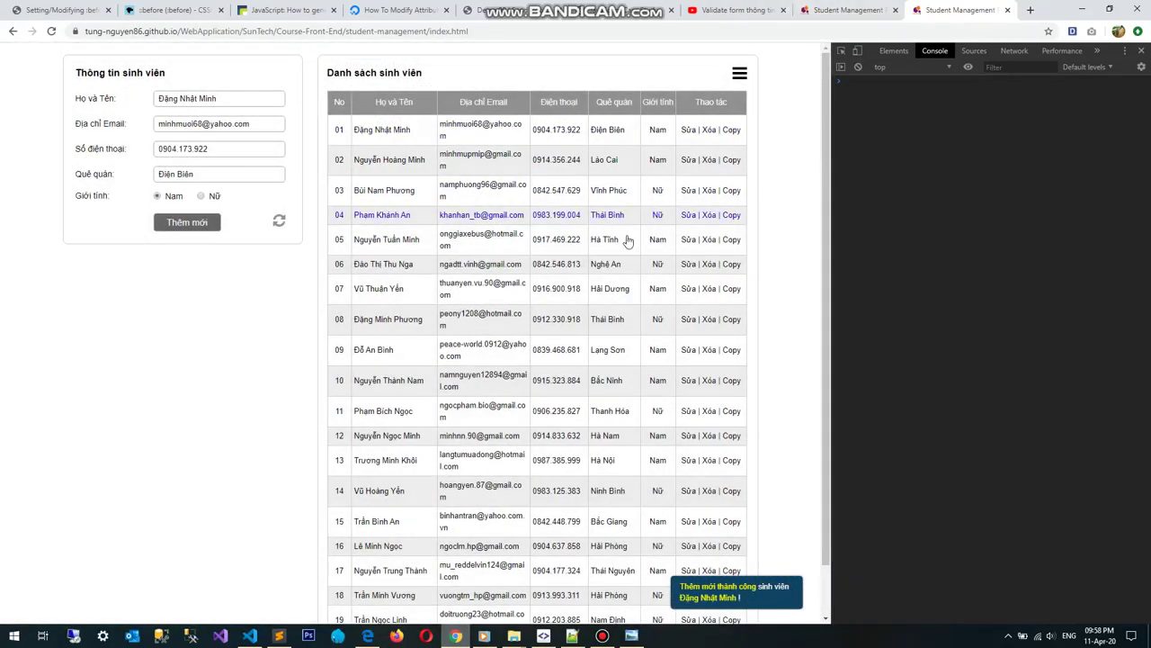
- Delete the student in row 09 (hometown Lạng Sơn) from the second page's list and confirm the deletion
scroll(629, 243, down, 1)
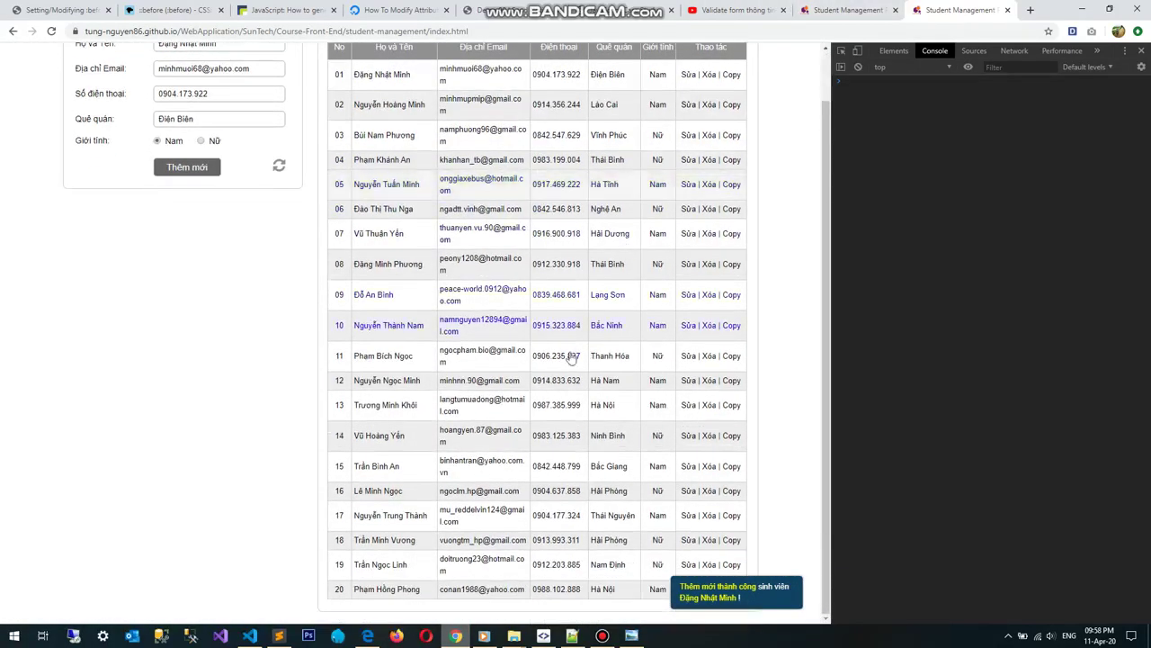
click(707, 296)
click(386, 131)
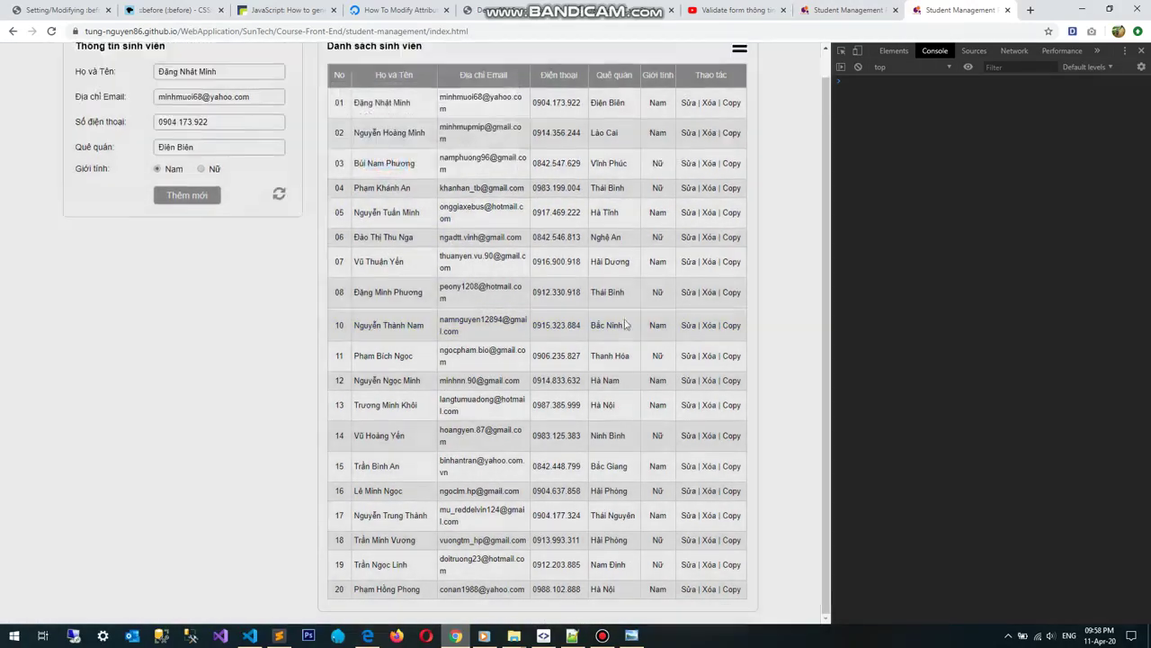
- Change the gender of the student in row 03 to Nam on the second page and confirm the update
click(398, 165)
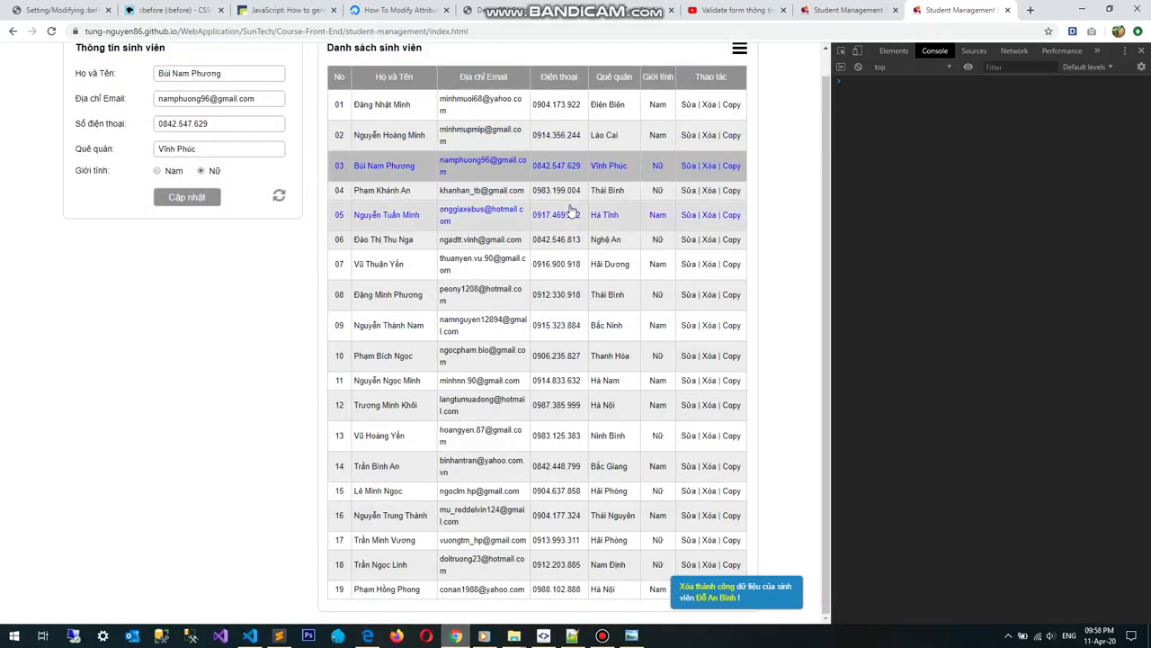
click(156, 170)
click(213, 203)
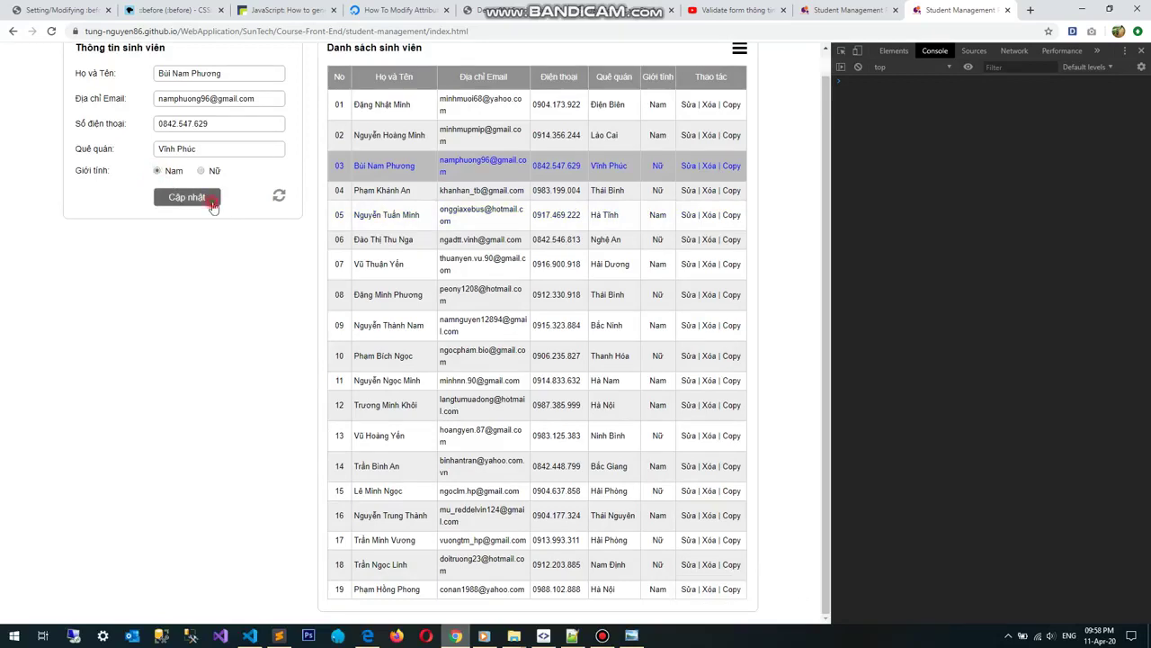
click(386, 131)
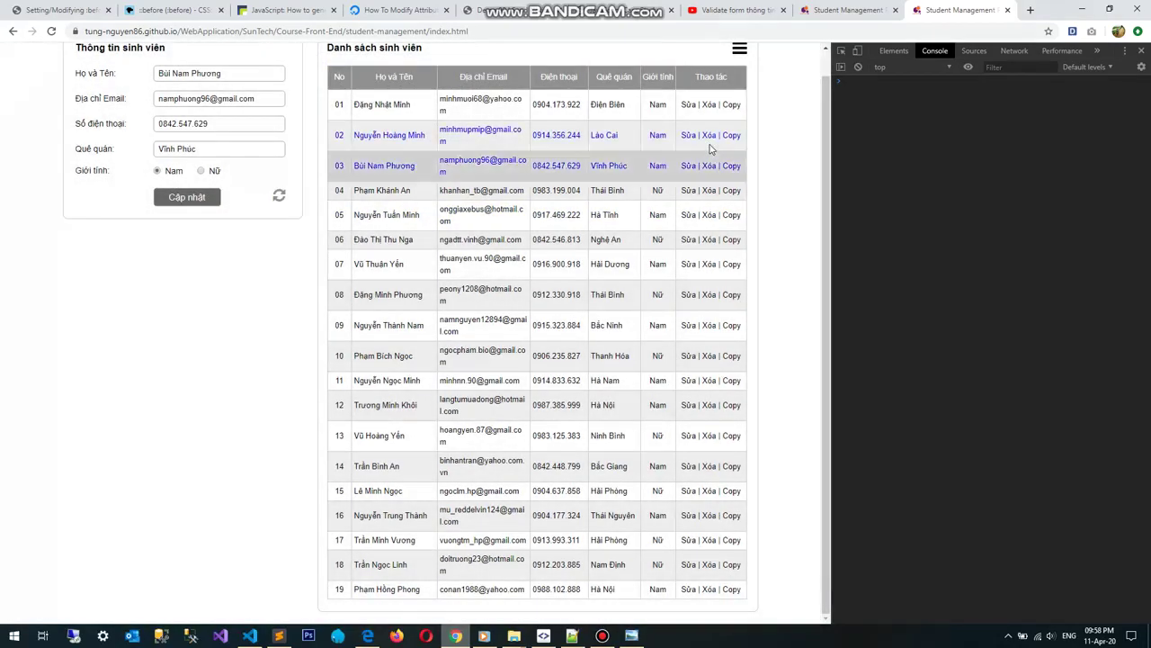
- Switch to the first page, load the student in row 02 for editing, and try to update the record
click(840, 13)
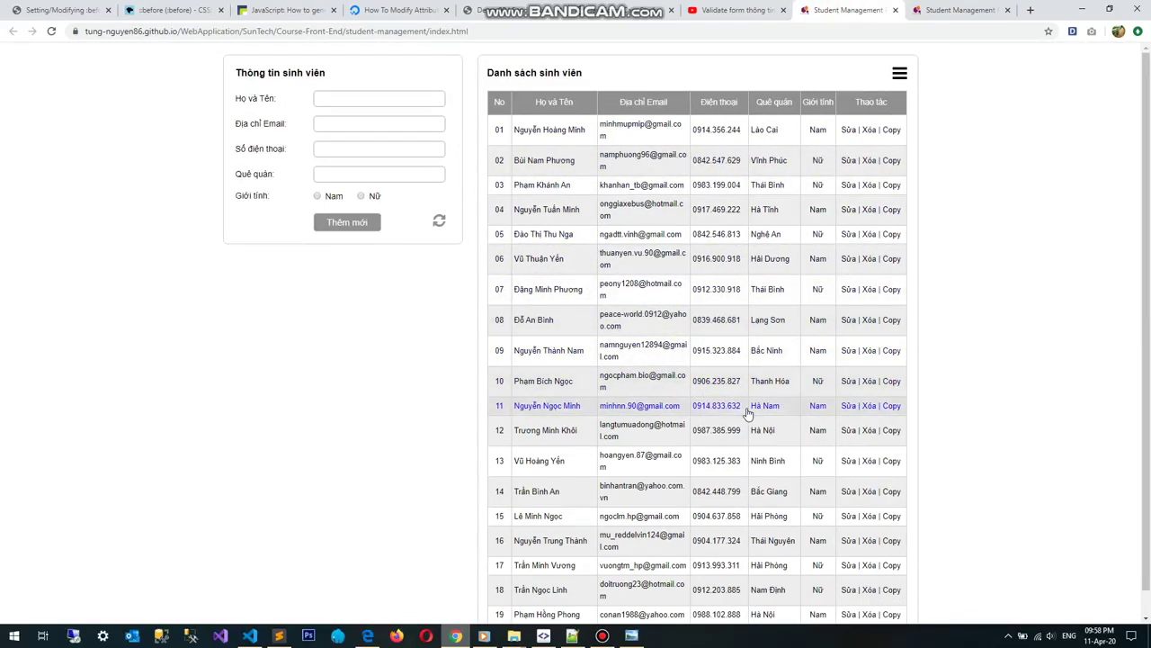
click(848, 160)
click(372, 226)
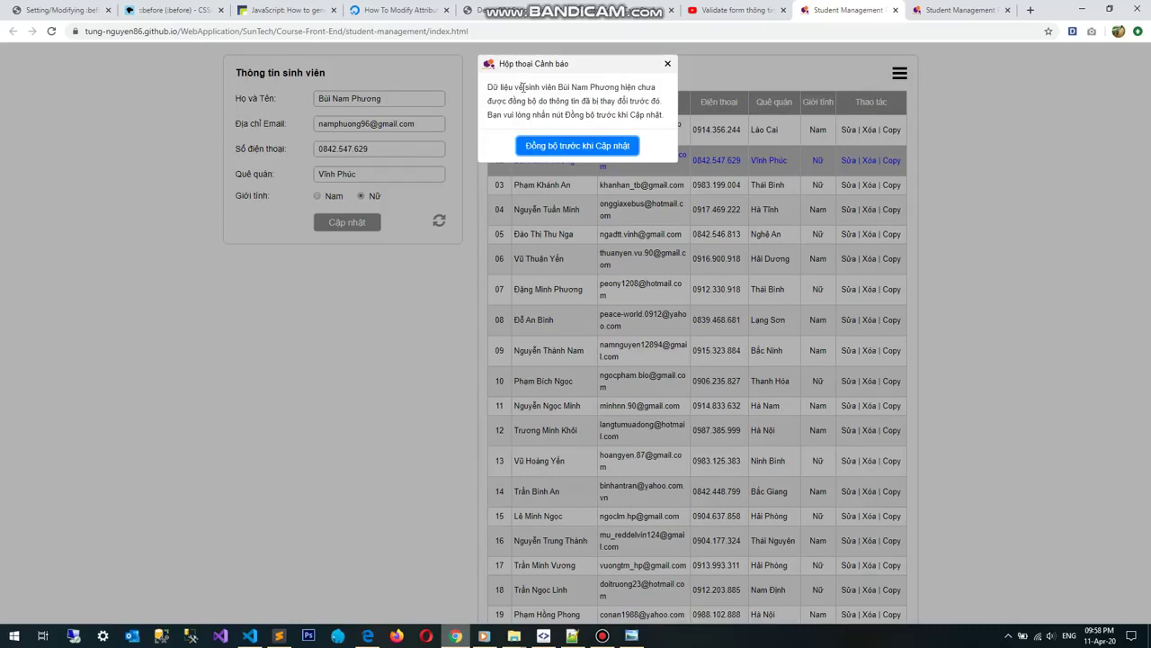
- Highlight the warning text about unsynchronized student data and synchronize the first page's list before updating
drag(488, 88, 657, 102)
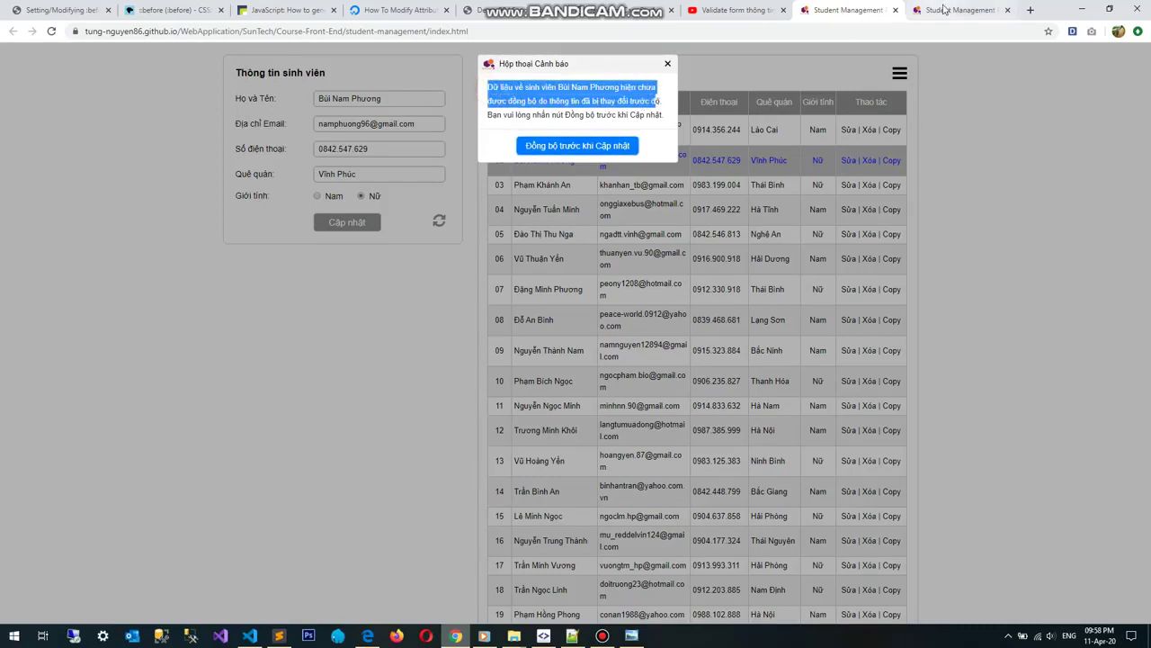
click(566, 97)
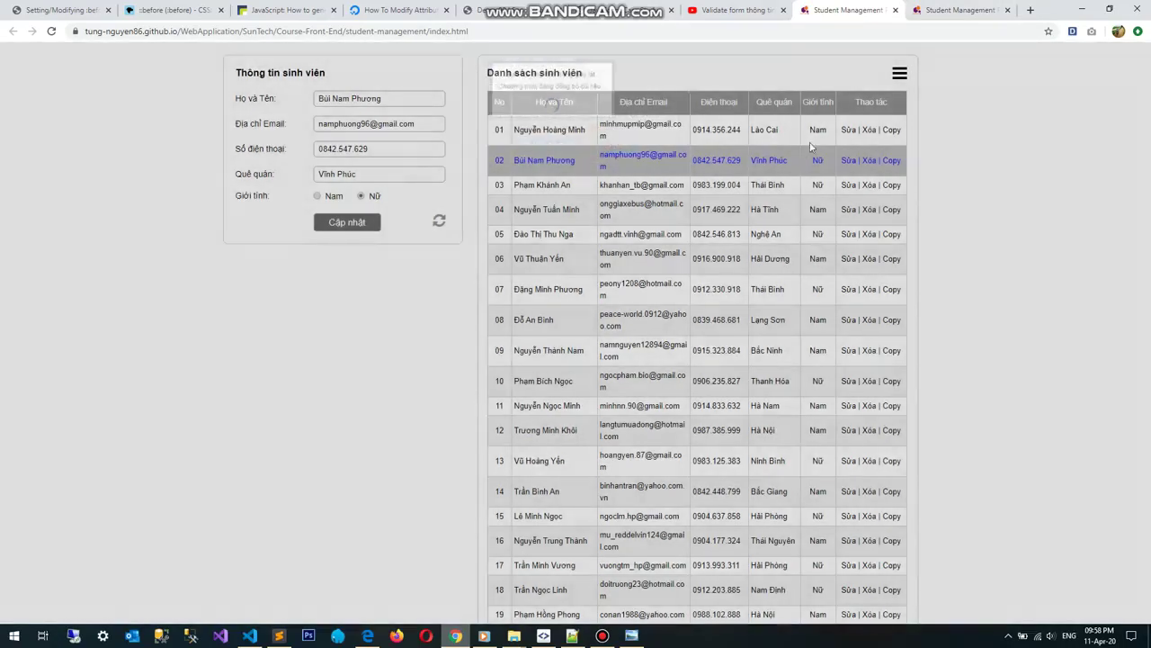
click(617, 146)
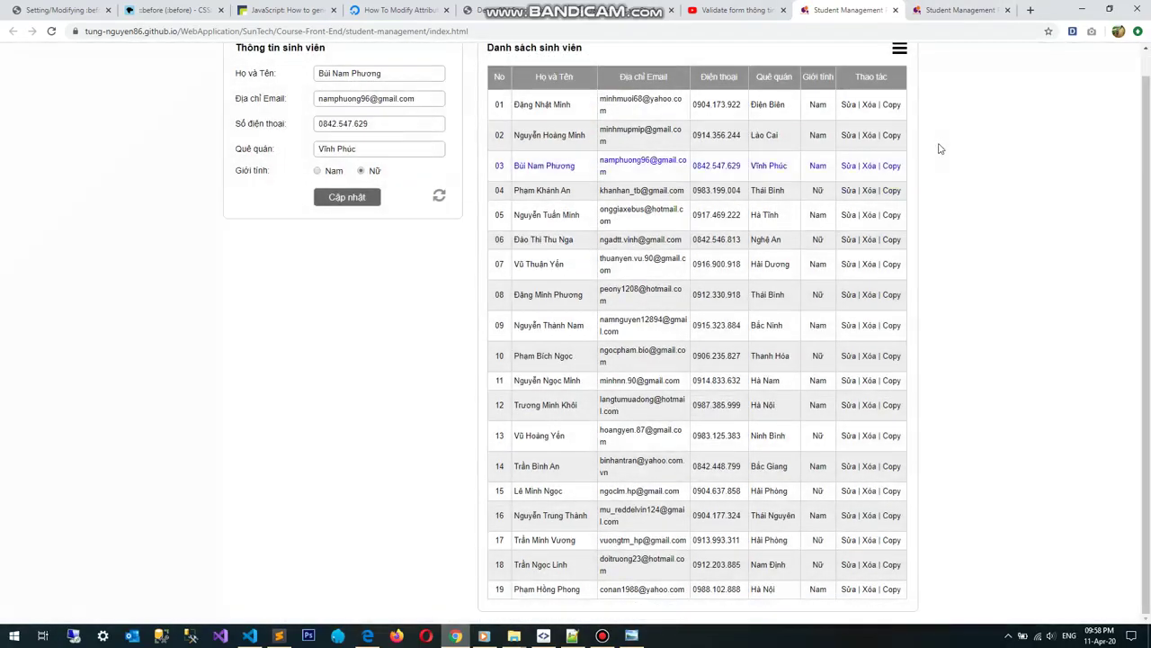
- Request an update of the student in row 03 with gender Nữ on the first page, and cancel the confirmation
scroll(796, 311, up, 1)
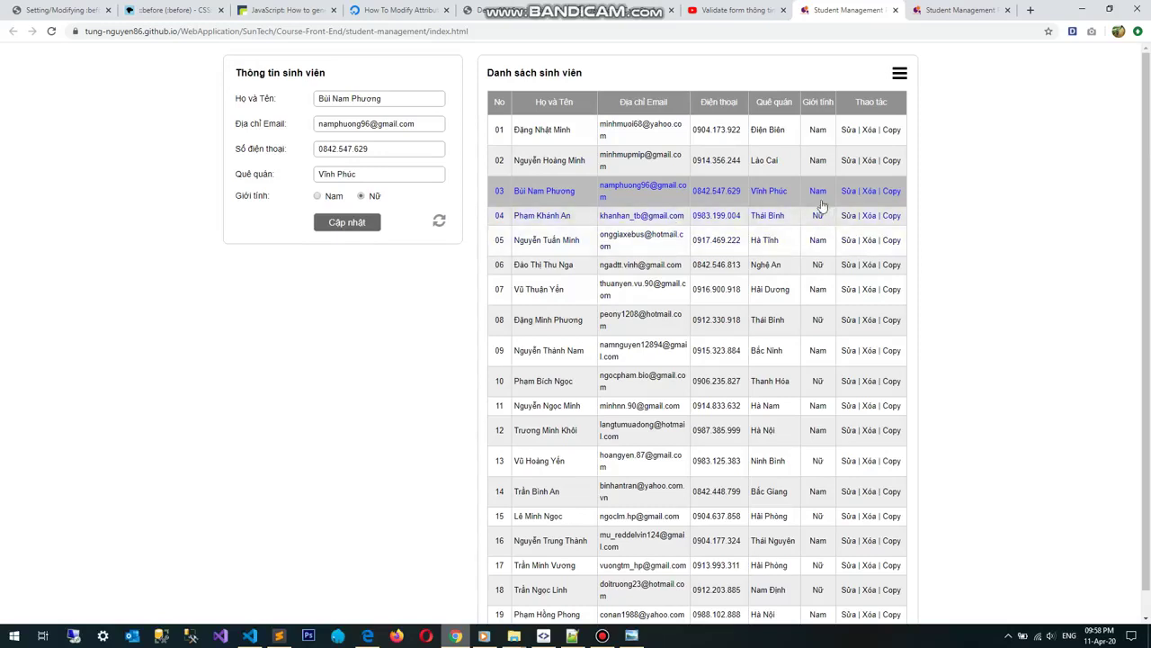
click(363, 222)
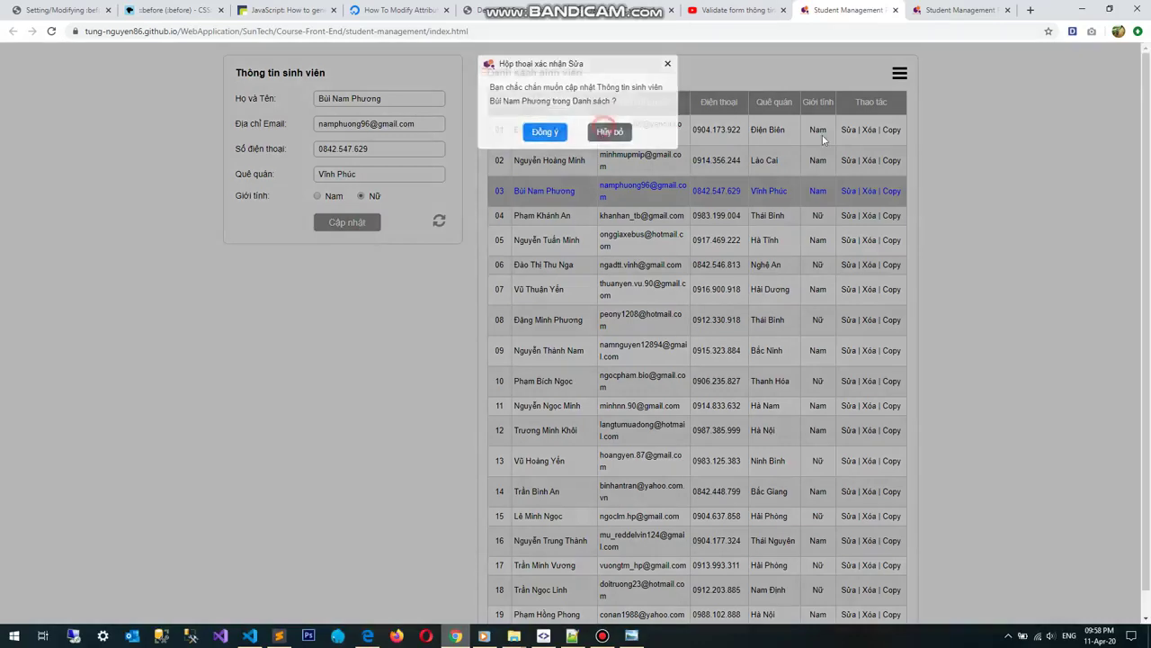
click(607, 133)
scroll(772, 329, down, 1)
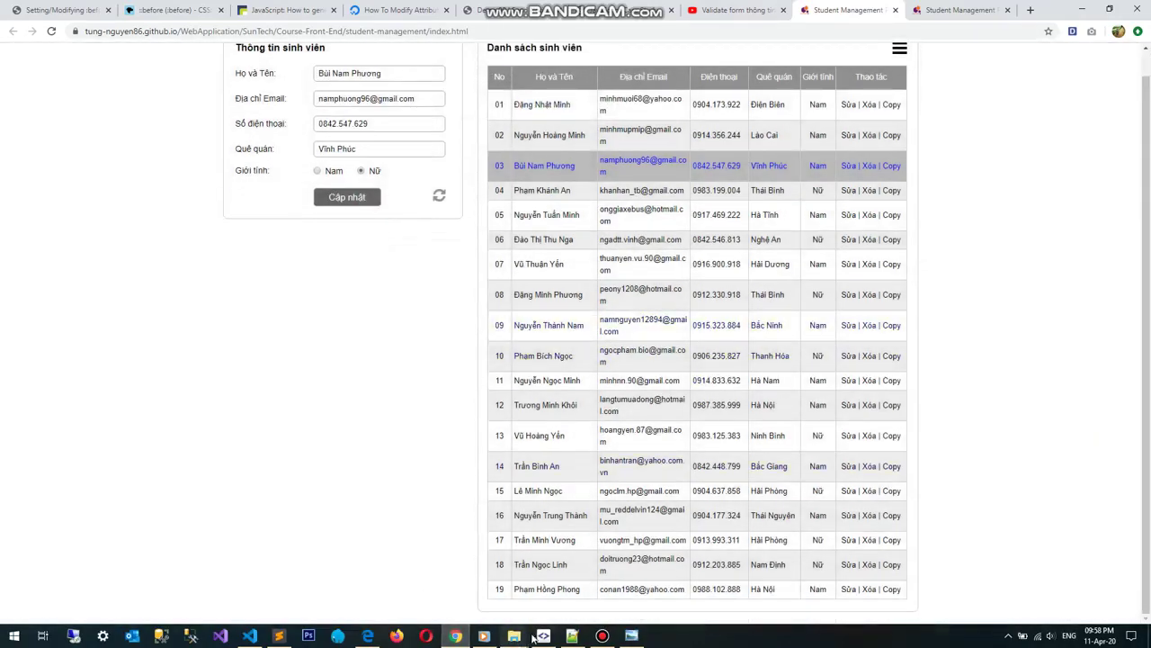
- Switch to Sublime Text to view the functions in synchronize-data.js
click(279, 637)
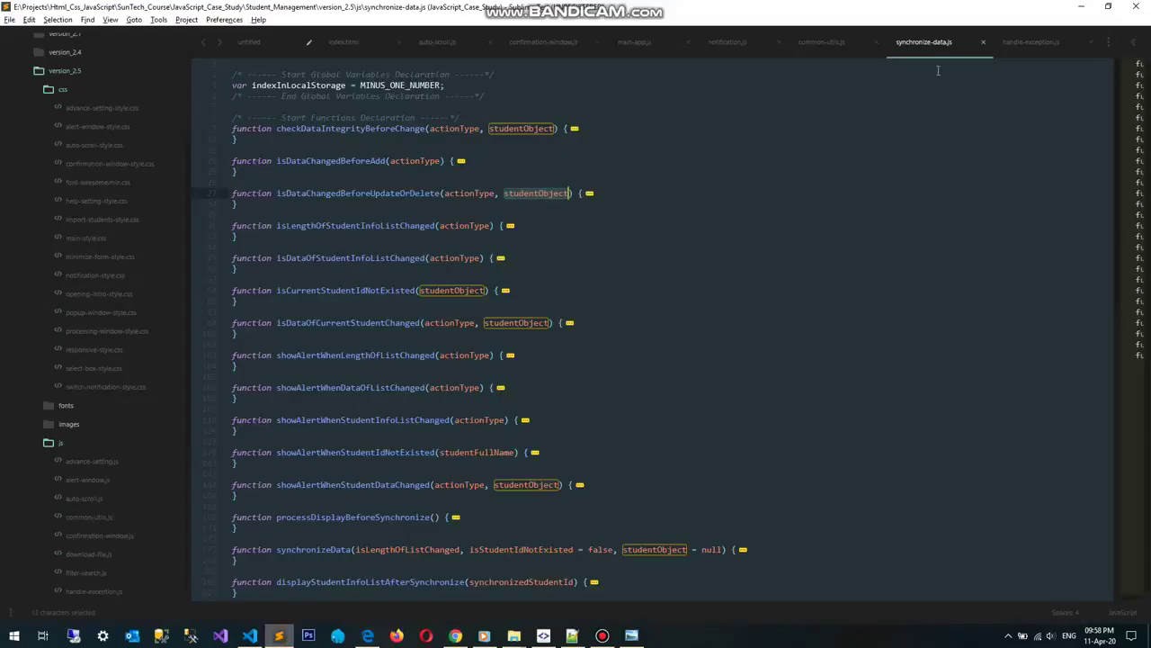